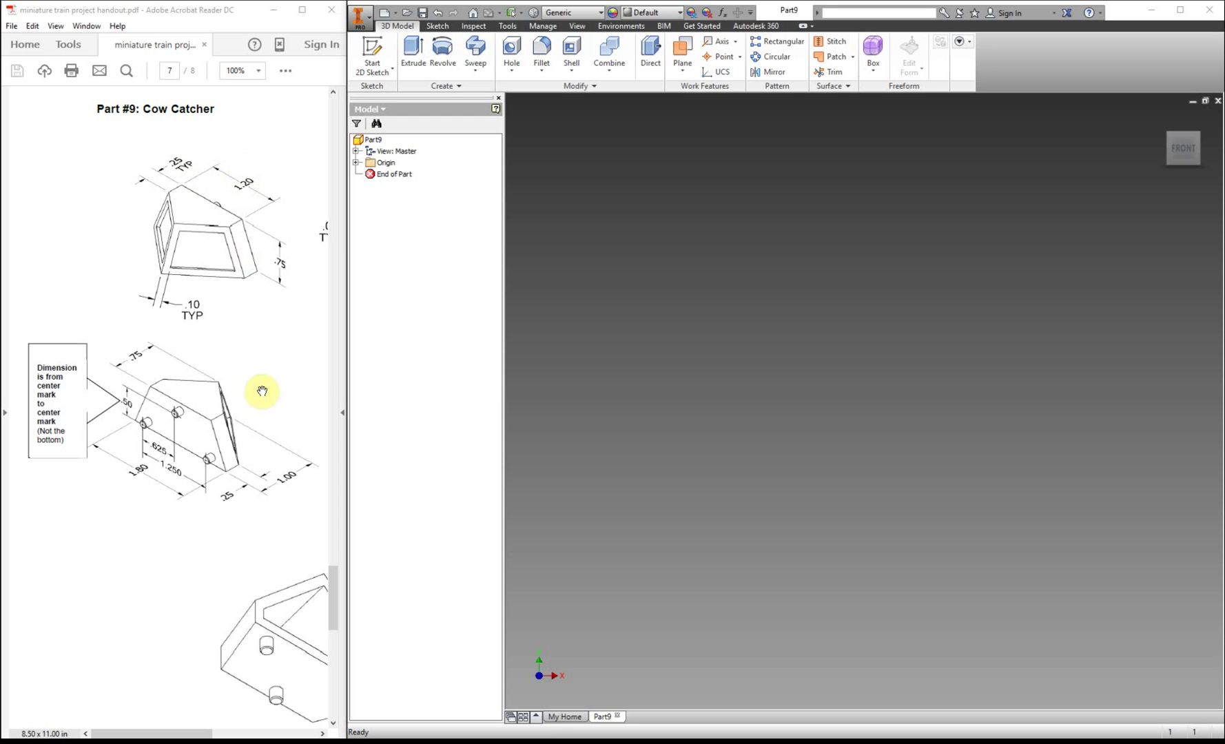
# Bring the Part #9 Cow Catcher drawing into view and start a 2D sketch on the XZ plane, seen squarely from the top
pyautogui.moveTo(270, 539); pyautogui.dragTo(156, 480)
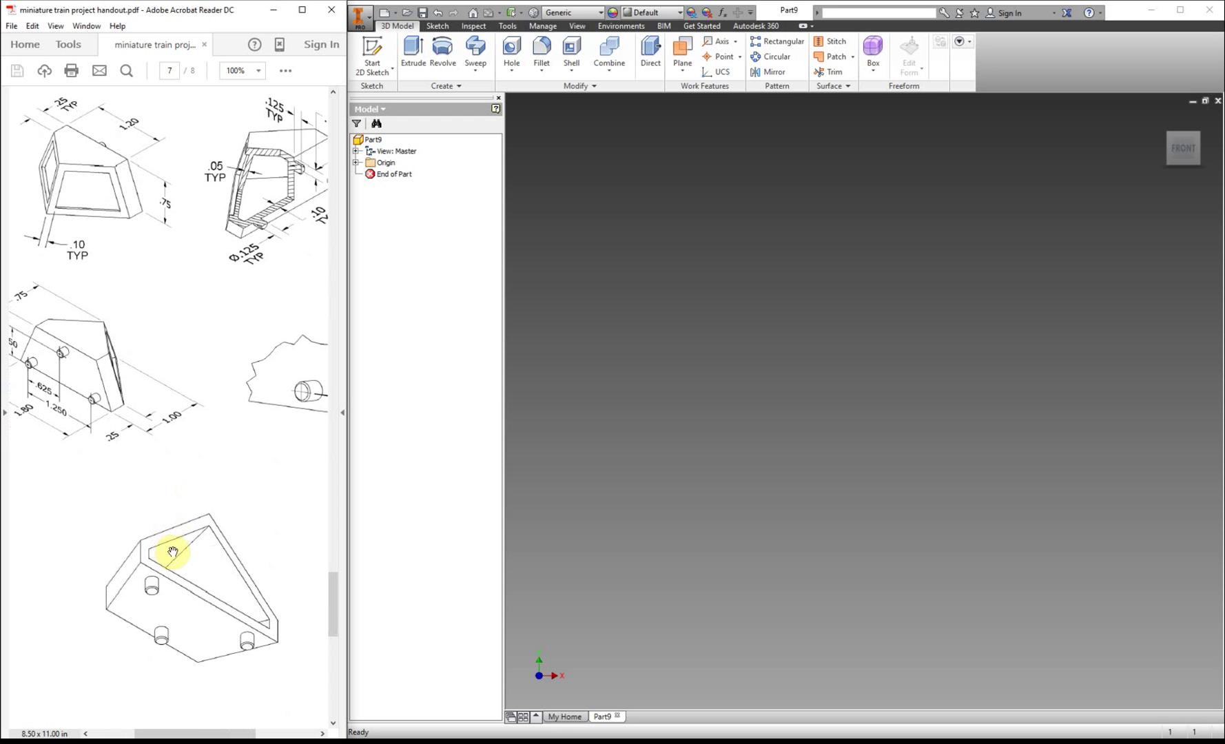
pyautogui.moveTo(157, 296); pyautogui.dragTo(192, 383)
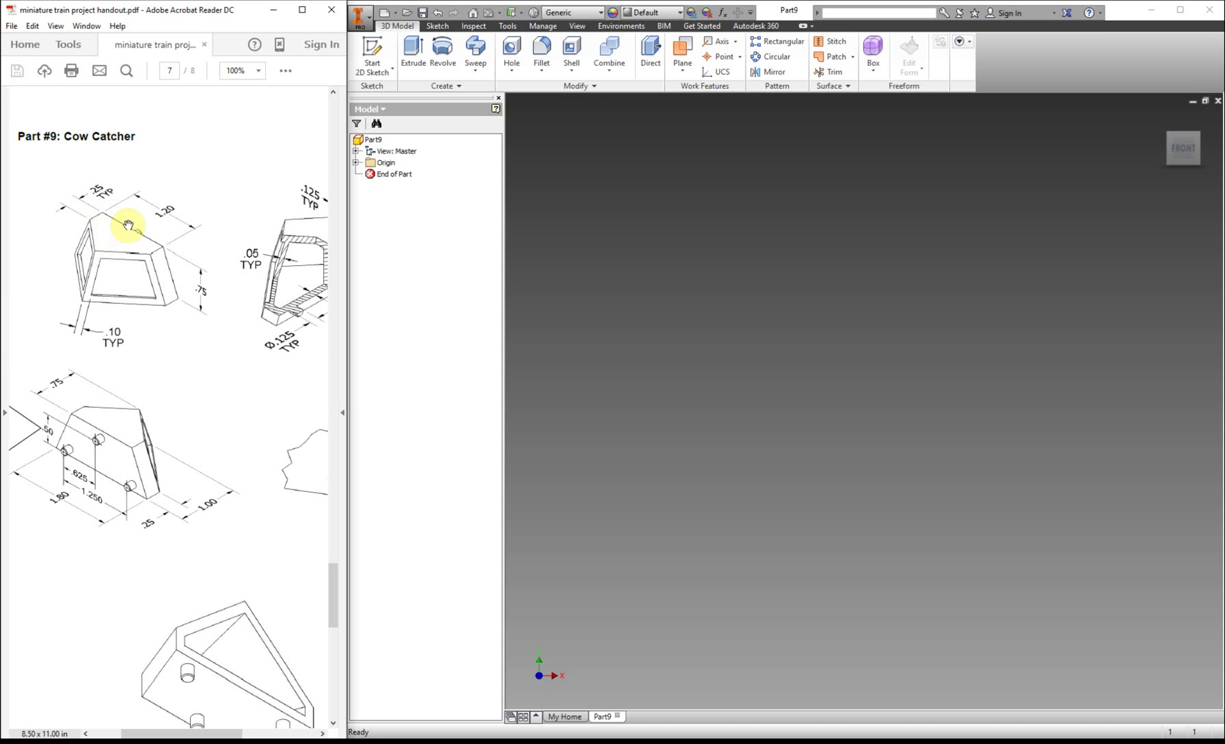
pyautogui.click(371, 50)
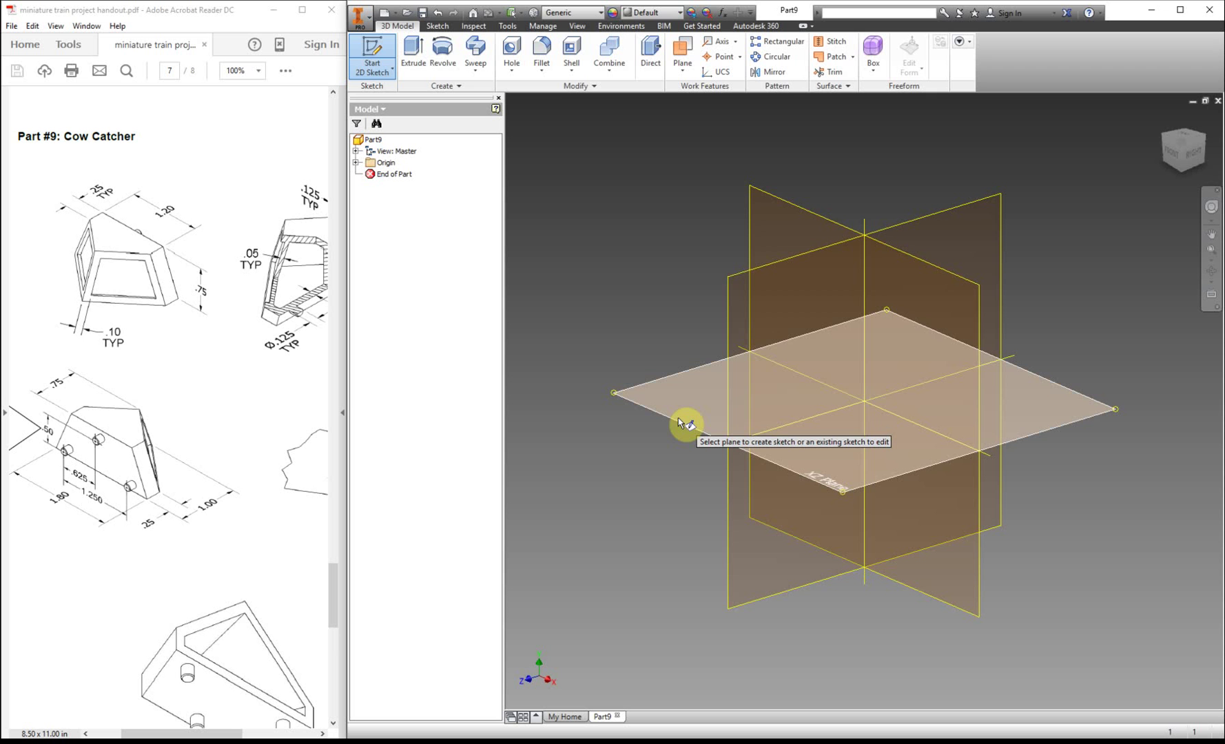
pyautogui.click(678, 418)
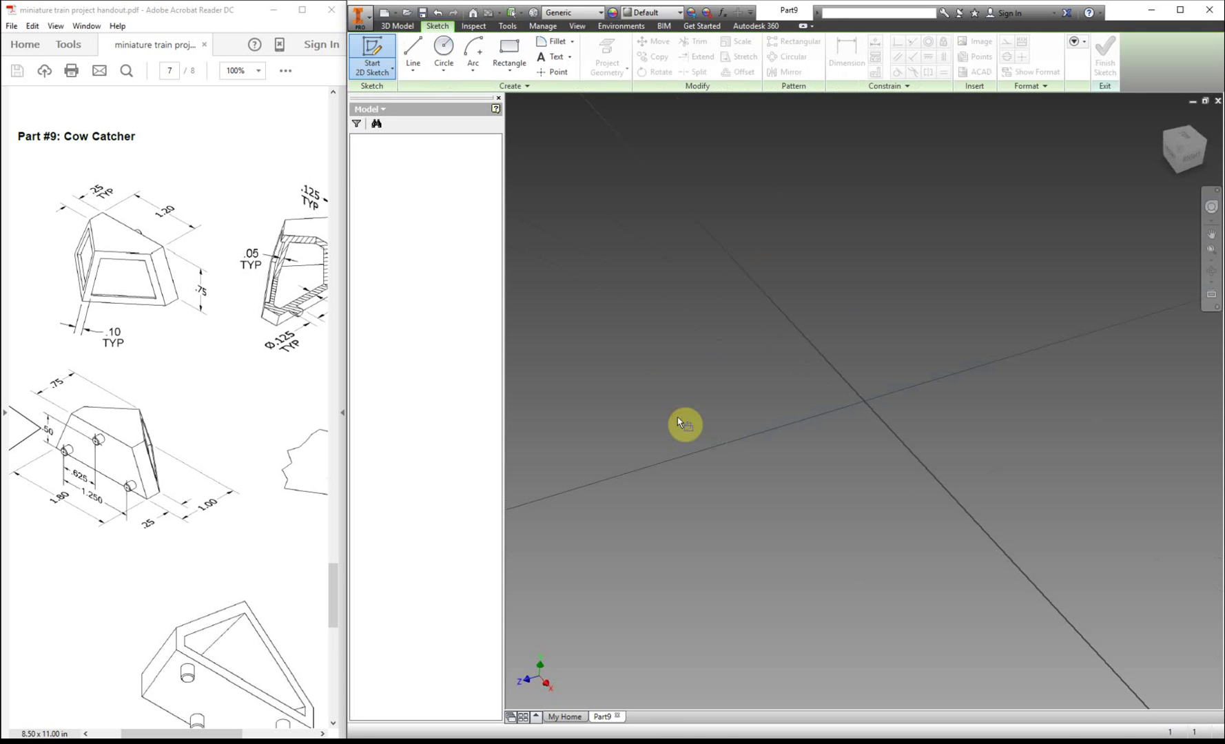
pyautogui.click(1202, 117)
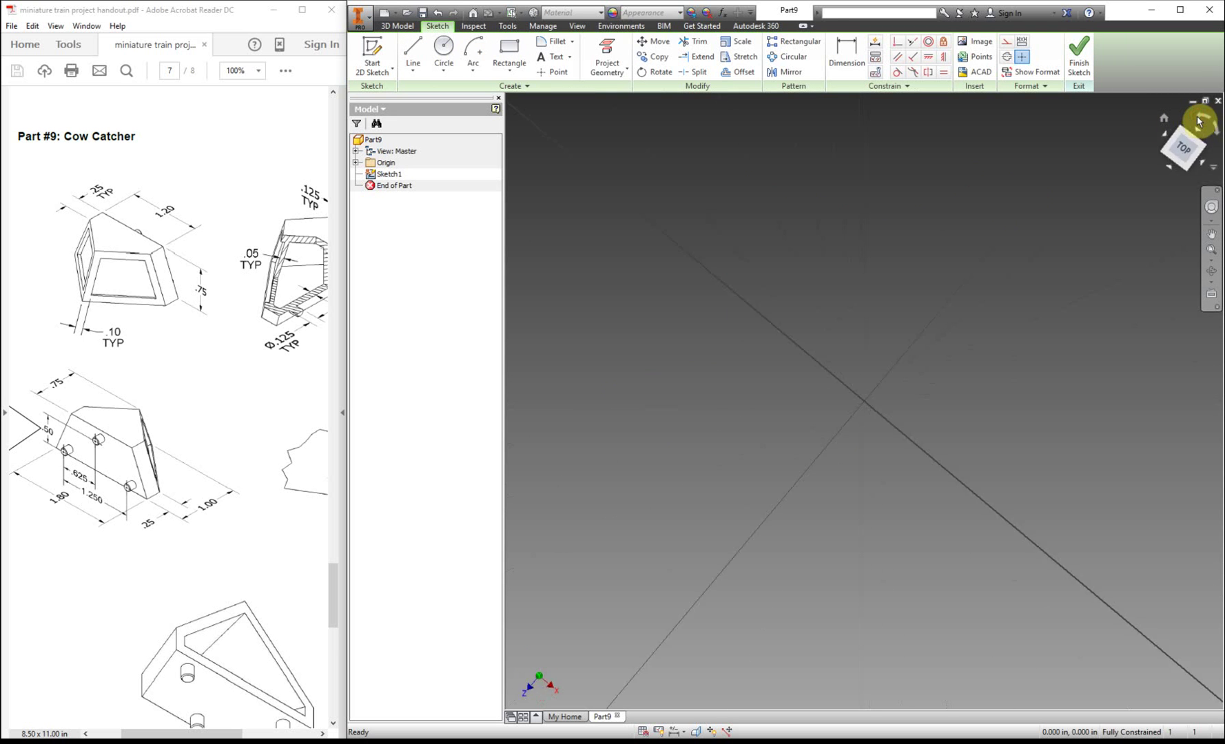
# Sketch a closed five-sided outline about 7.9 in wide with its point facing down, trimming the excess end of the top edge
pyautogui.click(413, 55)
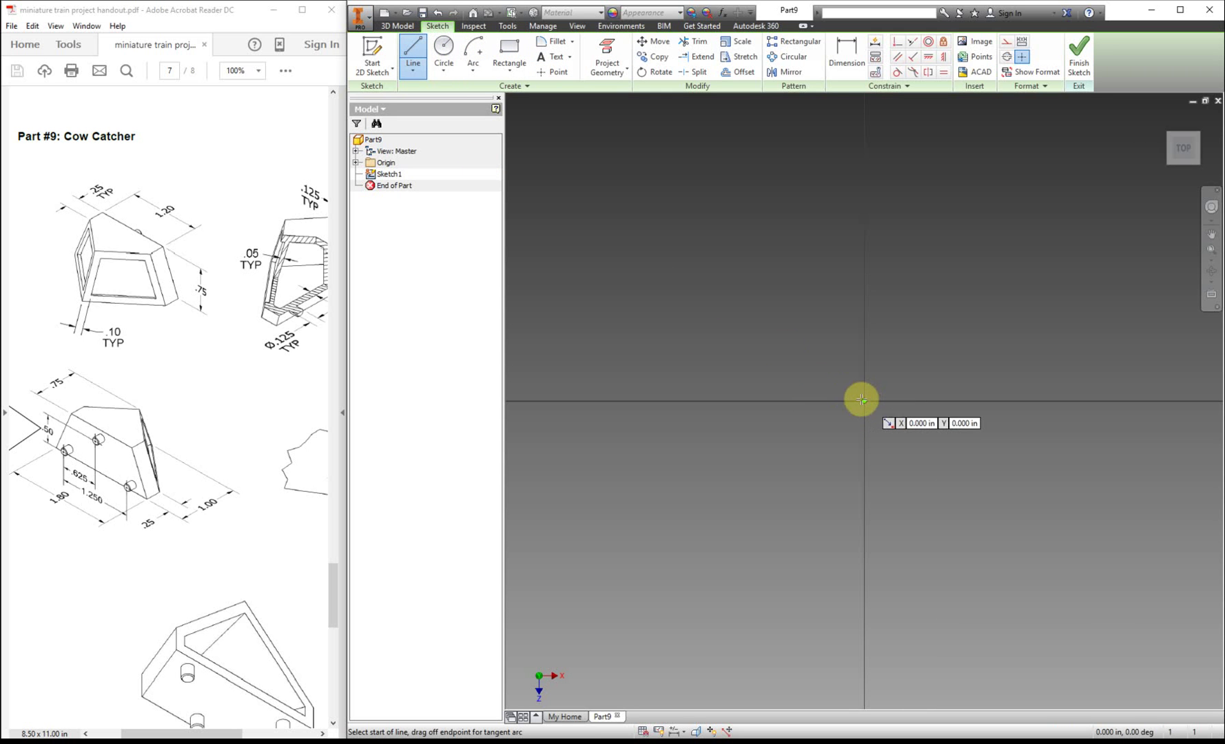
pyautogui.click(722, 328)
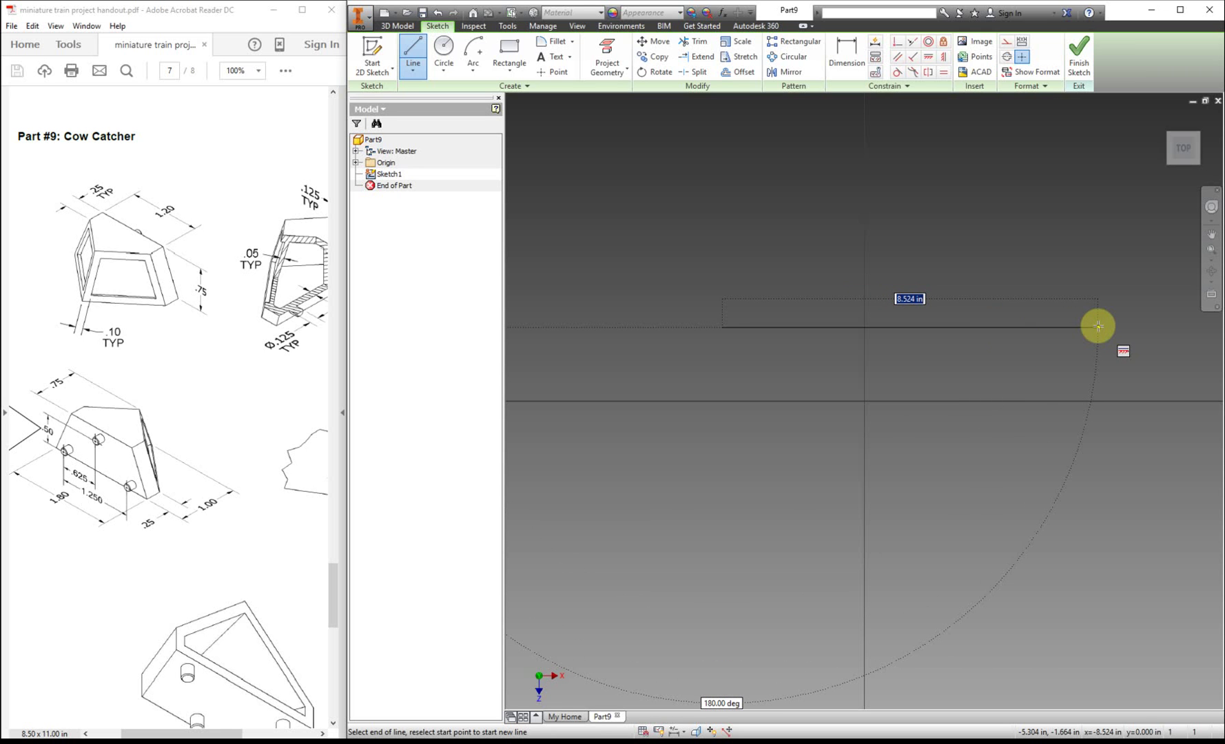
pyautogui.click(1098, 325)
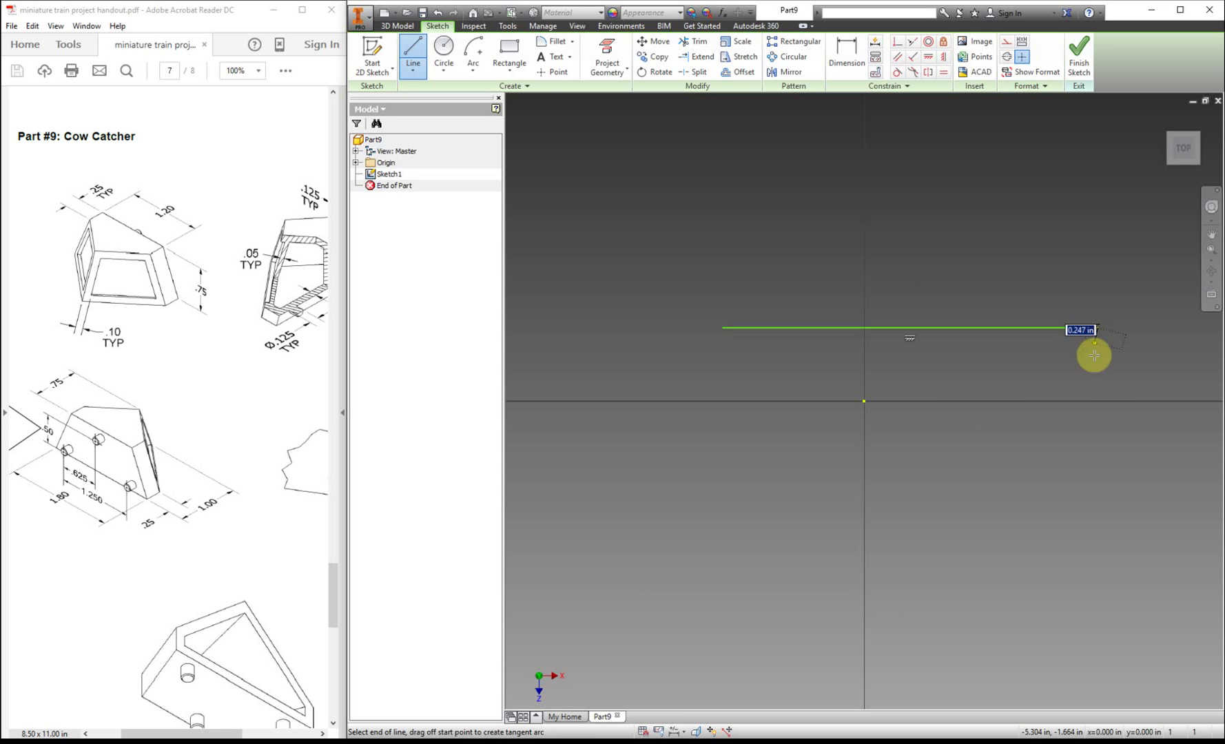
pyautogui.click(1100, 390)
pyautogui.click(918, 550)
pyautogui.click(748, 433)
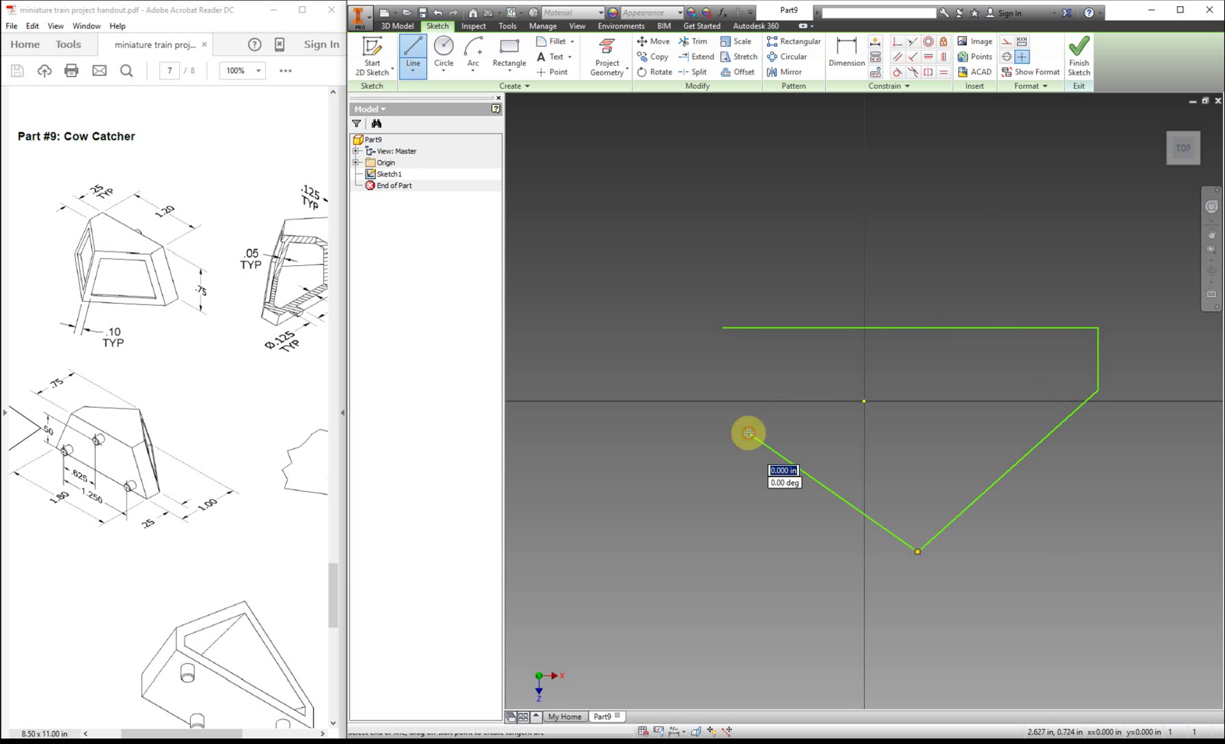
pyautogui.click(749, 329)
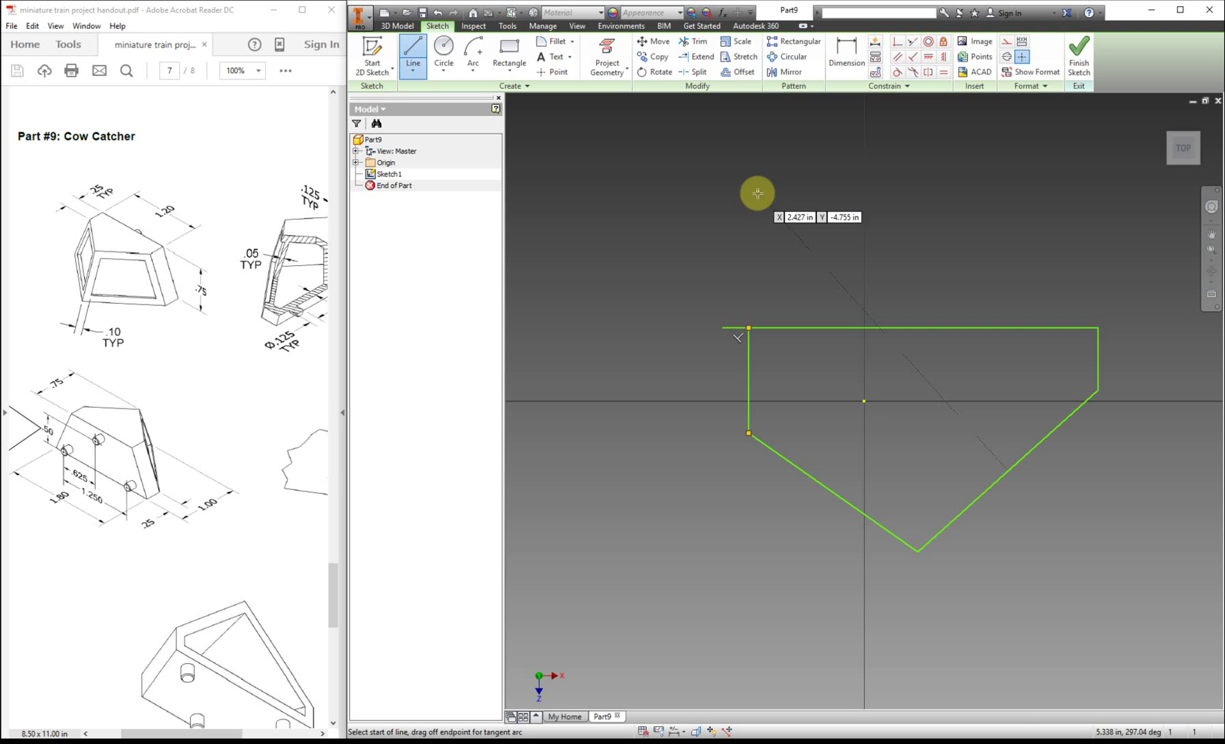
pyautogui.click(693, 41)
pyautogui.click(738, 332)
# Dimension the outline's top edge to 1.8 in, as given in the handout
pyautogui.press('d')
pyautogui.click(925, 329)
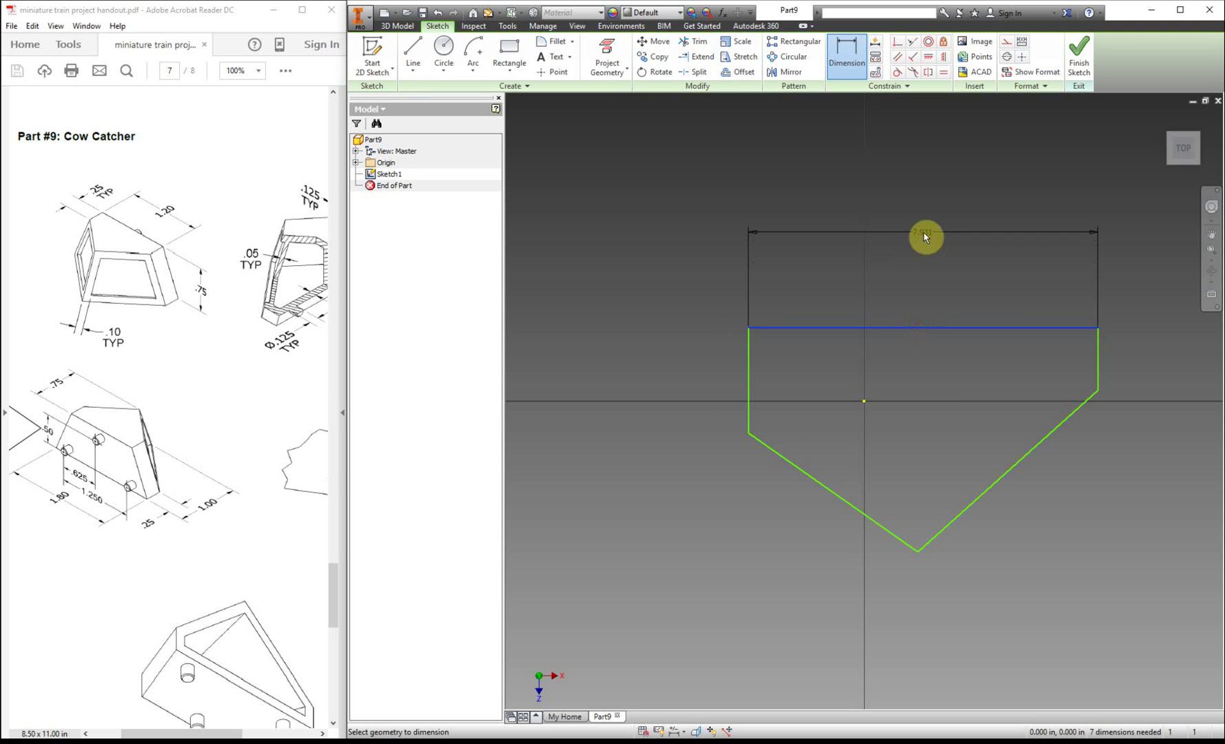
pyautogui.click(924, 234)
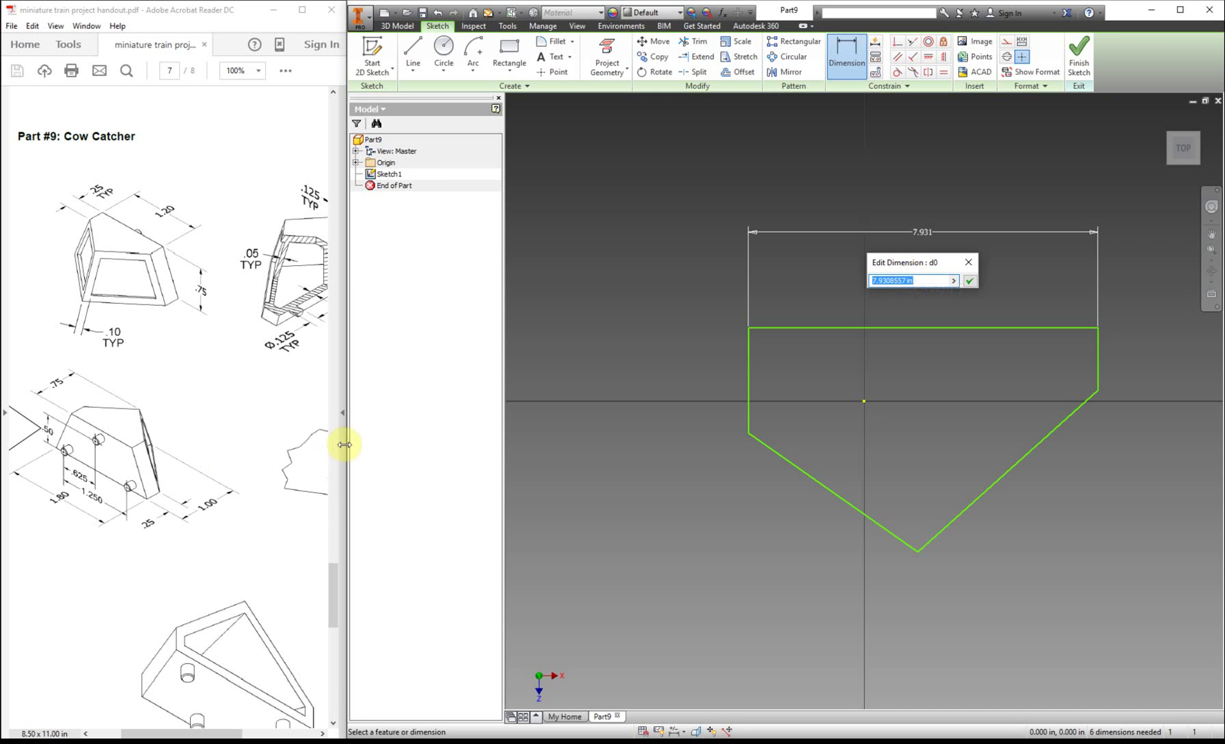
pyautogui.moveTo(54, 497); pyautogui.dragTo(134, 465)
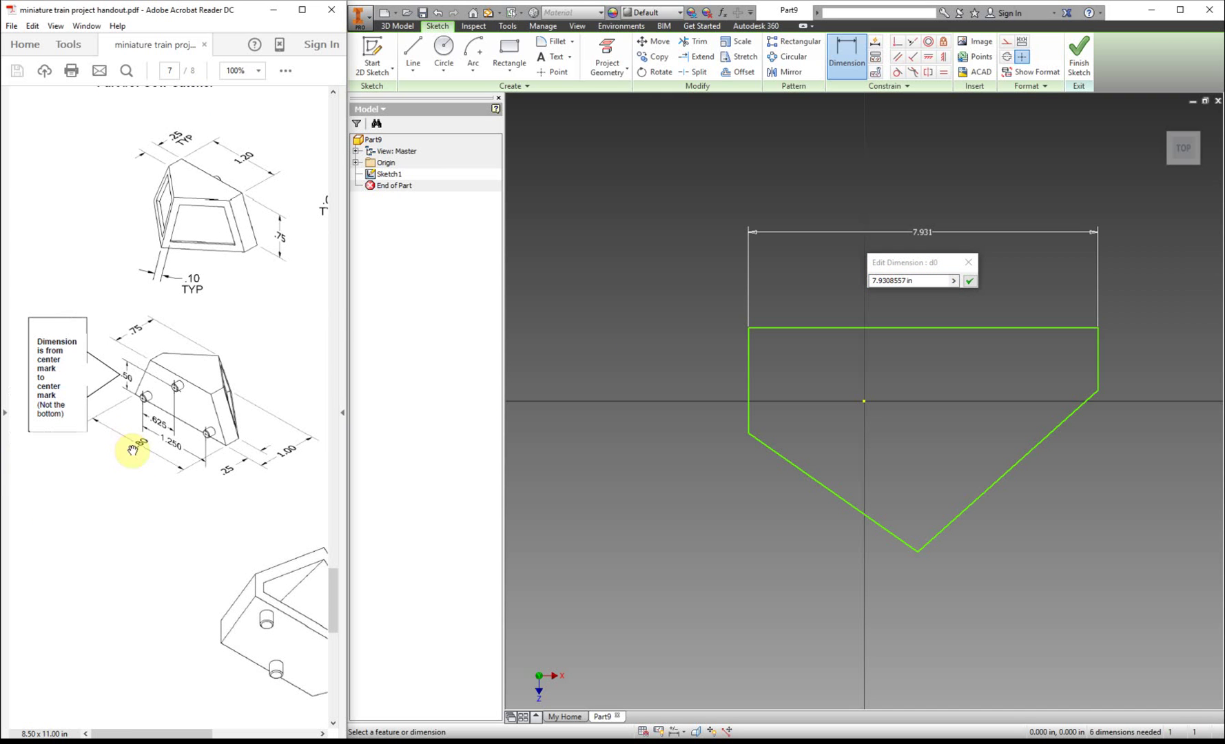
pyautogui.click(925, 280)
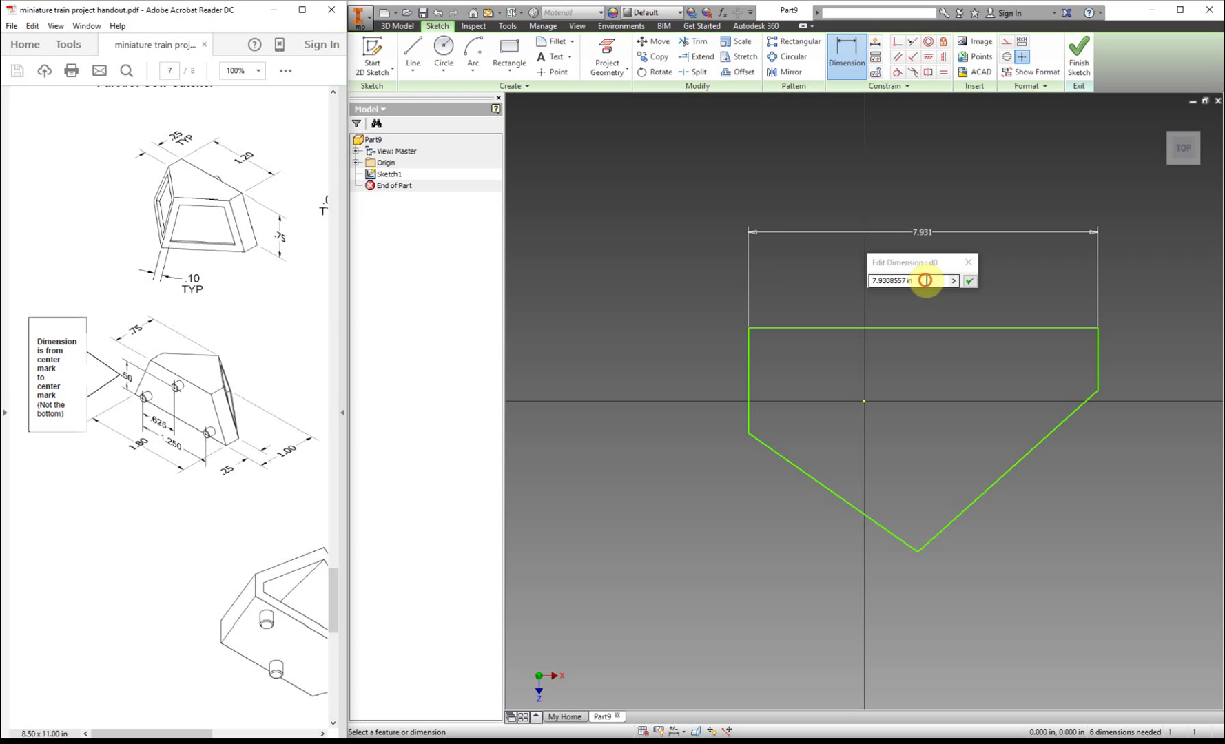
pyautogui.write('1.8')
pyautogui.click(727, 276)
pyautogui.press('Home')
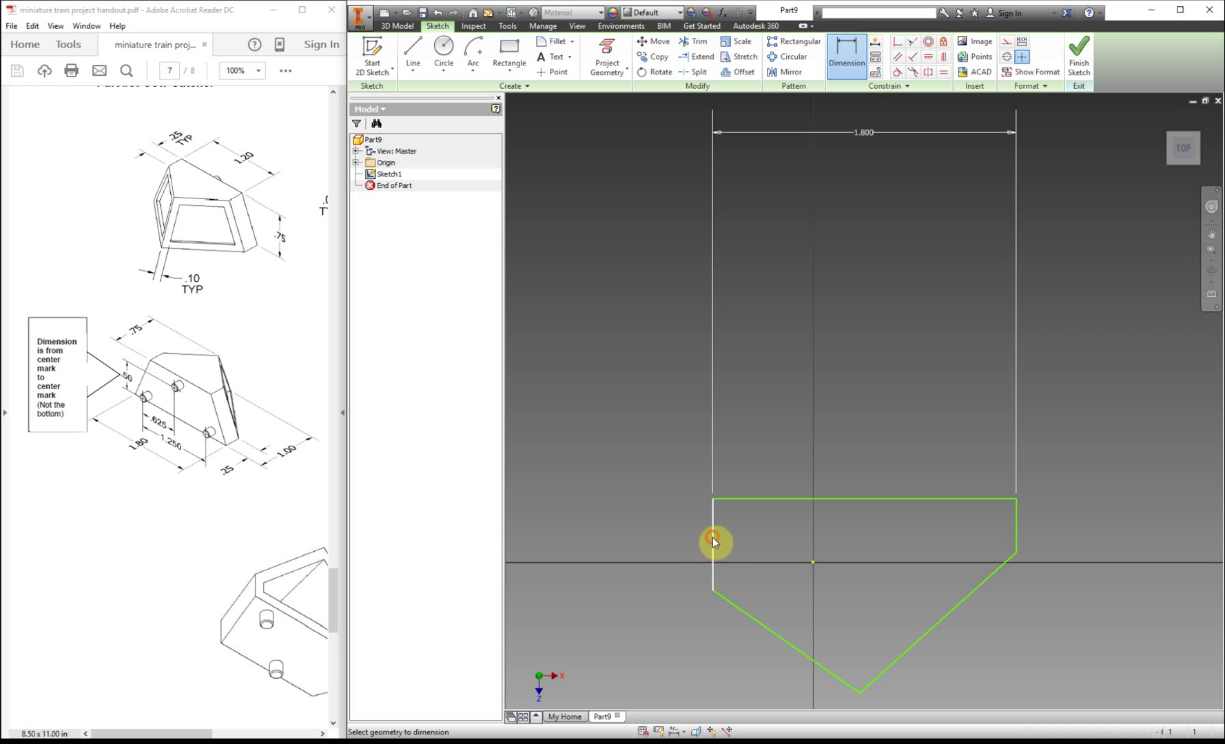
# Dimension both short vertical sides of the outline to .25 in
pyautogui.click(712, 537)
pyautogui.click(601, 533)
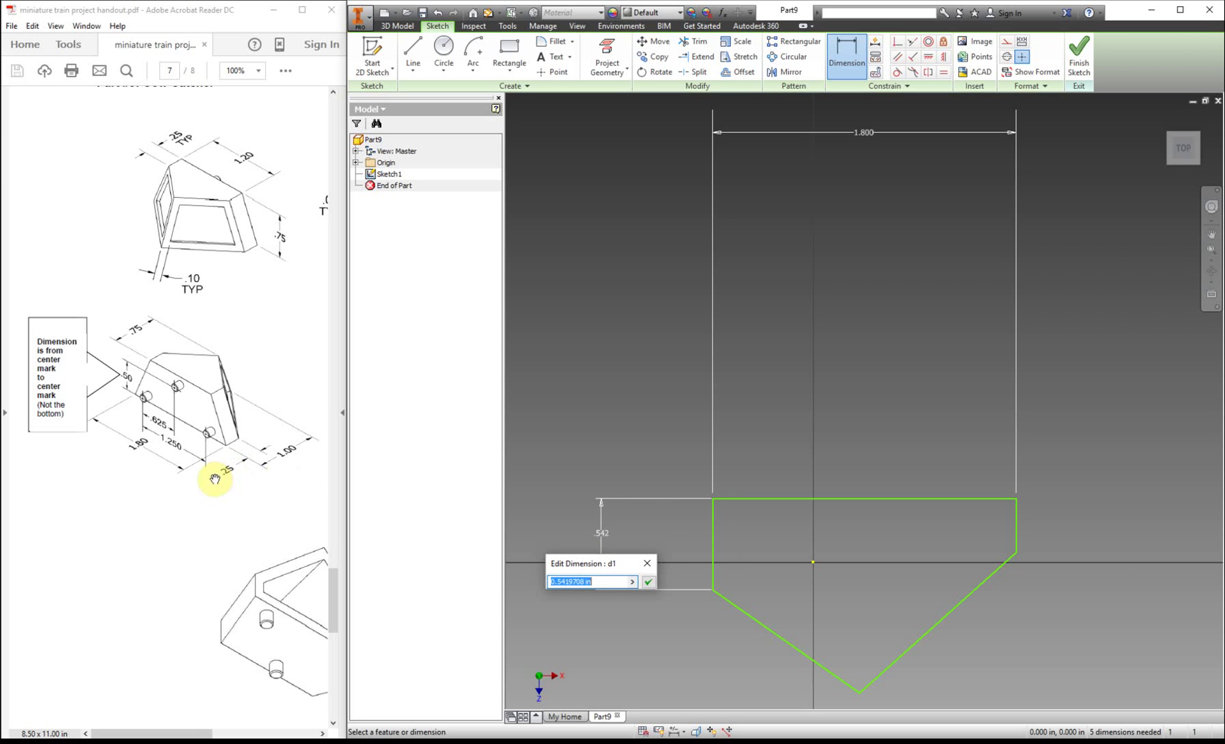
pyautogui.write('.25')
pyautogui.press('Return')
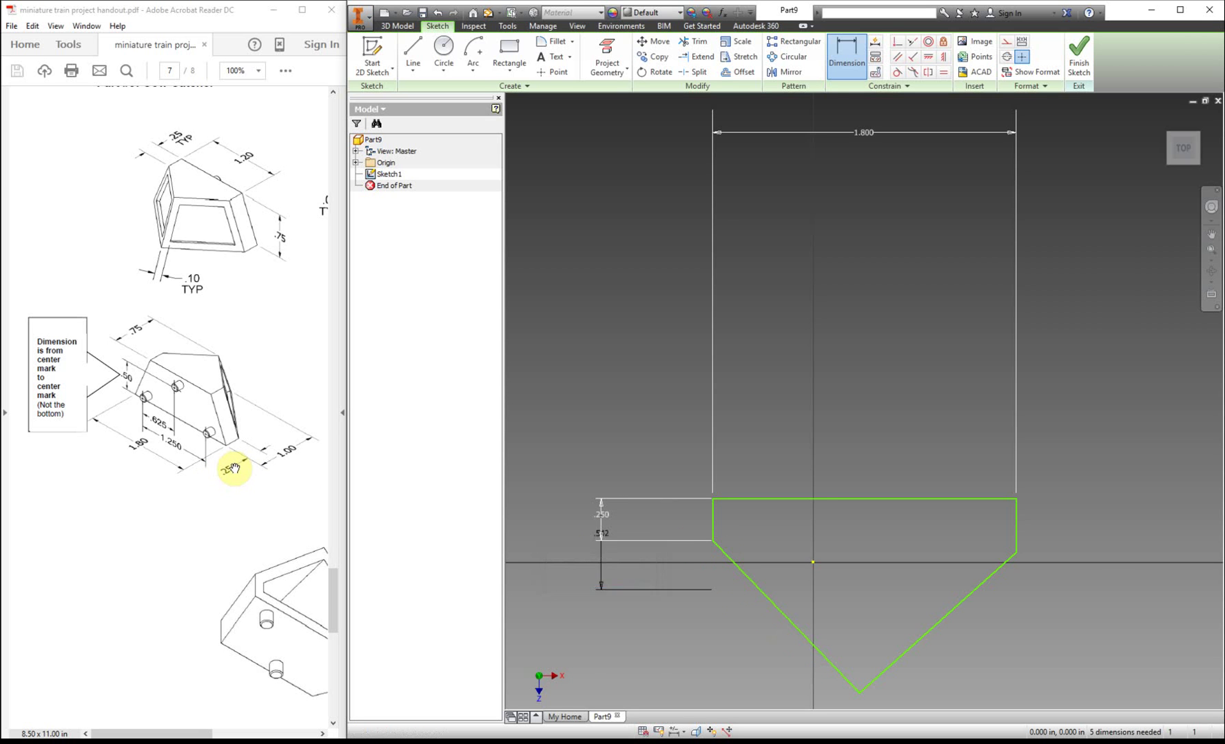
pyautogui.click(1061, 517)
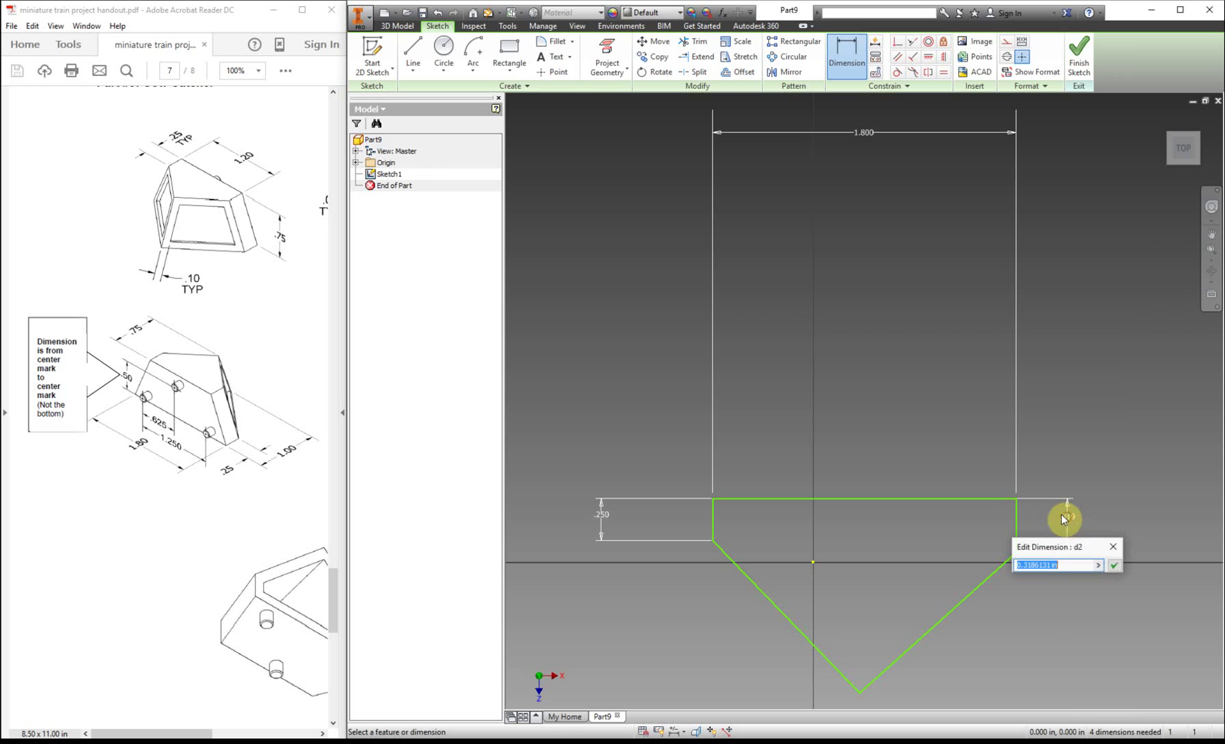
pyautogui.write('.25')
pyautogui.press('Return')
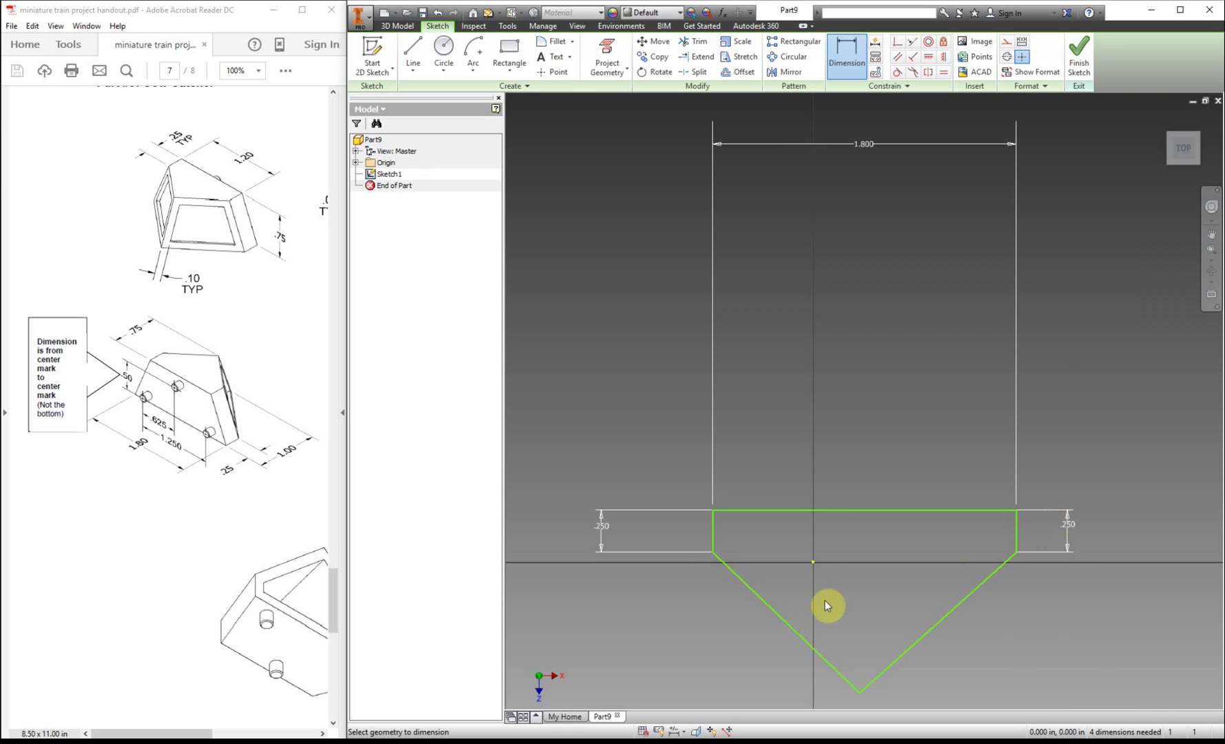
# Dimension the vertical height of the left slanted edge to .75 in
pyautogui.click(754, 591)
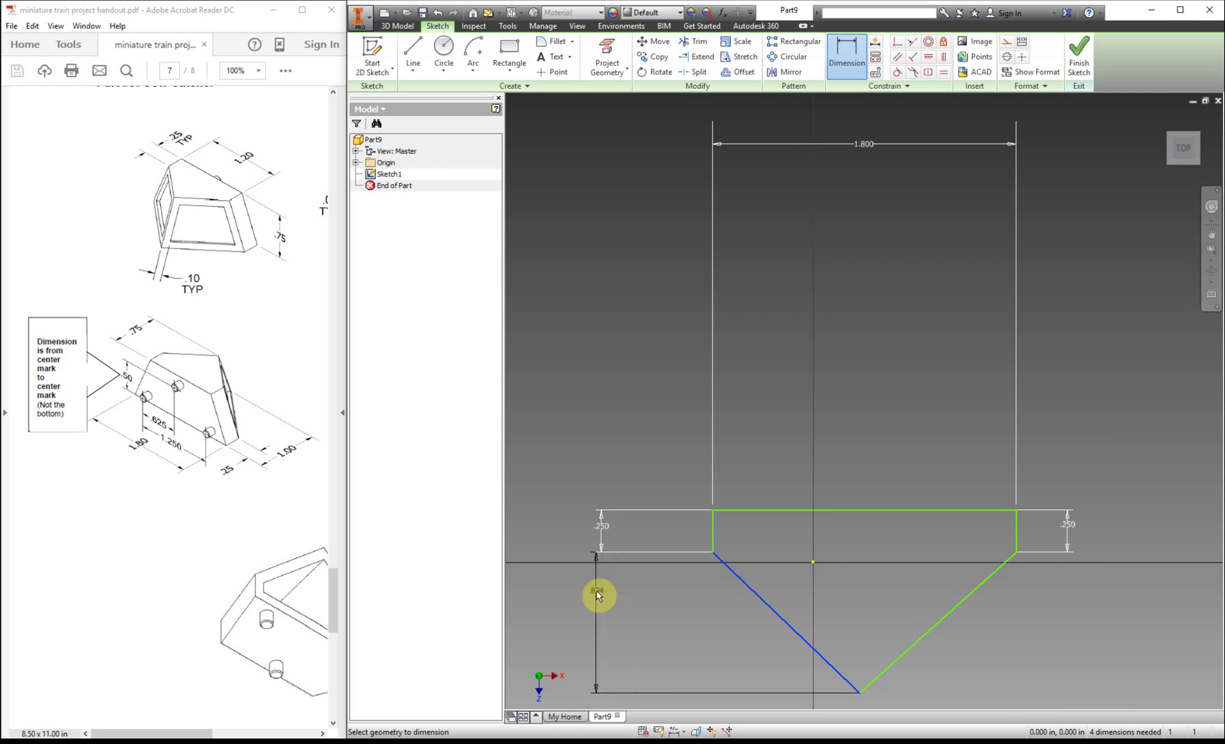
pyautogui.click(602, 629)
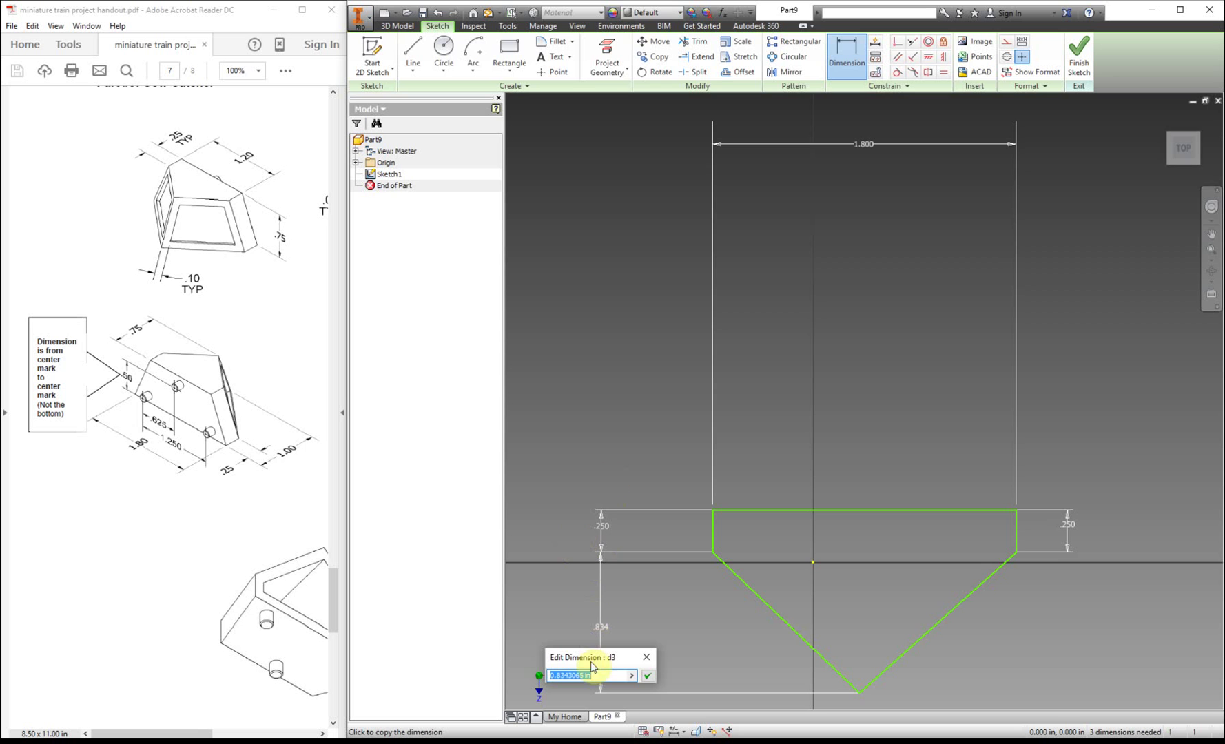
pyautogui.write('.75')
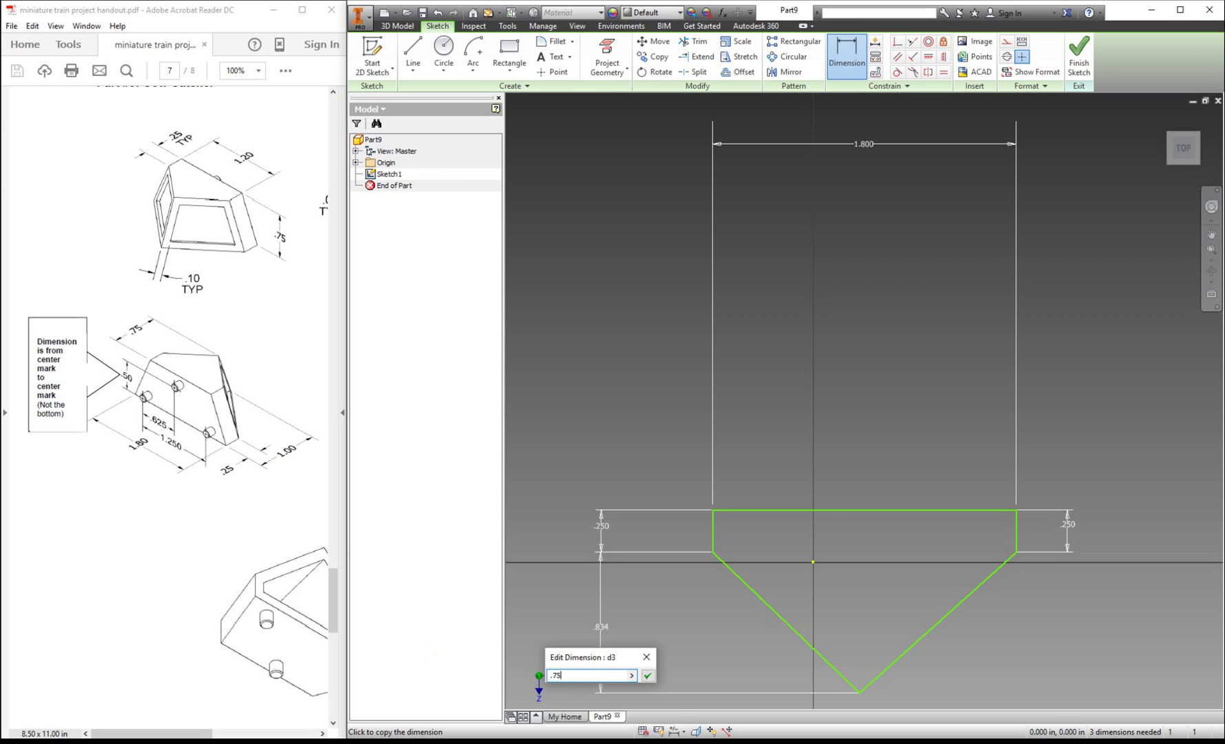
pyautogui.press('Return')
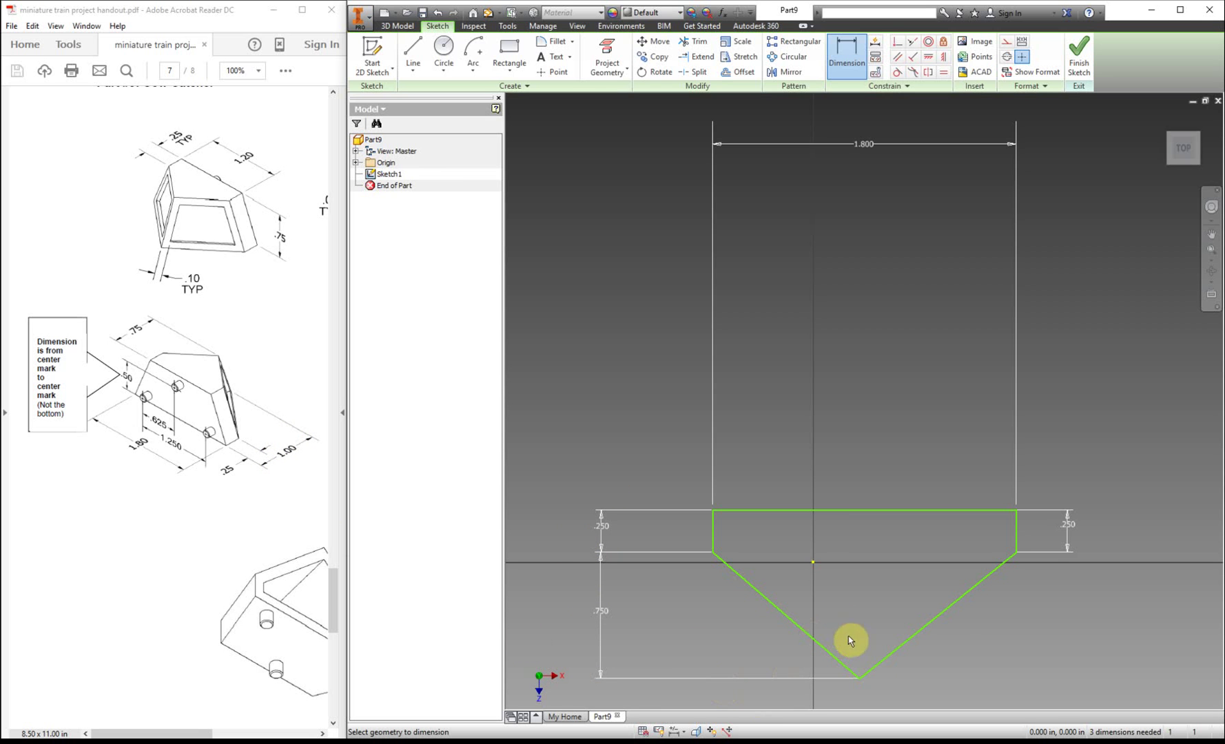
# Dimension the horizontal distance from the outline's upper left corner to its lower point as half the overall width, using d0/2
pyautogui.click(859, 678)
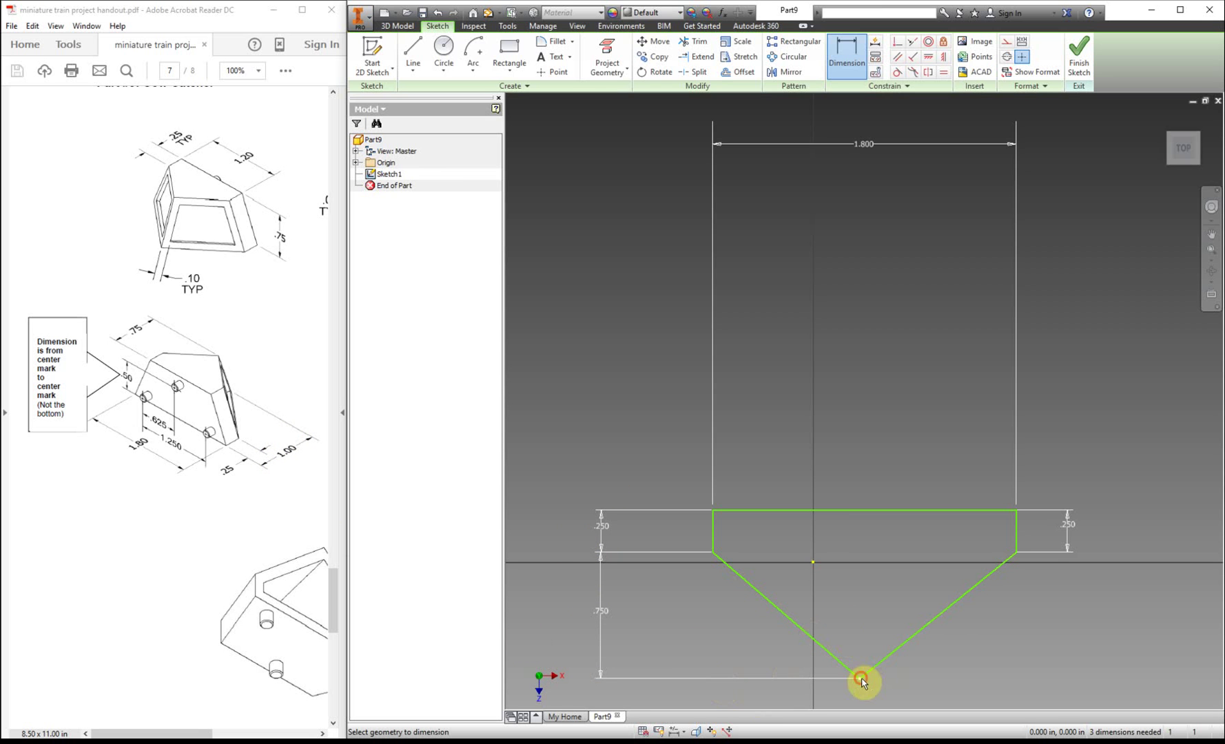
pyautogui.click(711, 509)
pyautogui.click(826, 335)
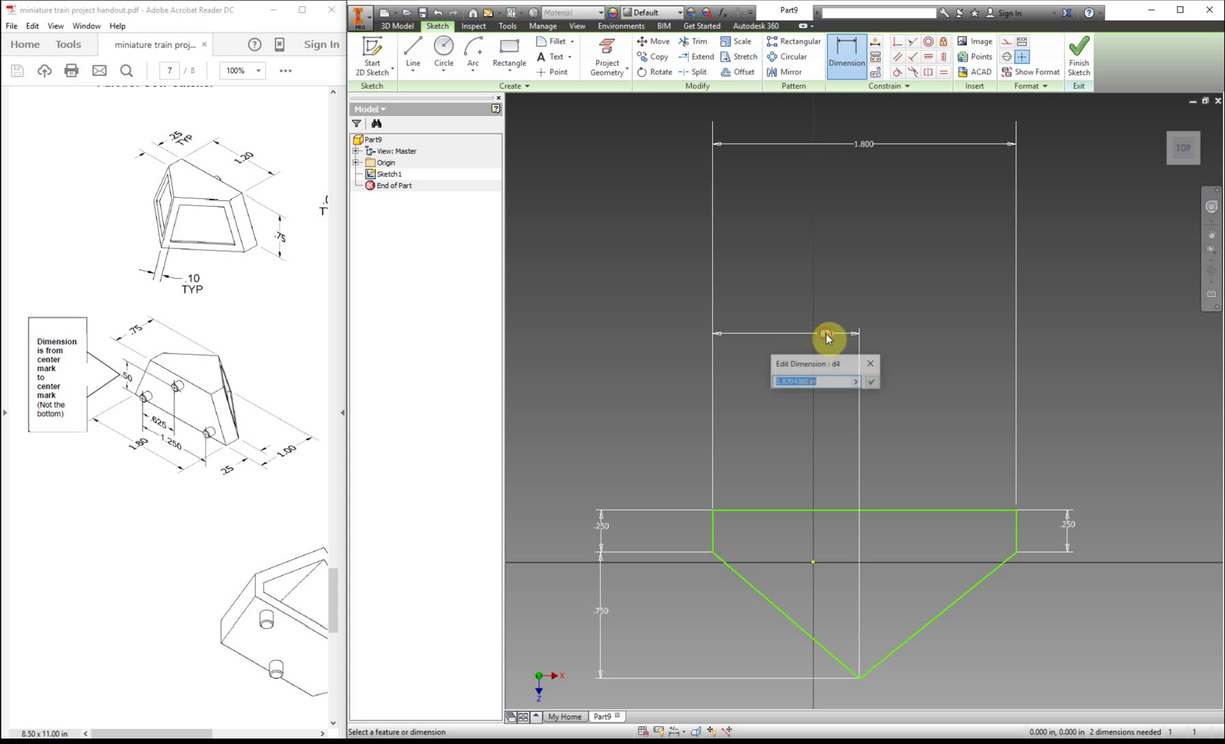
pyautogui.moveTo(270, 402); pyautogui.dragTo(216, 543)
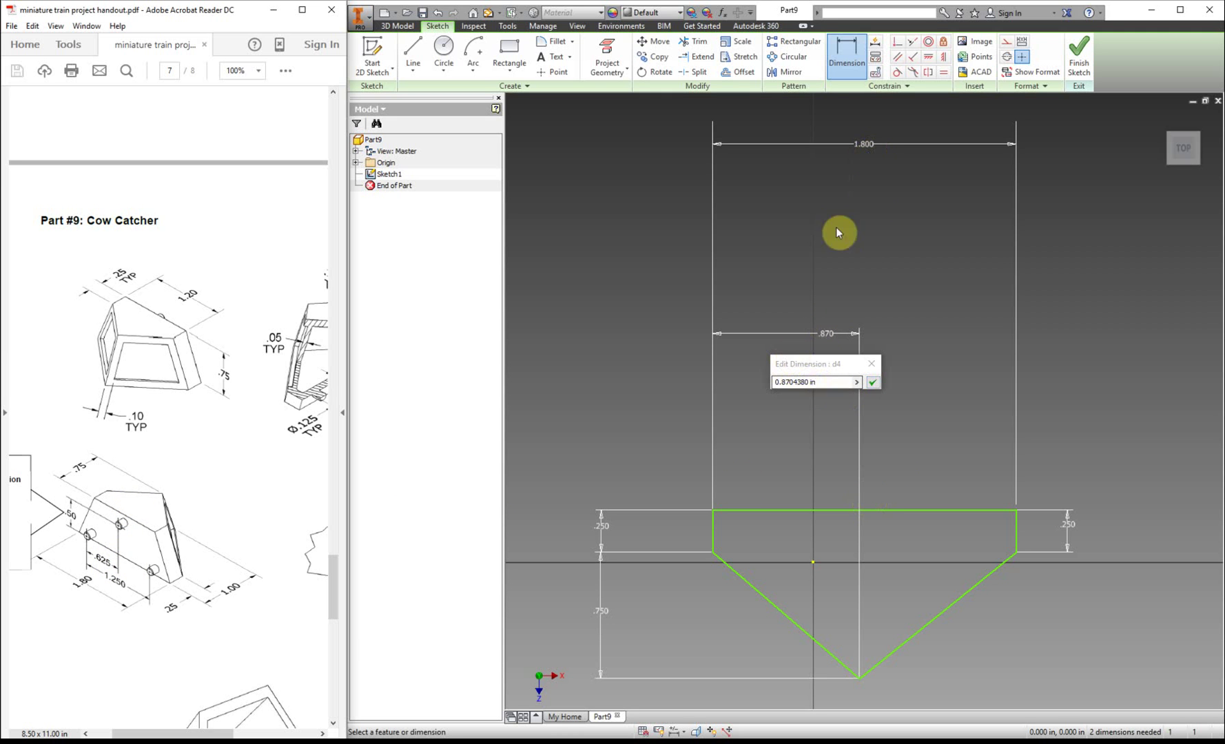
pyautogui.click(868, 147)
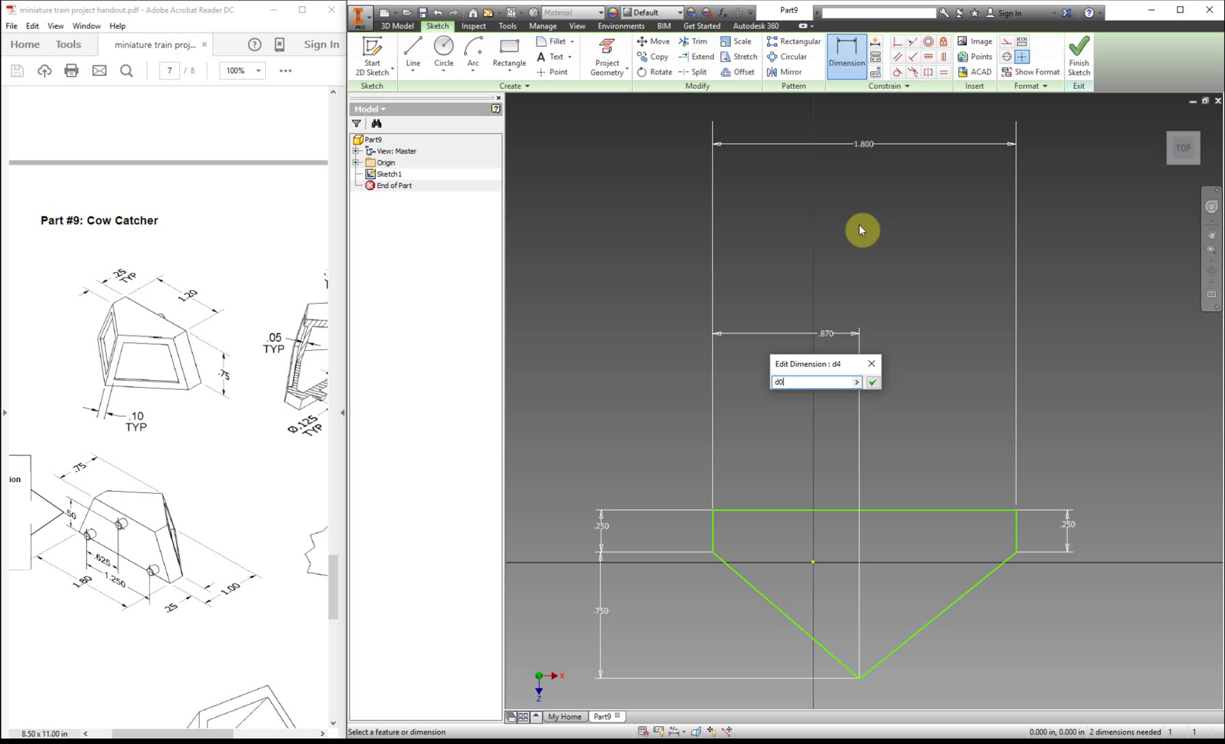
pyautogui.write('/')
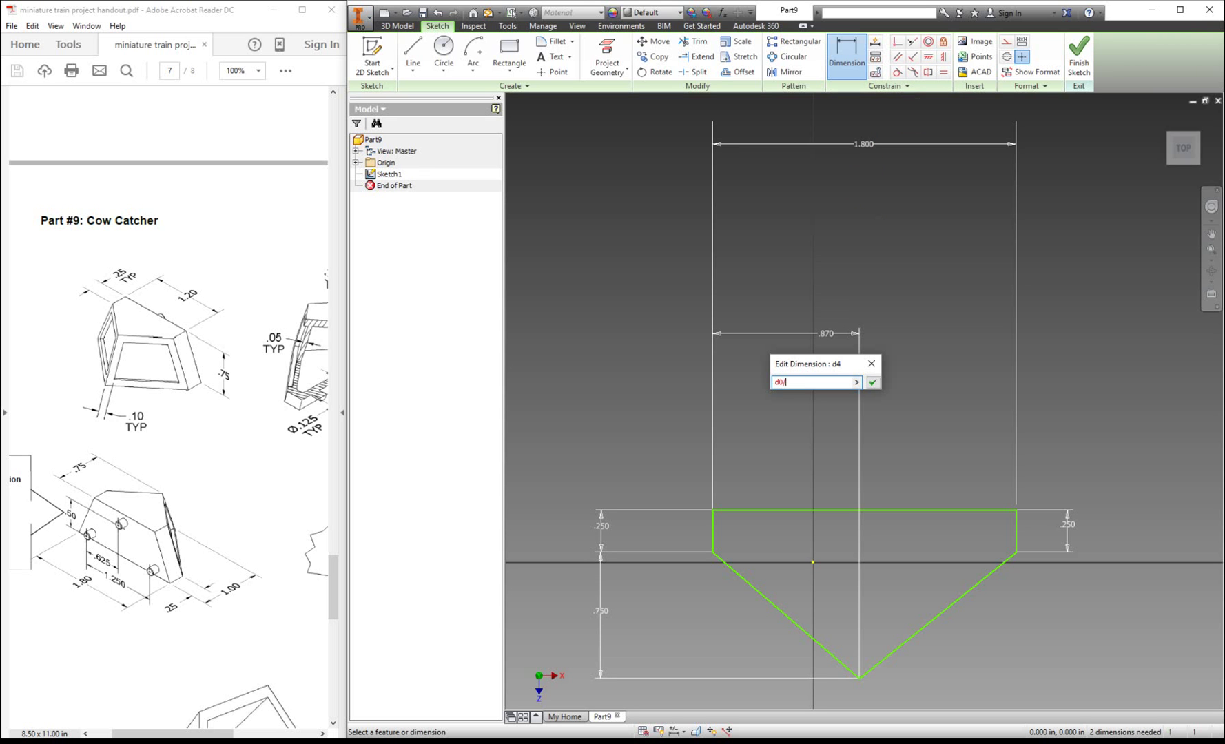
pyautogui.write('2')
pyautogui.press('Return')
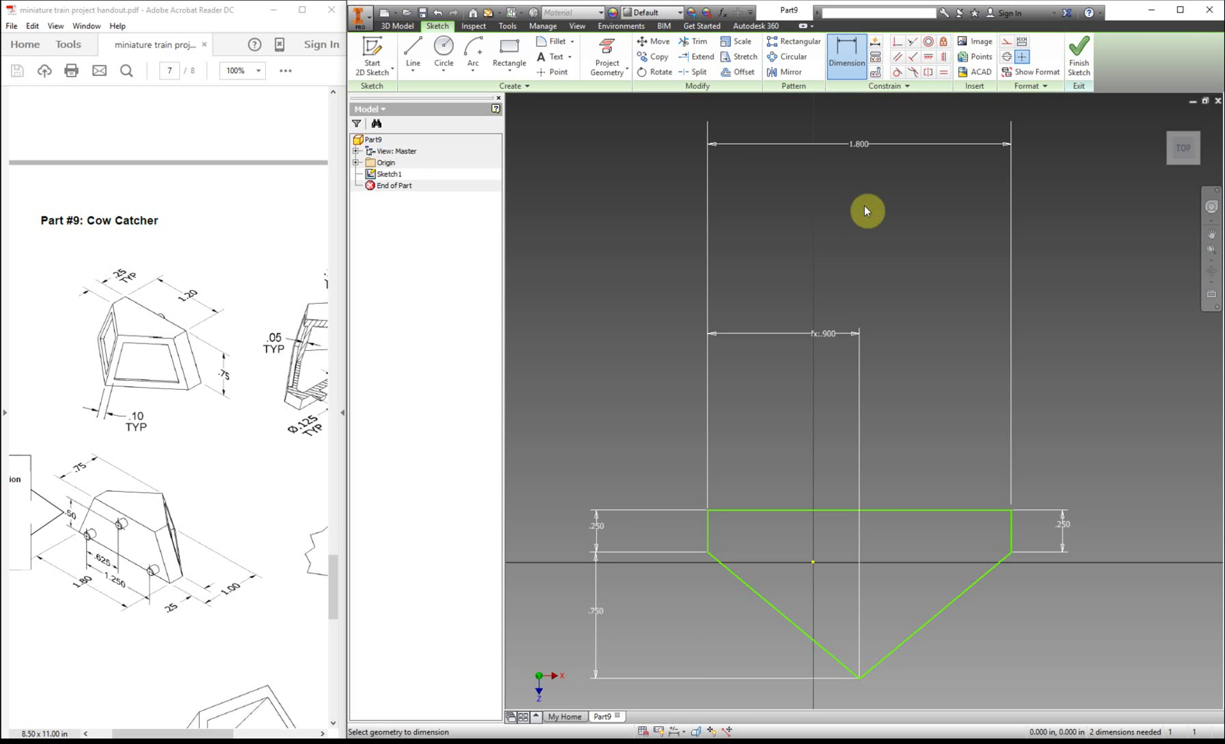
pyautogui.rightClick(905, 230)
pyautogui.click(902, 189)
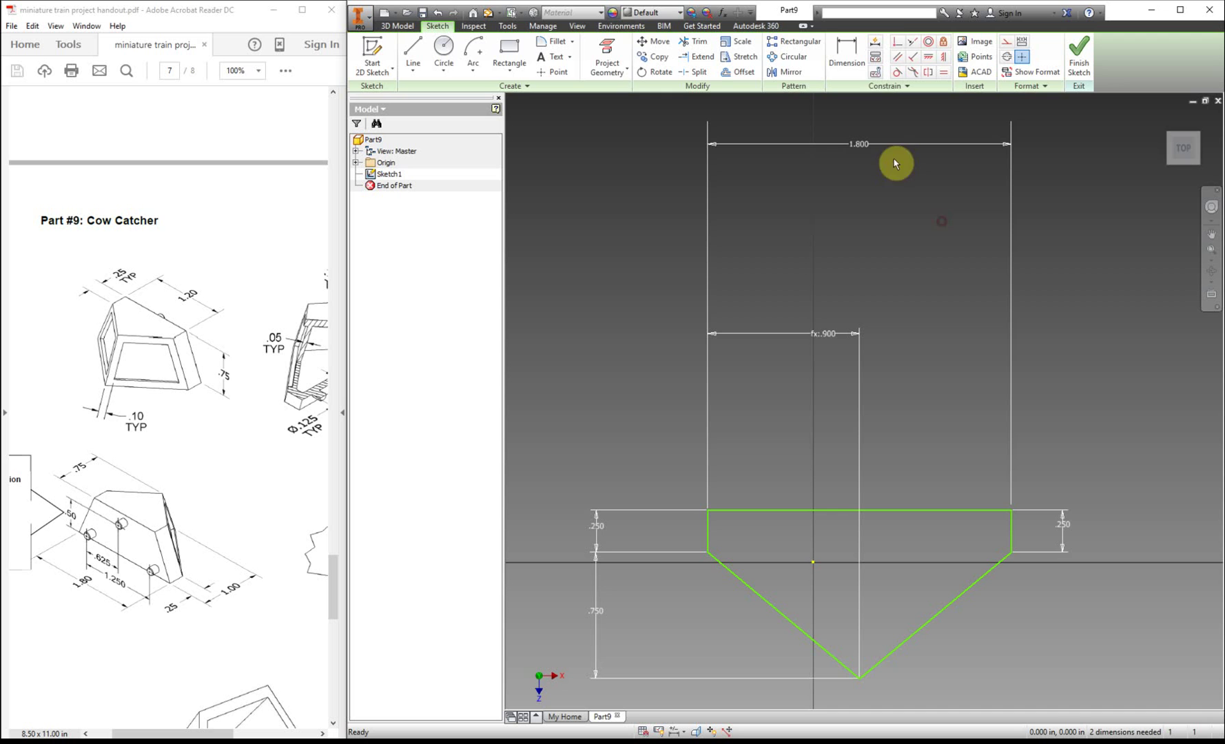
# Make the top edge's midpoint coincident with the sketch origin and finish the sketch
pyautogui.click(897, 42)
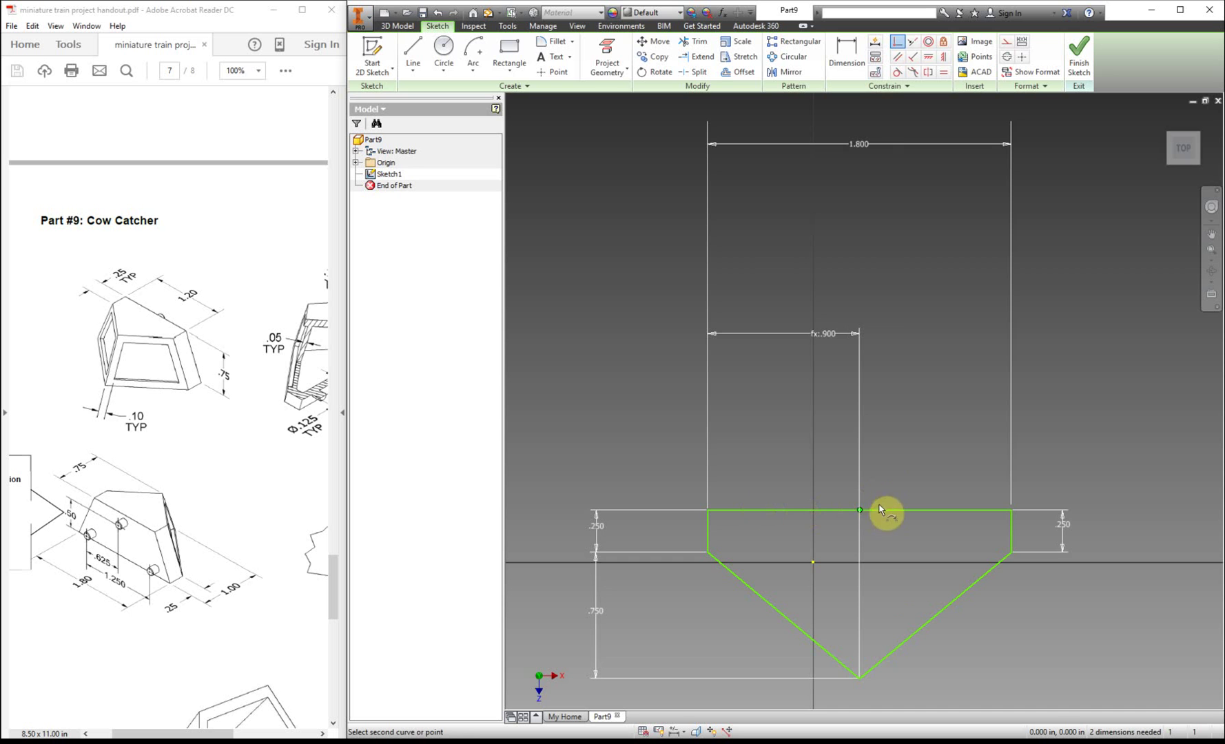
pyautogui.click(813, 565)
pyautogui.rightClick(835, 506)
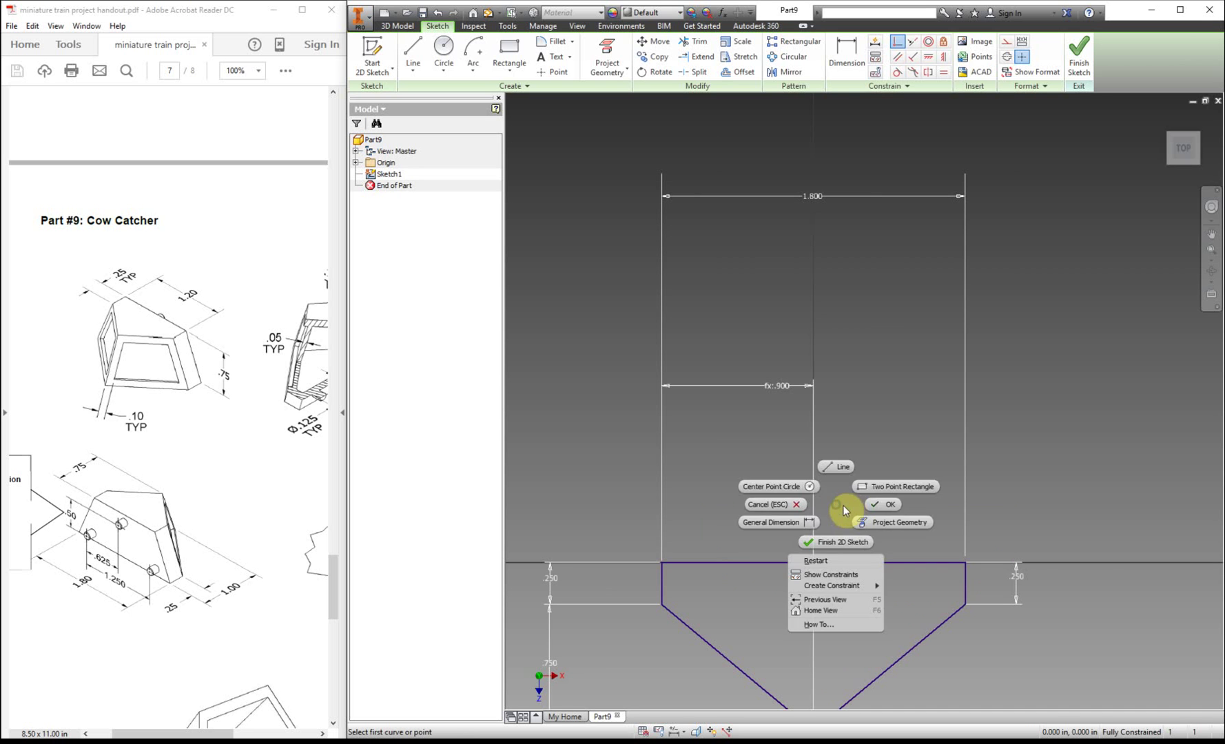
pyautogui.click(871, 505)
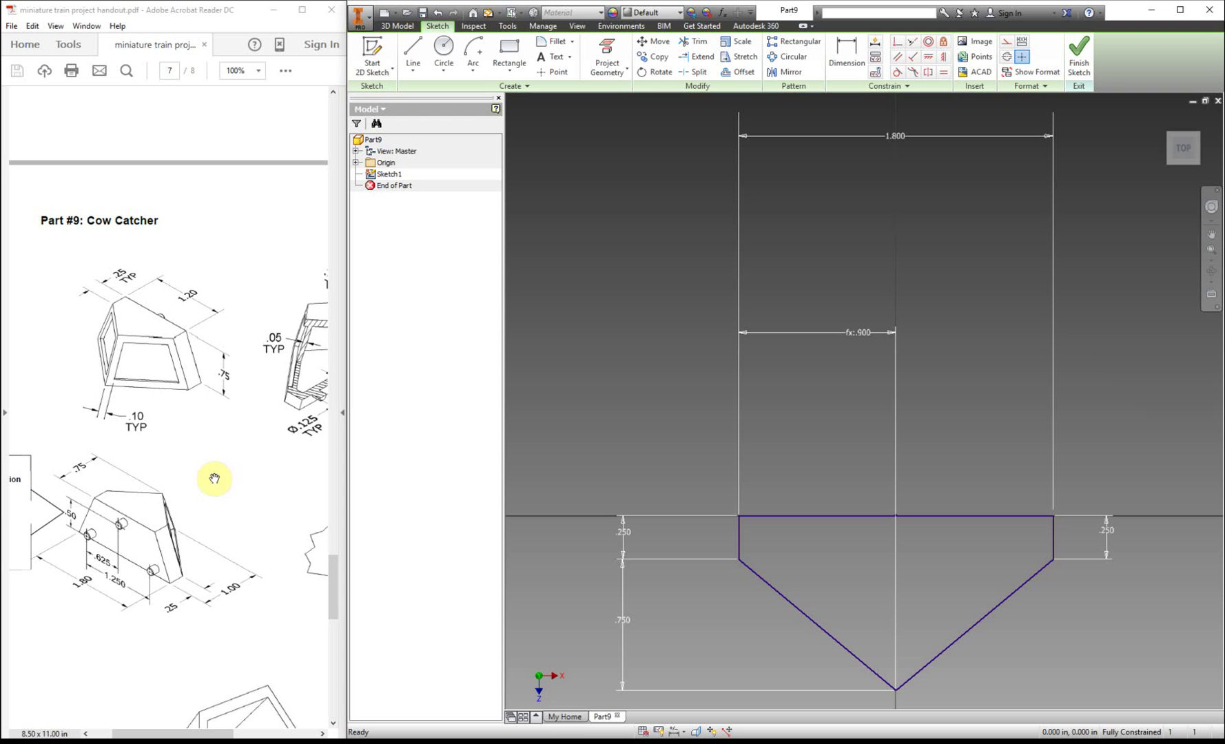
pyautogui.click(1073, 61)
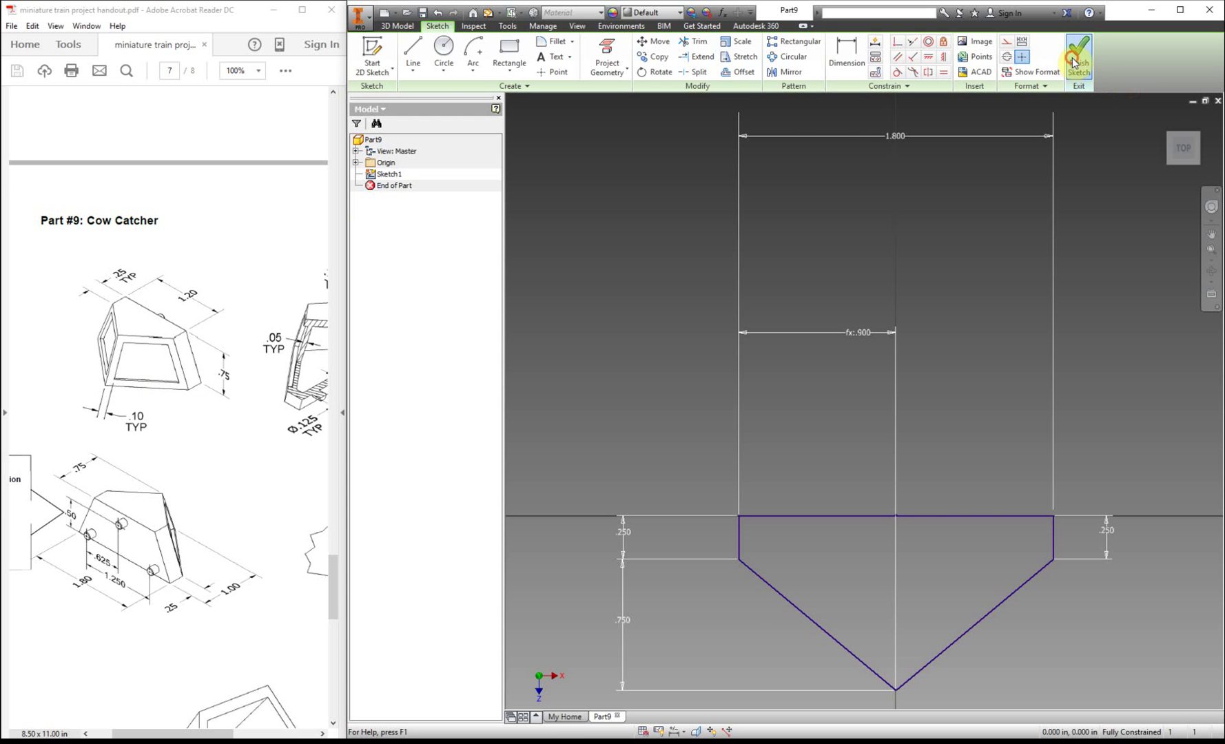
pyautogui.click(871, 181)
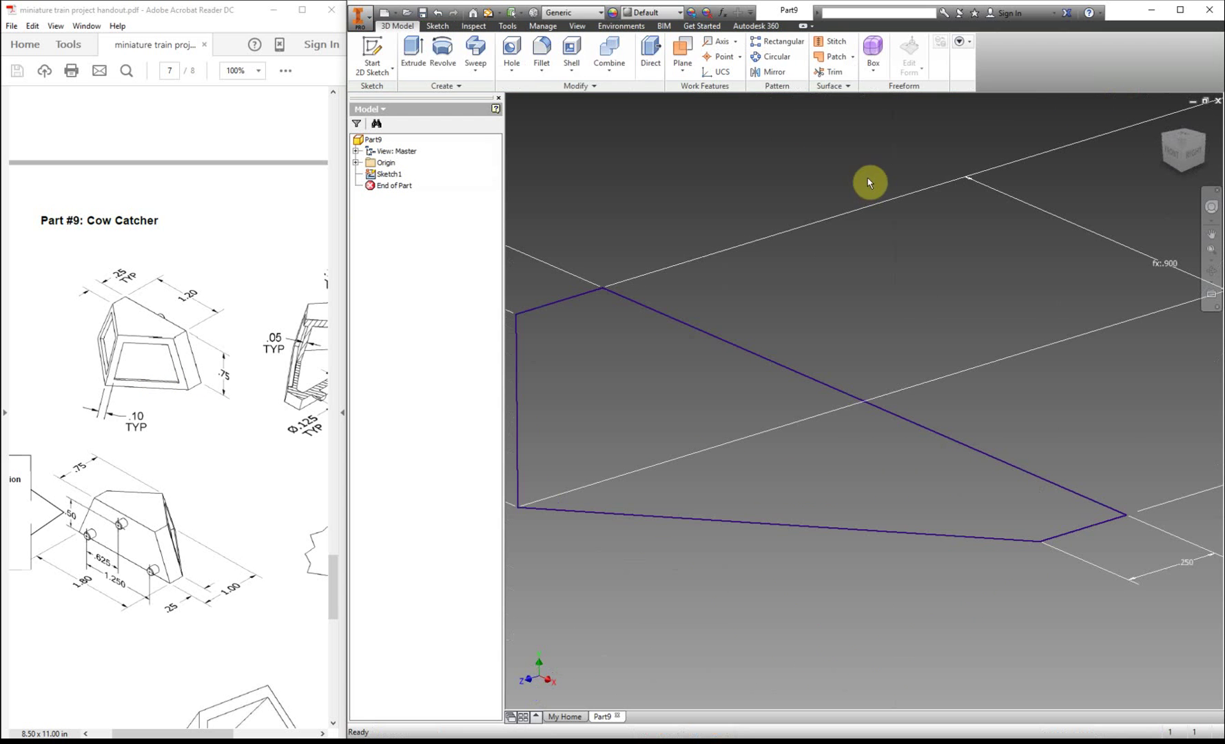
# Create a work plane offset .75 in above the origin XZ Plane
pyautogui.click(685, 49)
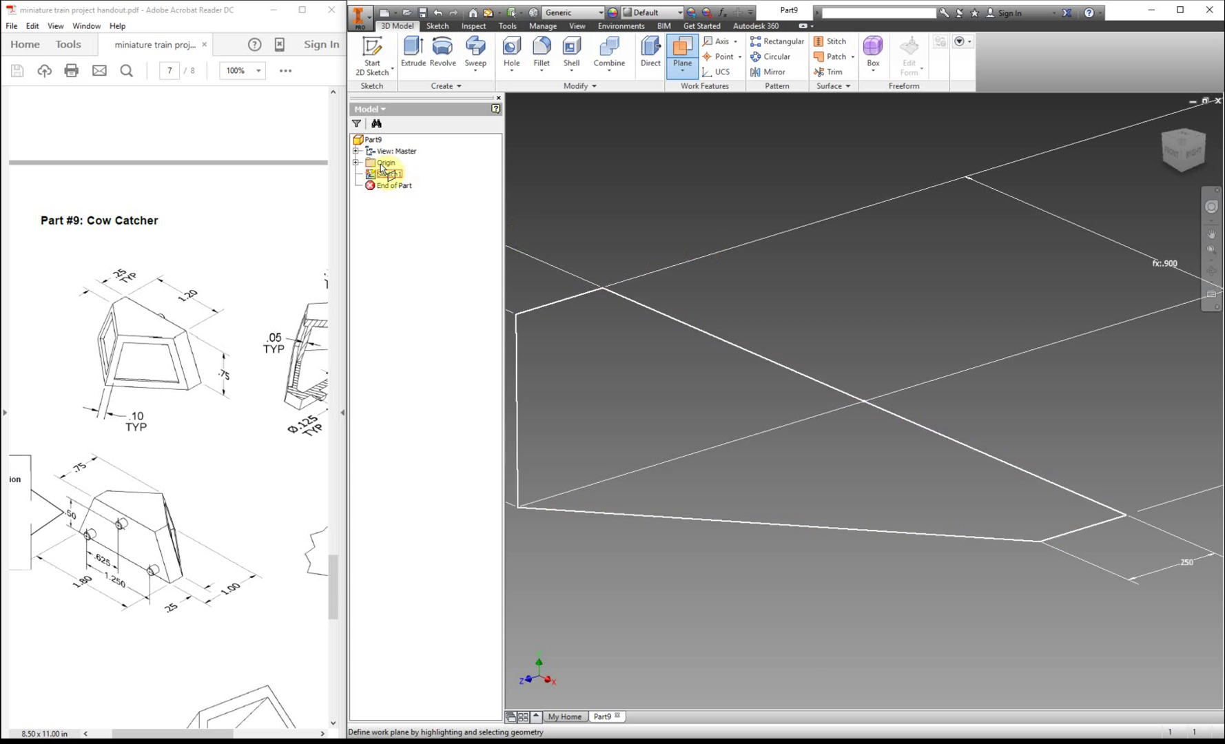
pyautogui.click(357, 163)
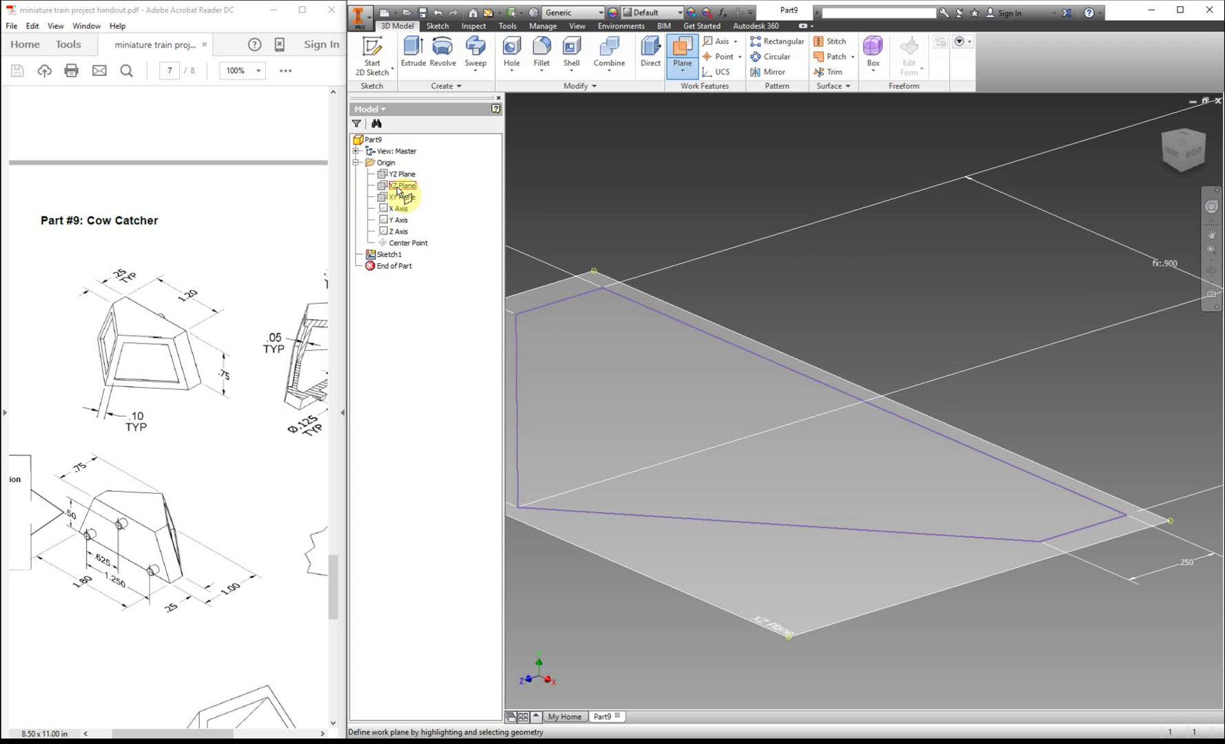
pyautogui.click(405, 186)
pyautogui.moveTo(797, 491); pyautogui.dragTo(797, 331)
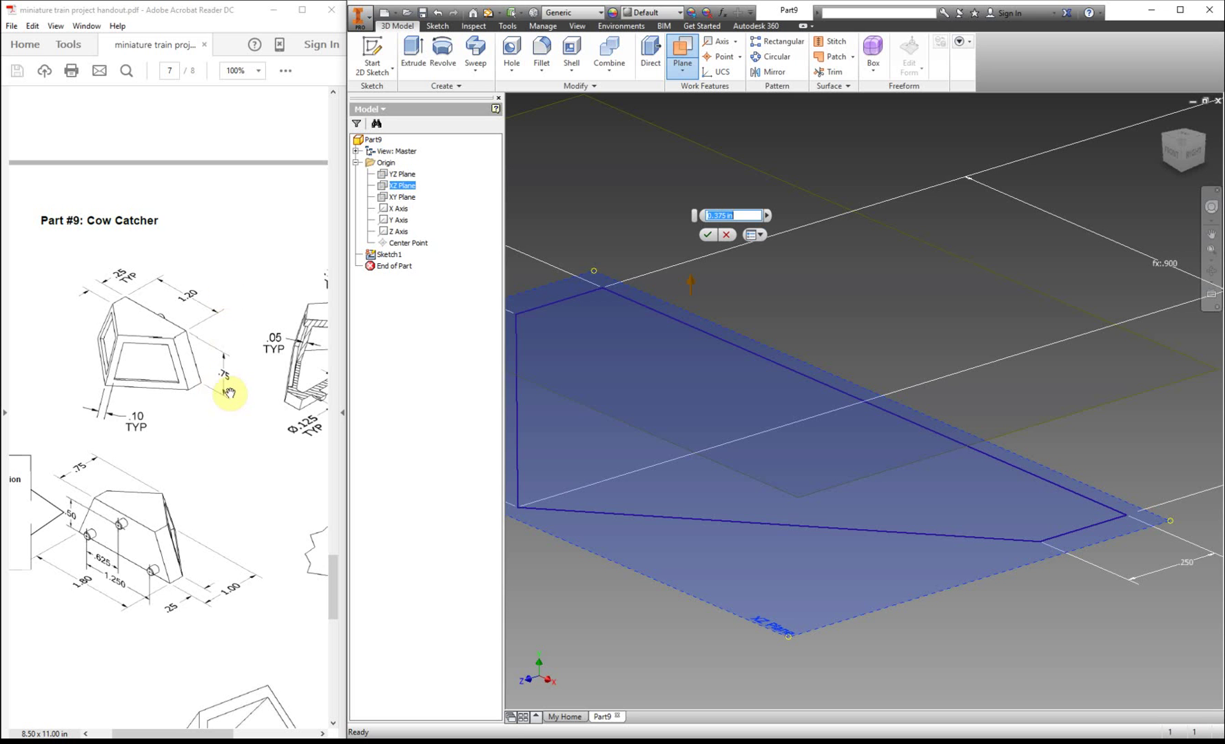
pyautogui.write('.75')
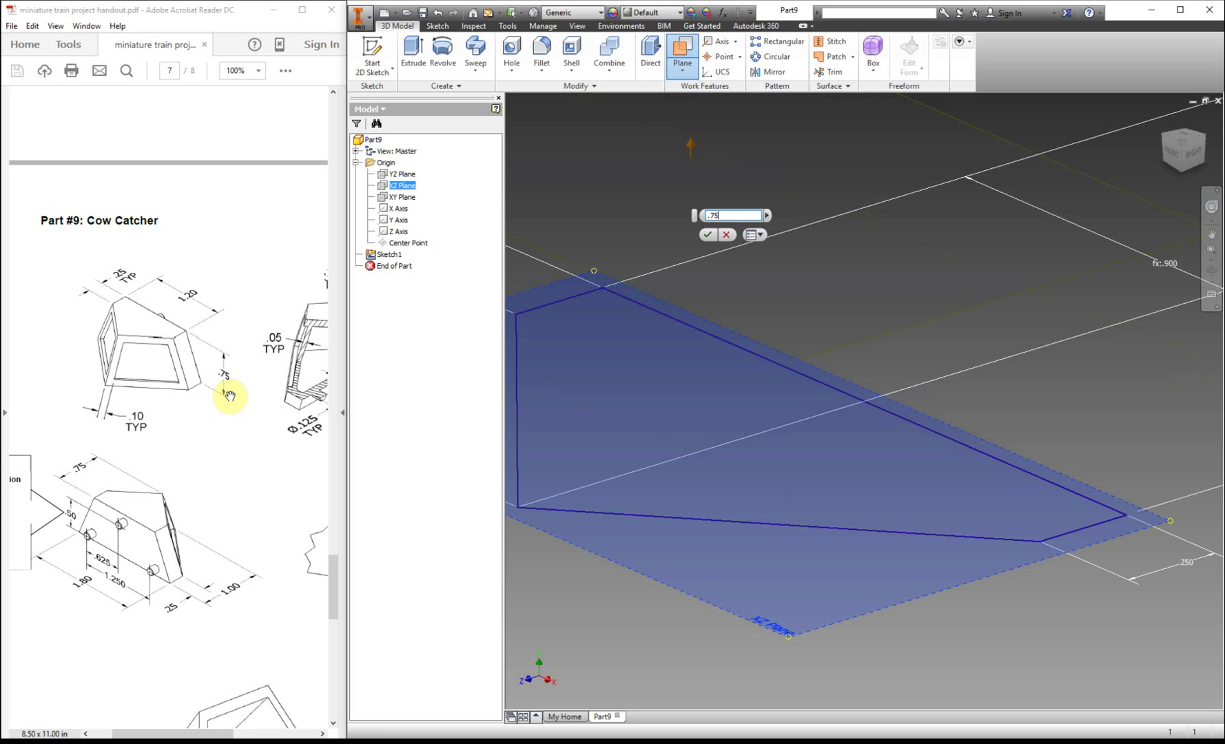
pyautogui.press('Return')
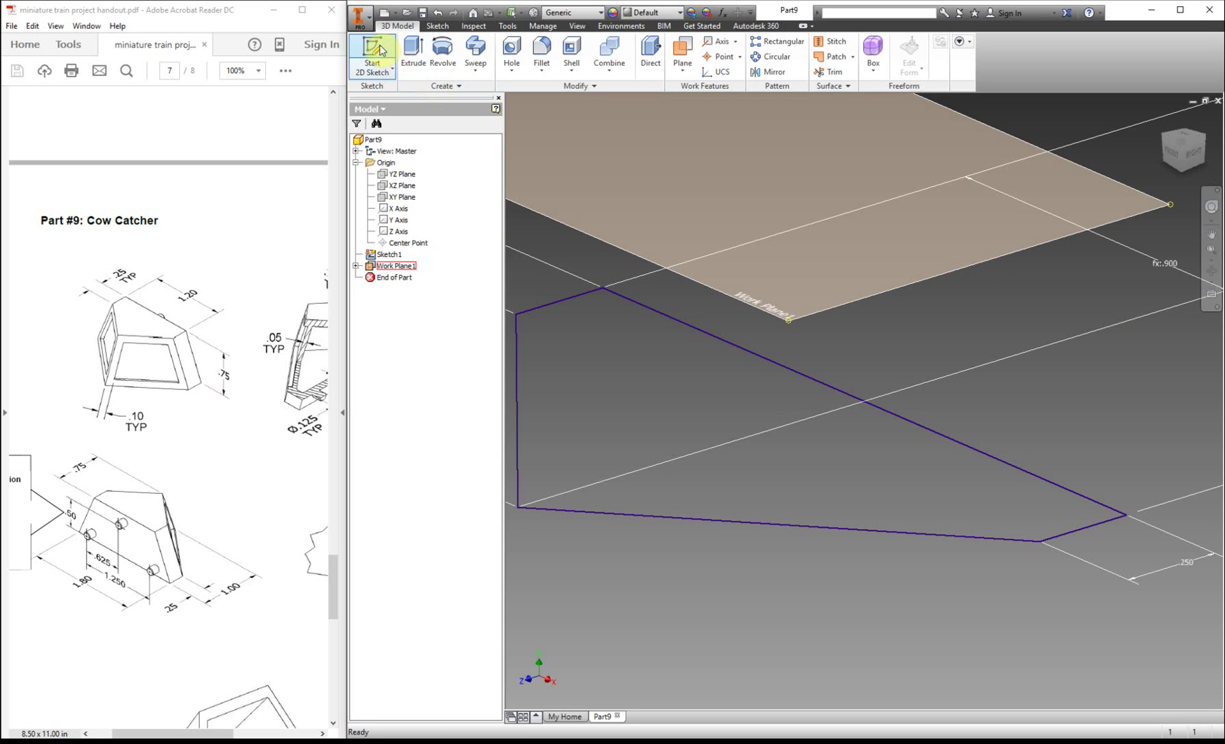
# Sketch a closed five-sided outline about 0.97 in wide on the offset work plane, with a horizontal top edge, short vertical sides and a lower point
pyautogui.click(376, 52)
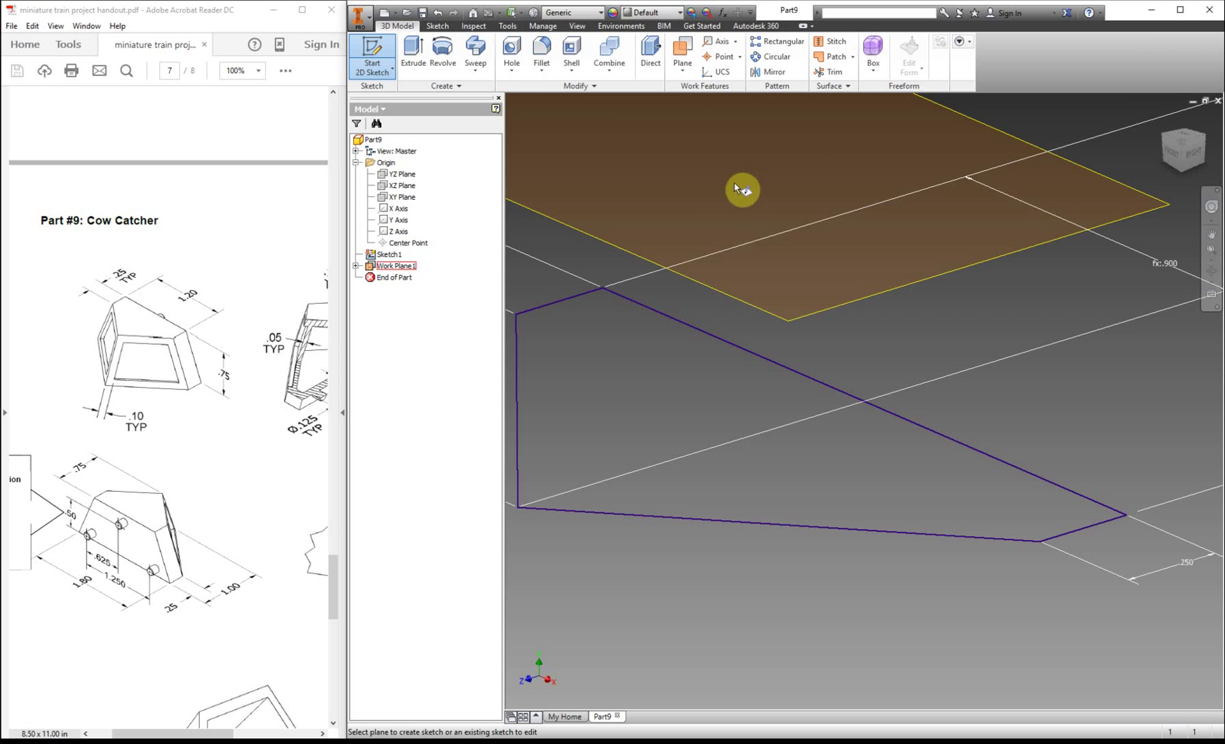
pyautogui.click(845, 308)
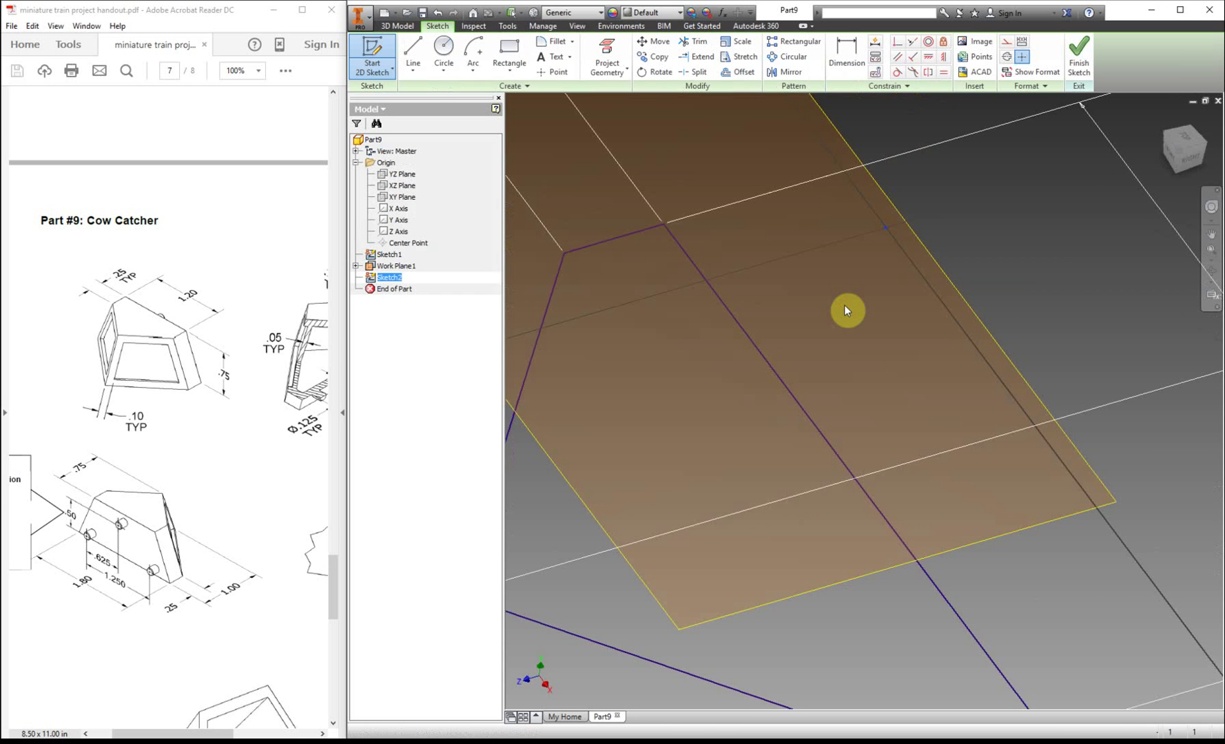
pyautogui.click(1171, 121)
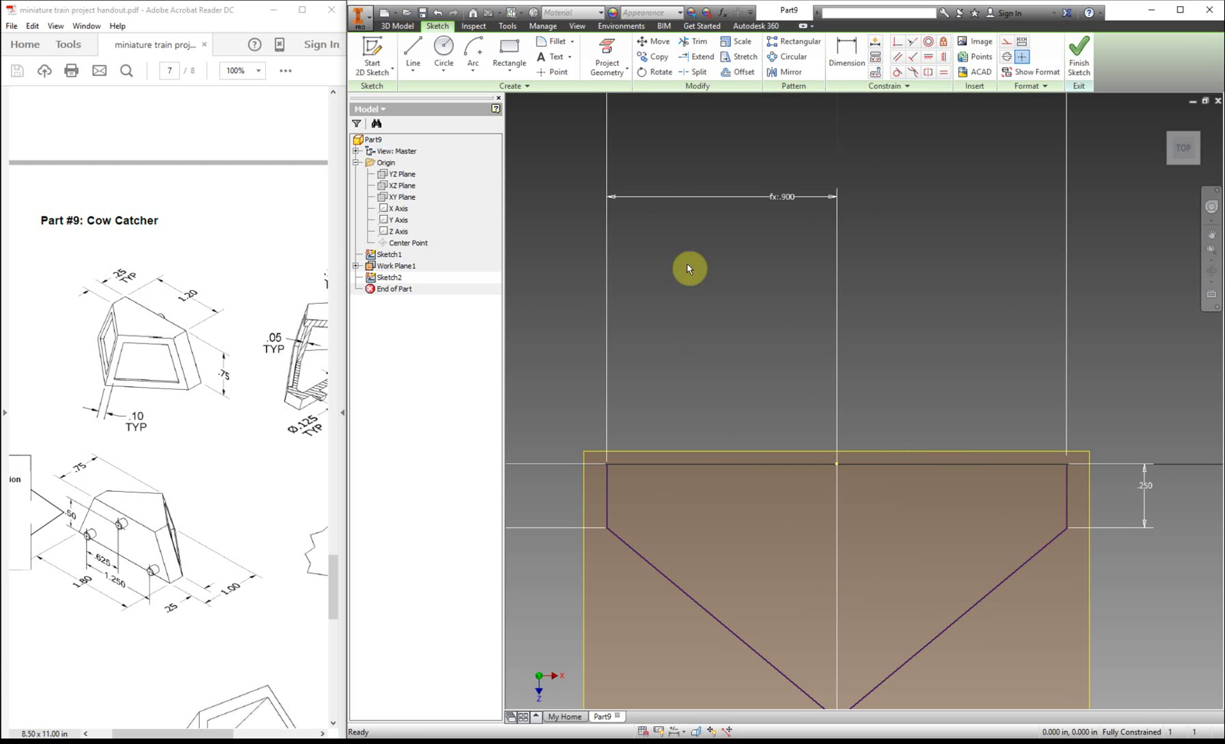
pyautogui.click(412, 55)
pyautogui.click(725, 325)
pyautogui.click(972, 325)
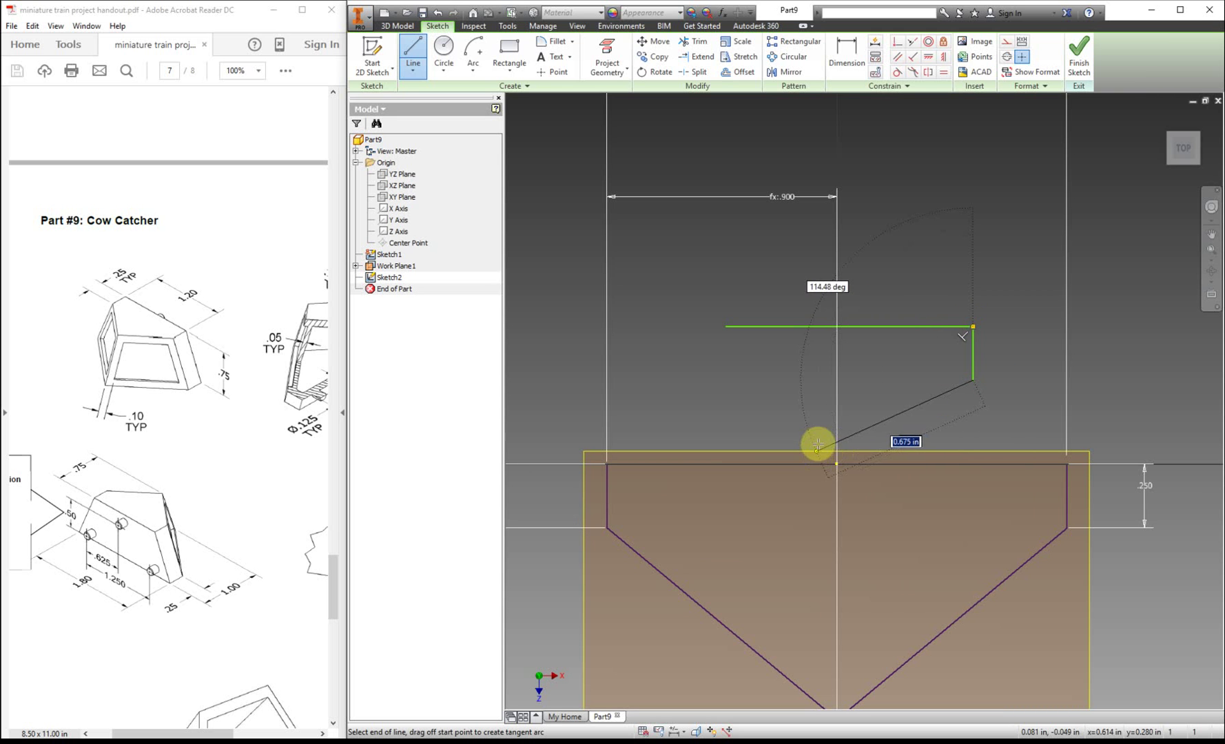
pyautogui.click(864, 433)
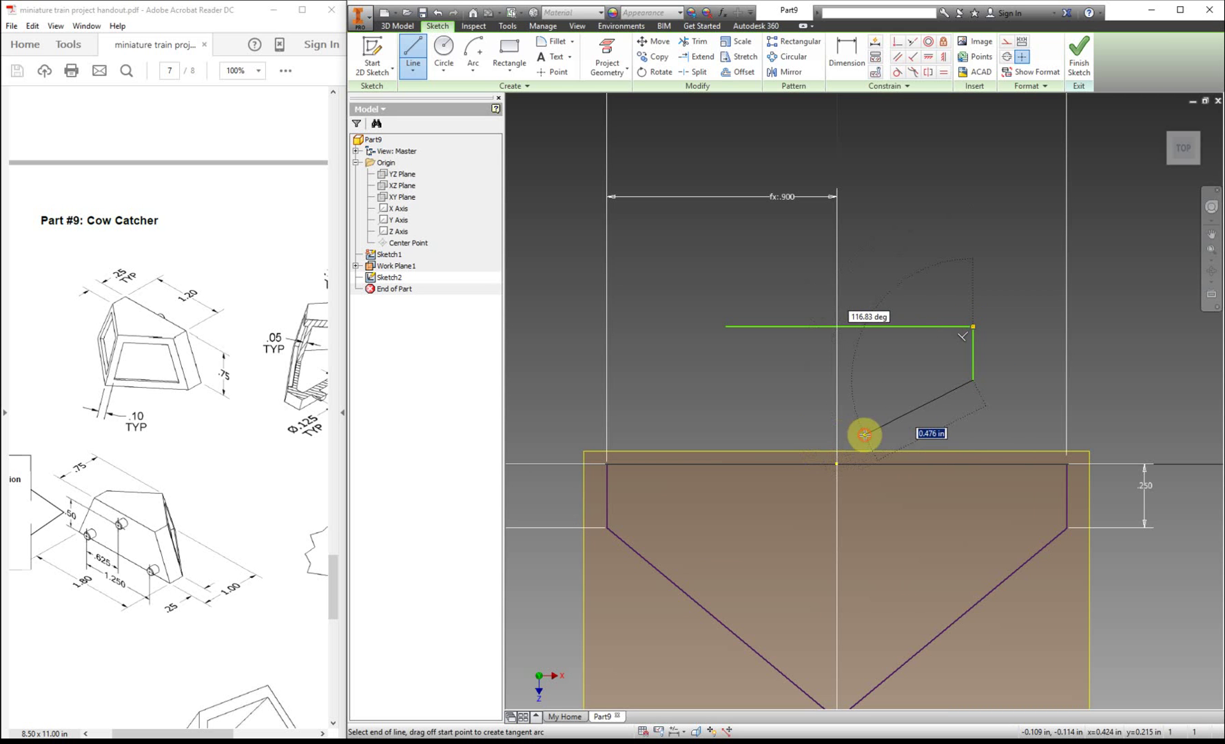
pyautogui.click(725, 369)
pyautogui.click(725, 327)
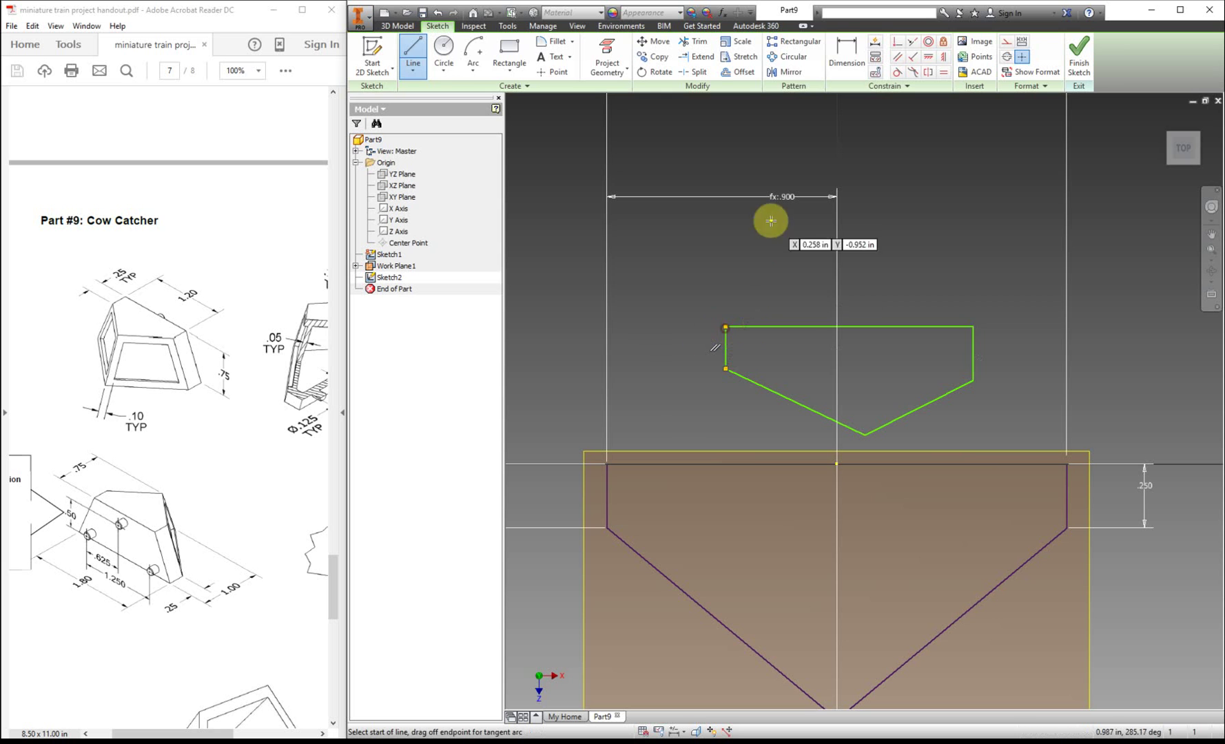
# Dimension the top edge of the new outline to 1.2 in
pyautogui.click(846, 52)
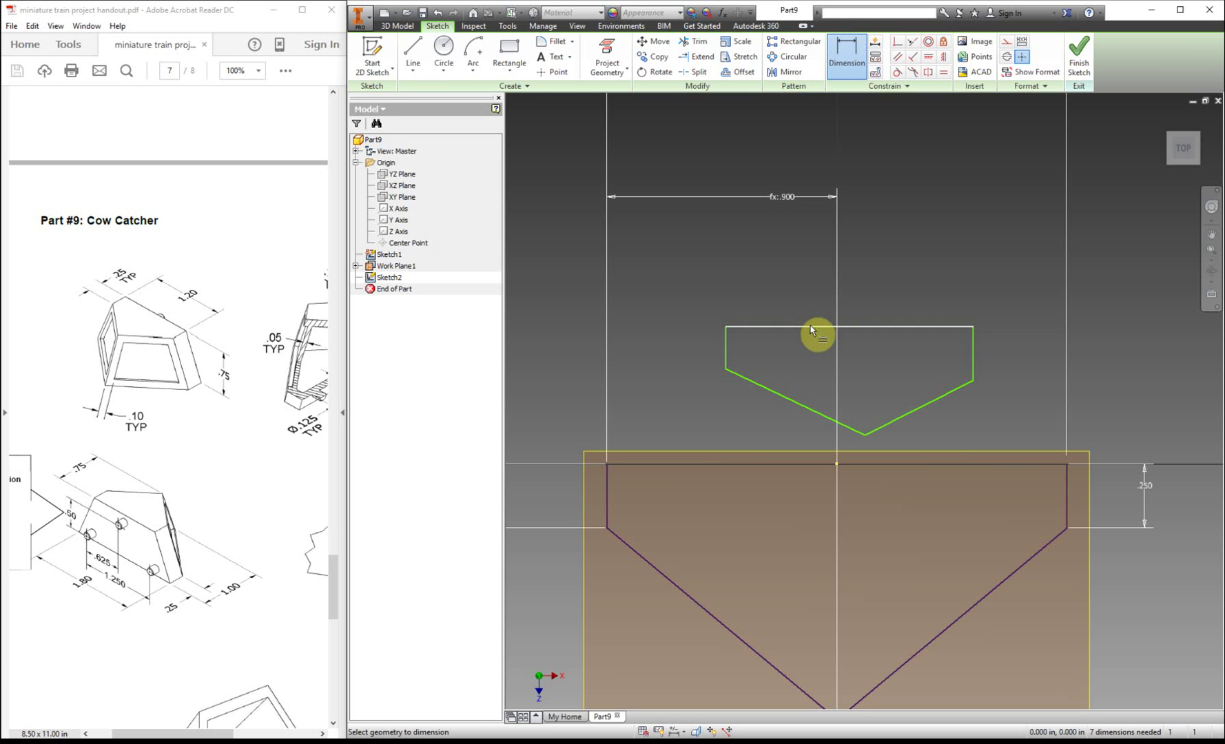
pyautogui.click(811, 325)
pyautogui.click(818, 277)
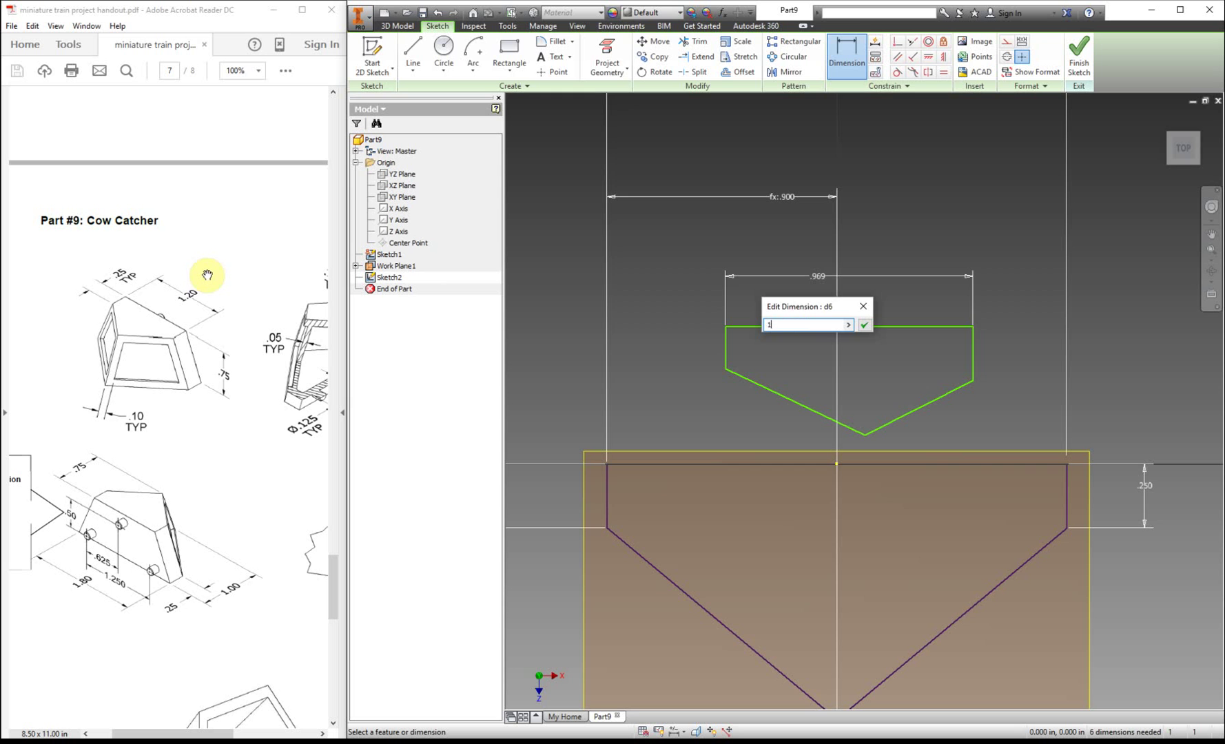
pyautogui.press('Return')
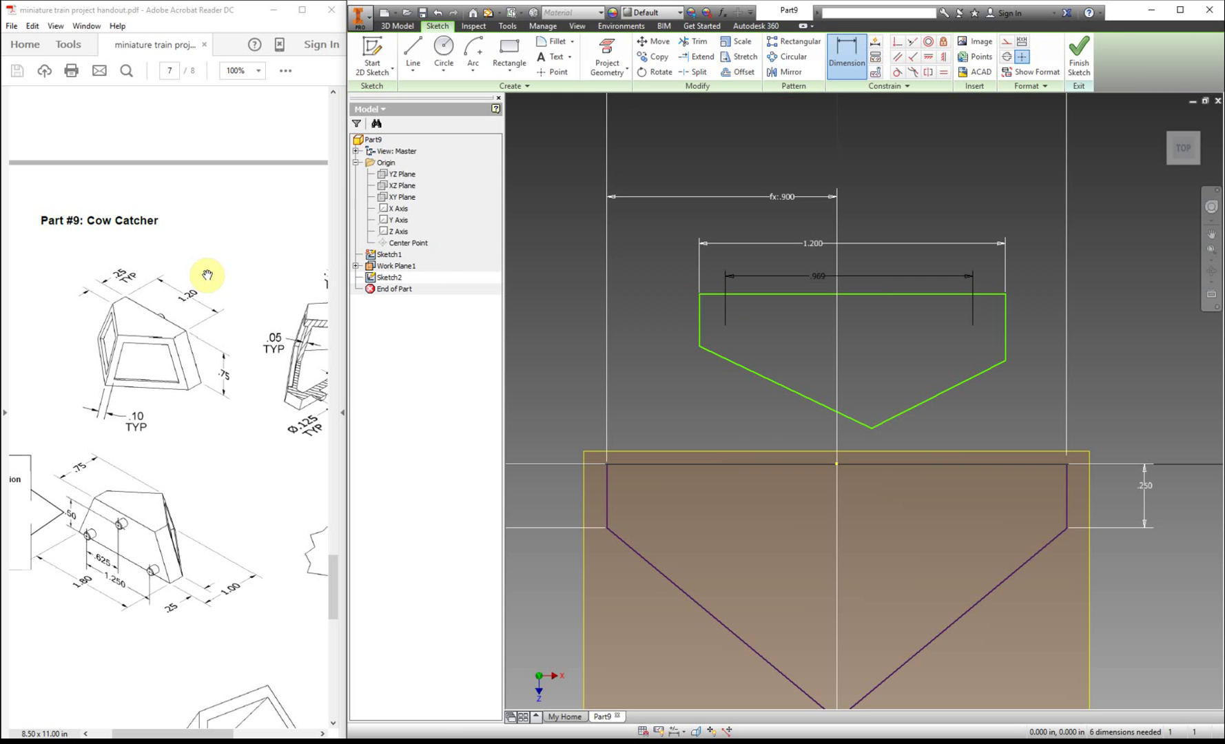
# Dimension both short vertical sides of the smaller outline to .25 in
pyautogui.click(700, 324)
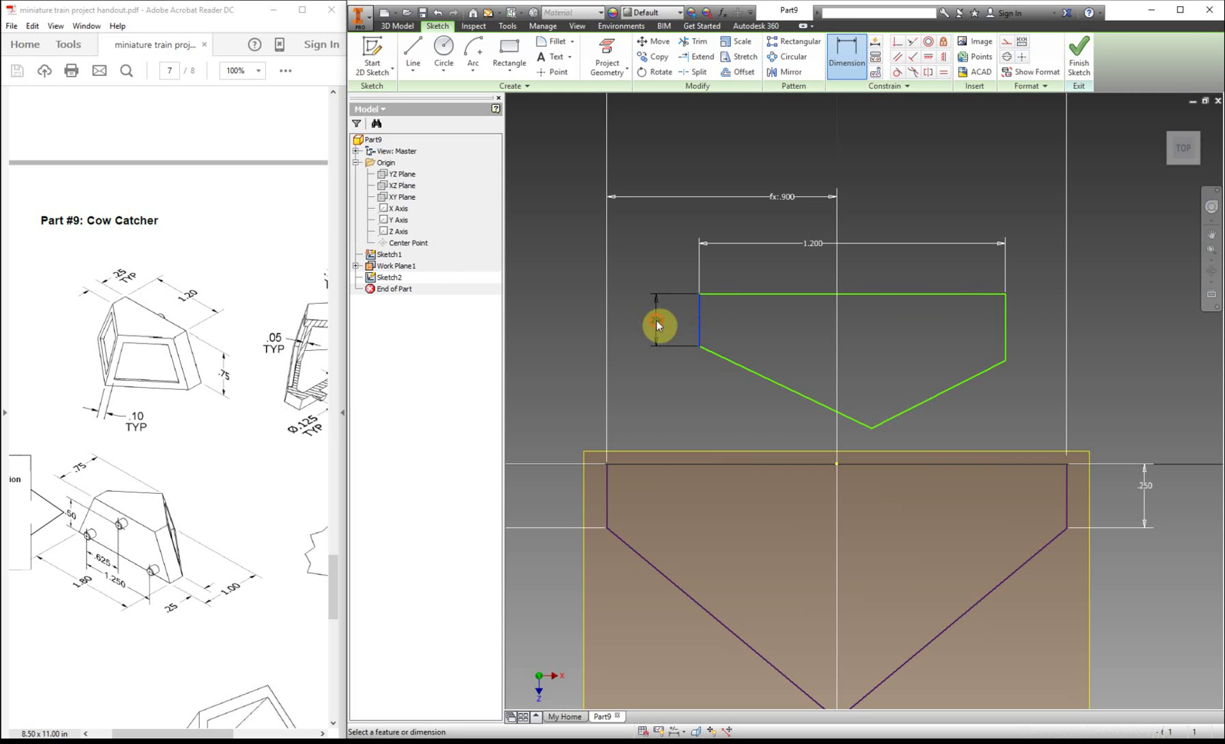
pyautogui.click(658, 325)
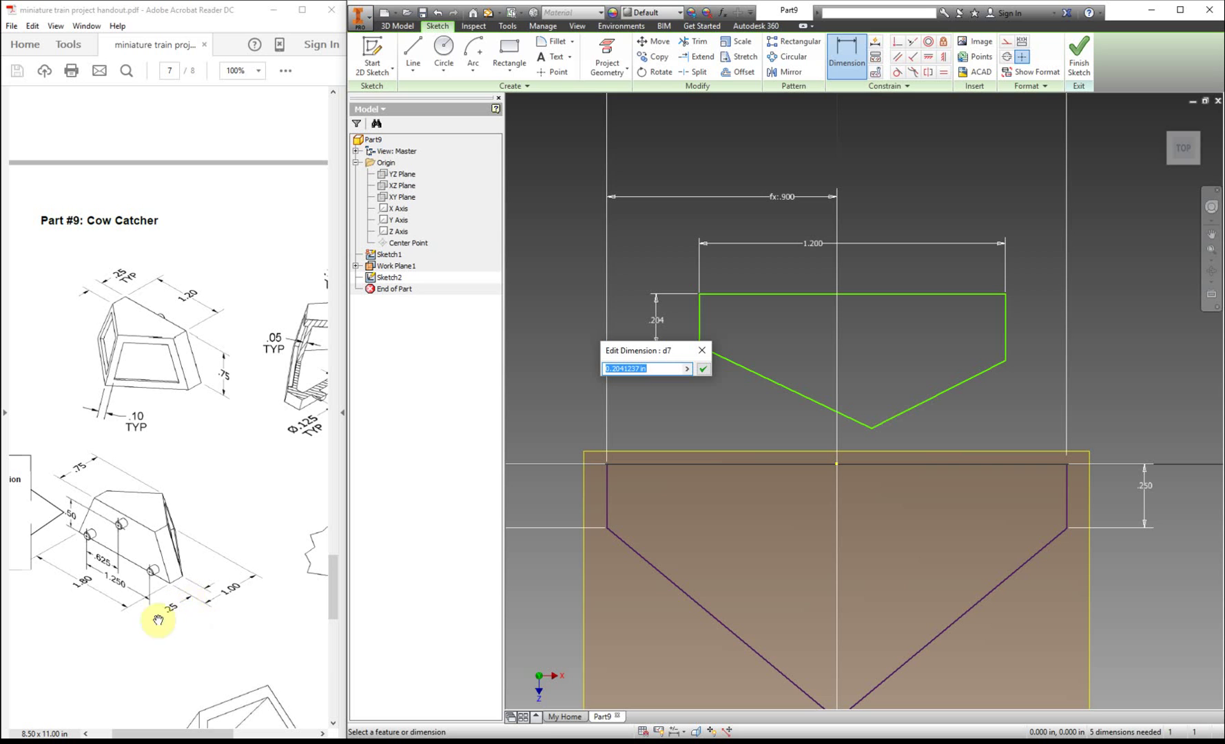
pyautogui.write('.250')
pyautogui.press('Return')
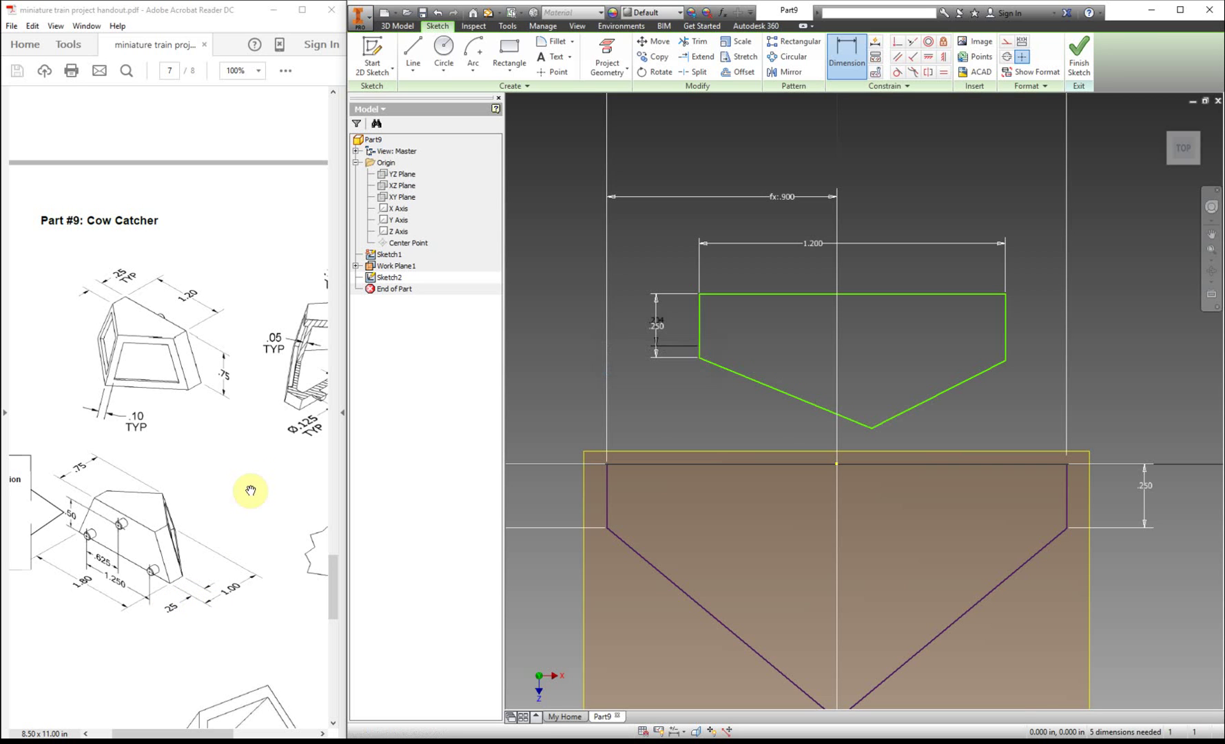
pyautogui.click(1007, 336)
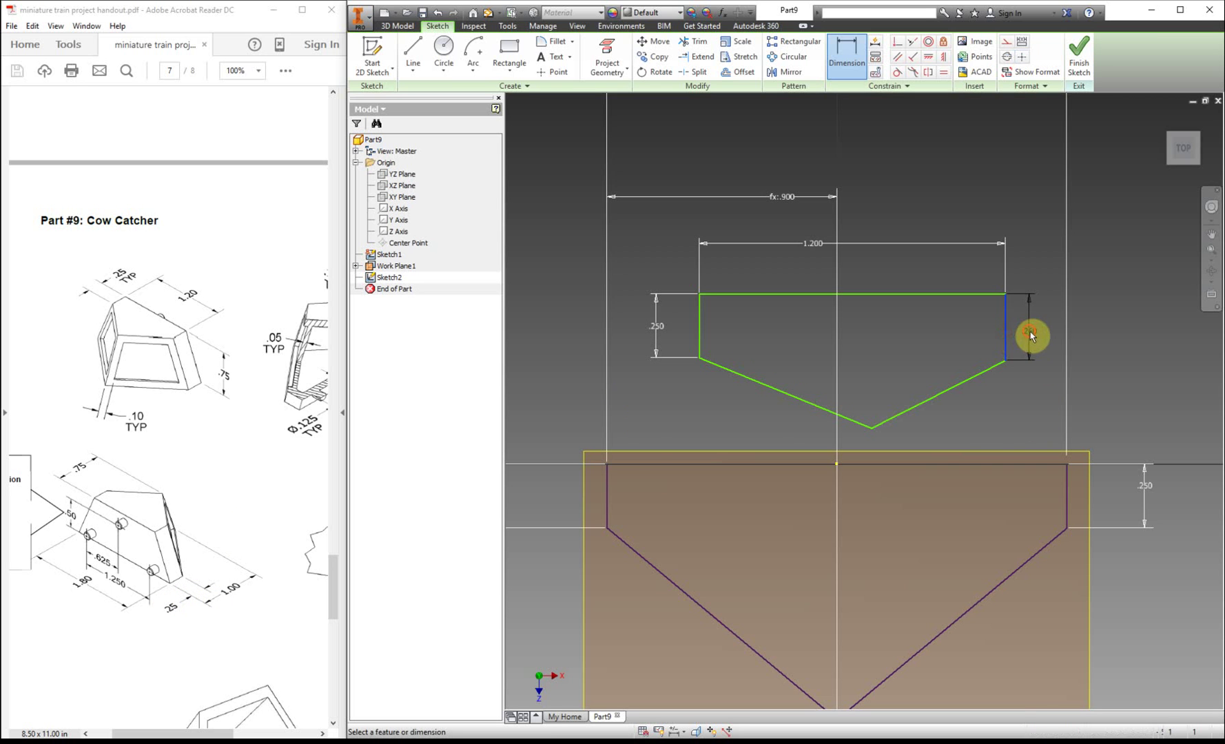
pyautogui.click(1031, 333)
pyautogui.write('.25')
pyautogui.press('Return')
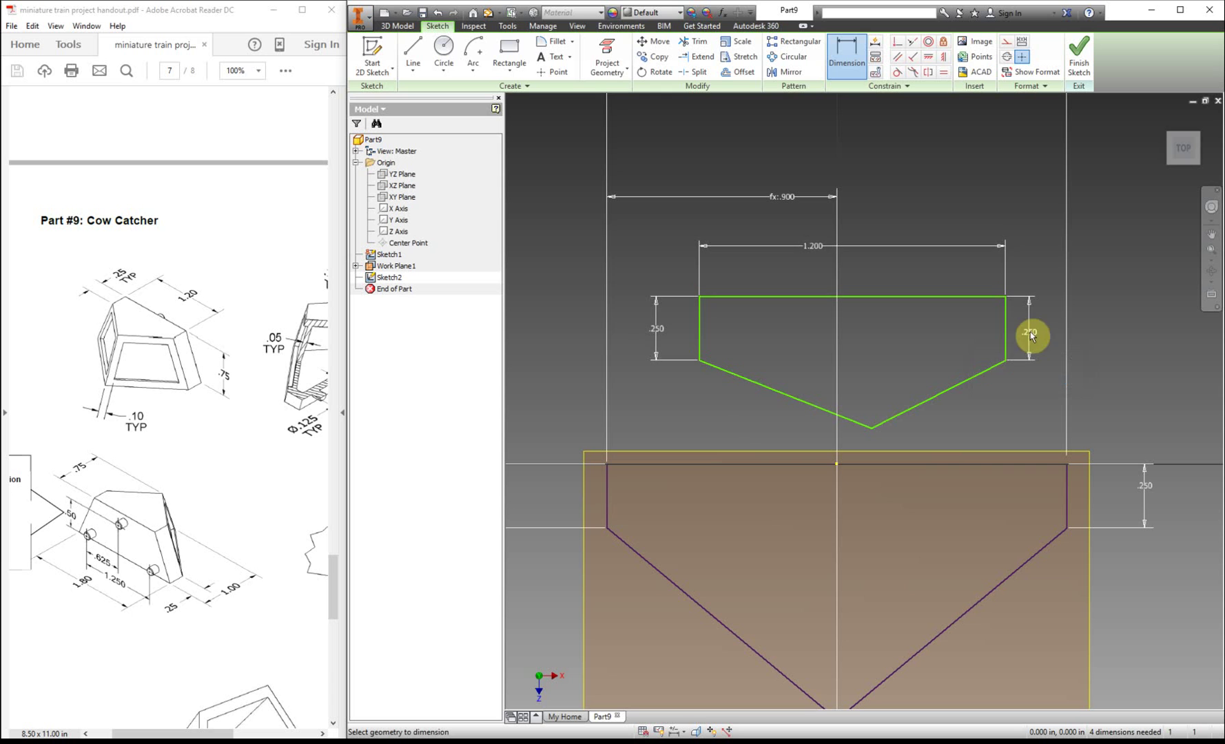
# Dimension the vertical distance from the smaller outline's upper left corner to its lower point to .75 in
pyautogui.click(699, 297)
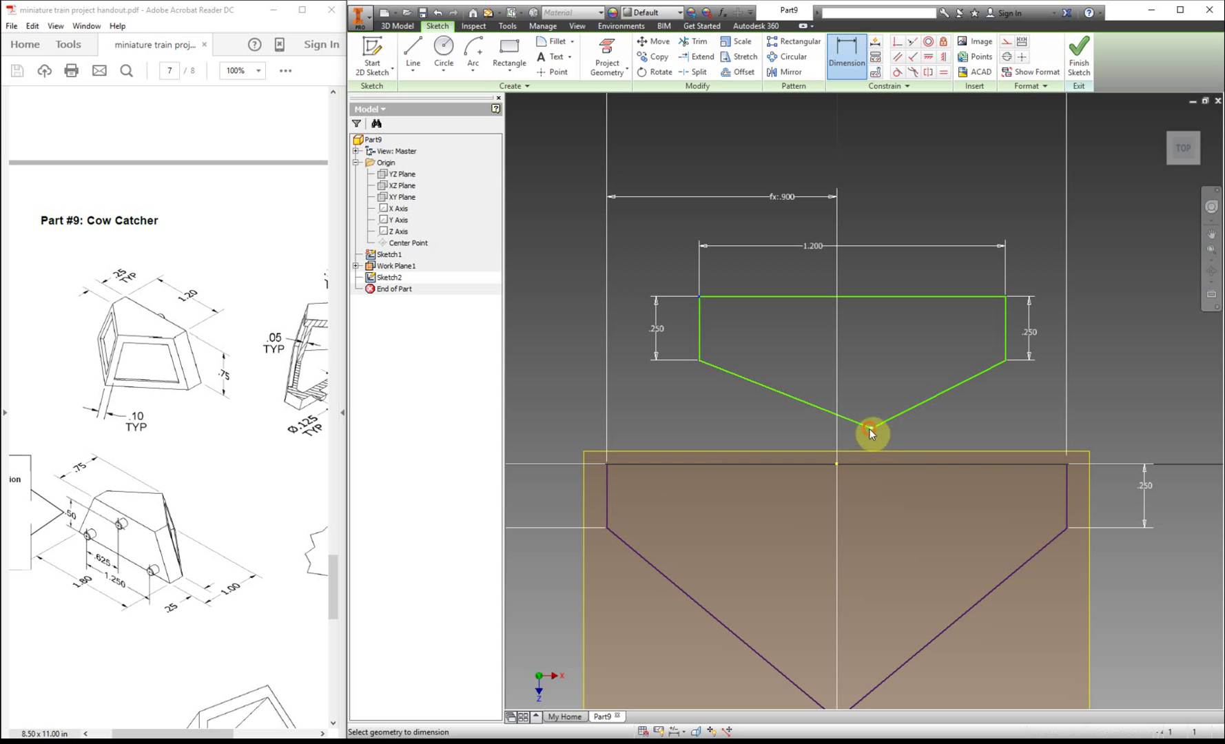
pyautogui.click(869, 429)
pyautogui.click(625, 359)
pyautogui.write('.75')
pyautogui.press('Return')
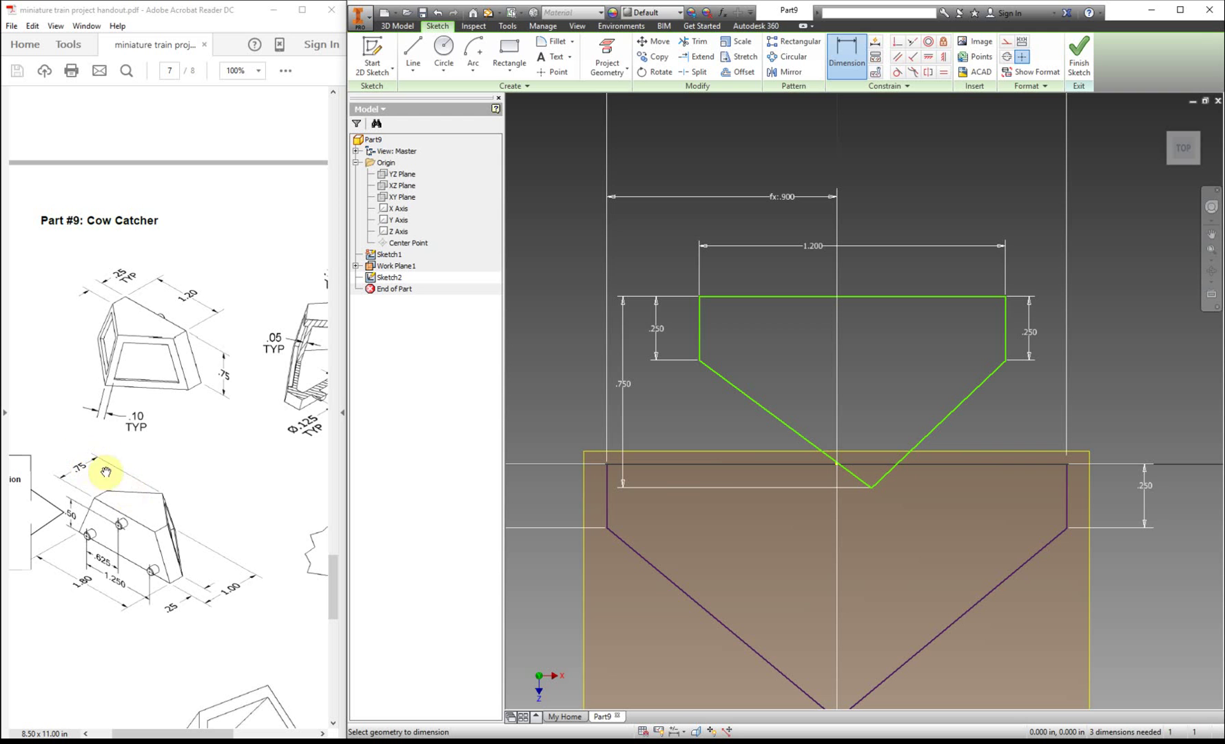
# Check the handout views, and dimension the horizontal distance from the smaller outline's lower point to its upper left corner as d6/2
pyautogui.moveTo(219, 538)
pyautogui.mouseDown()
pyautogui.moveTo(74, 424)
pyautogui.moveTo(33, 428)
pyautogui.mouseUp()
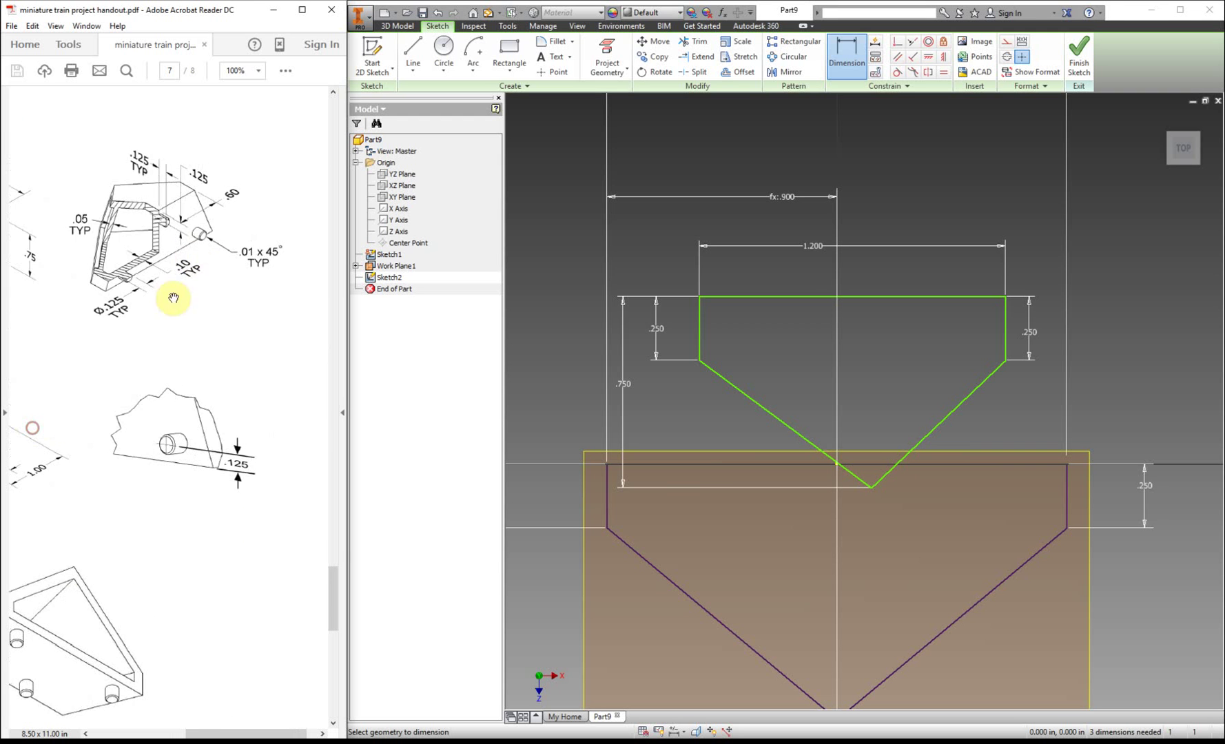
pyautogui.moveTo(82, 516); pyautogui.dragTo(322, 597)
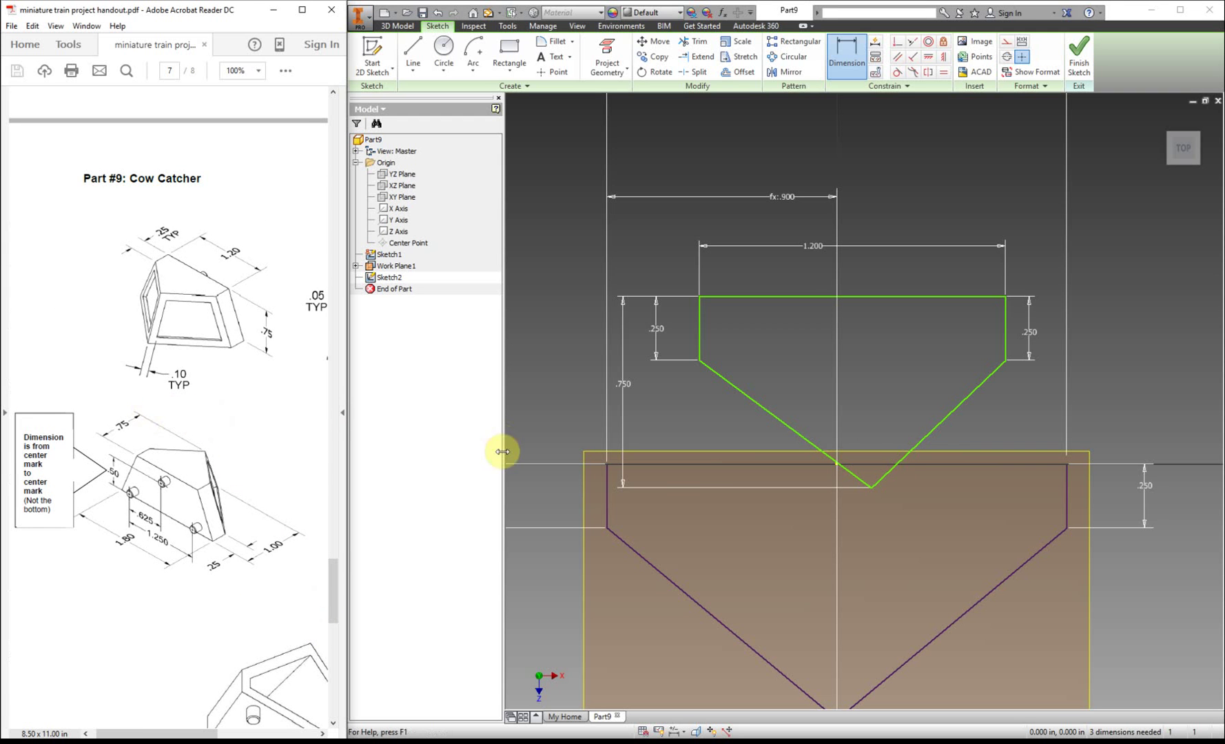
pyautogui.click(871, 487)
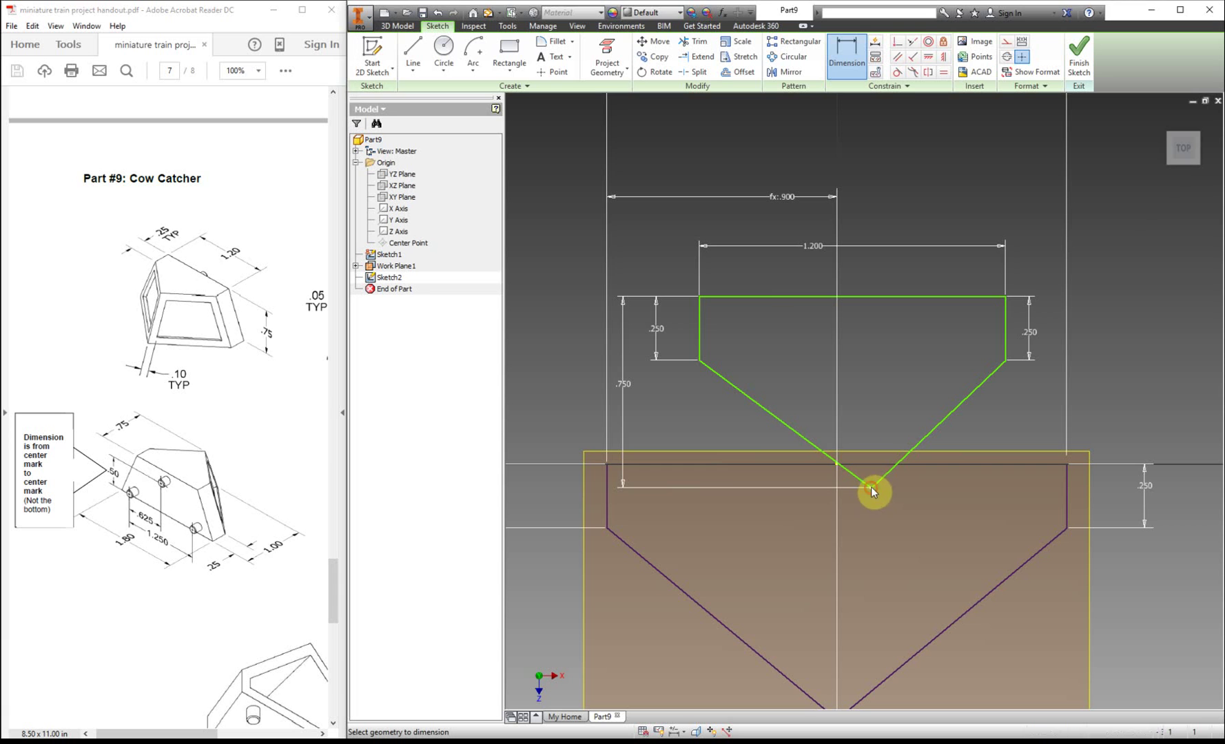
pyautogui.click(701, 296)
pyautogui.click(742, 278)
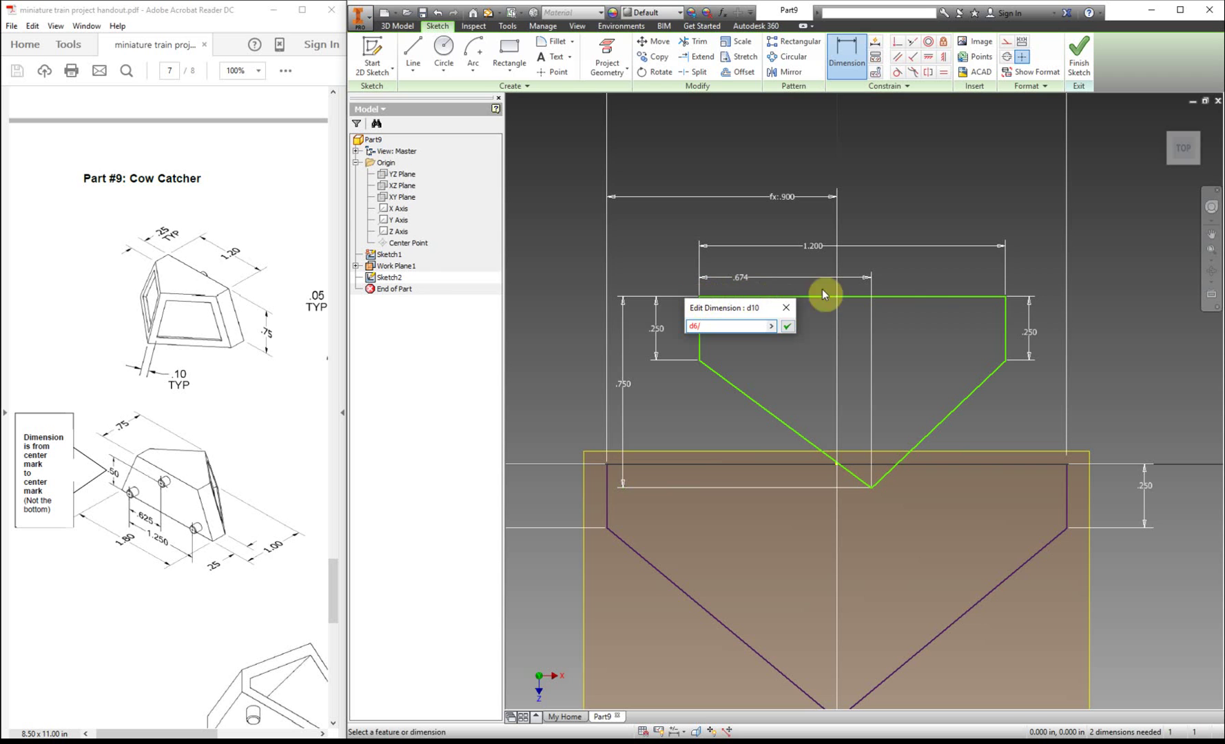
pyautogui.write('d6/2')
pyautogui.press('Return')
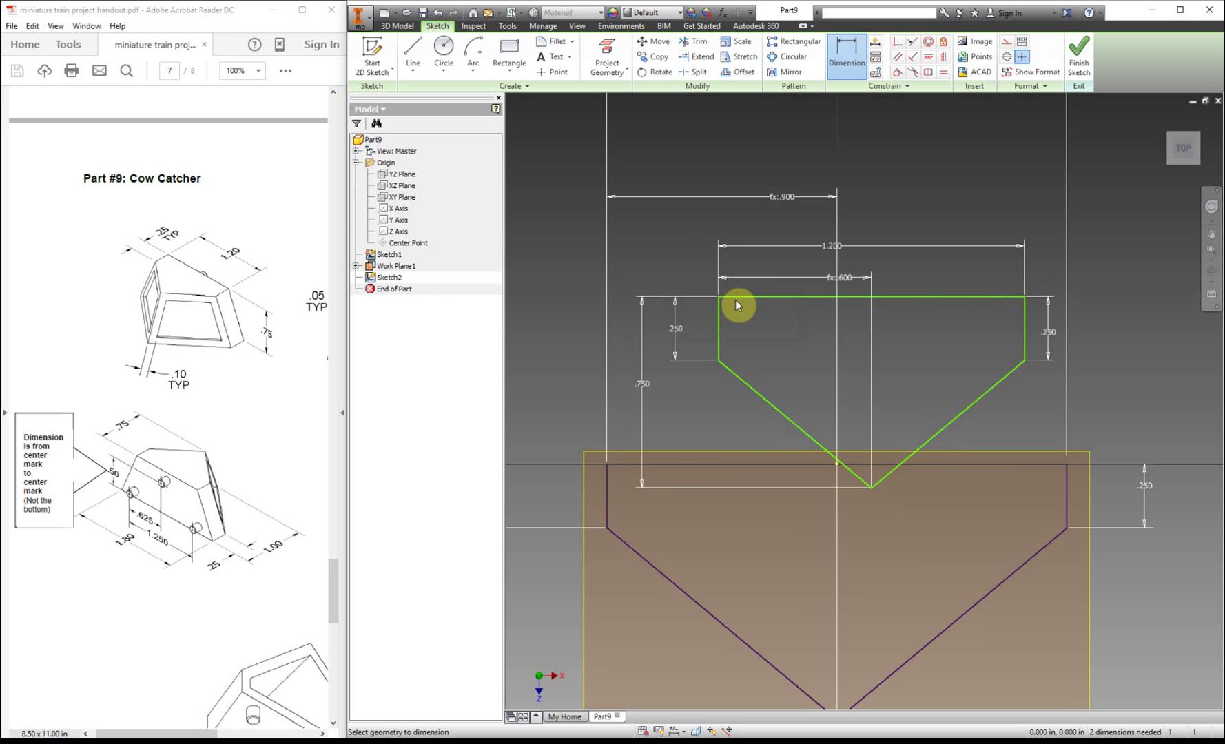
# Make the midpoint of the smaller outline's top edge coincident with the projected origin and finish the sketch
pyautogui.click(895, 41)
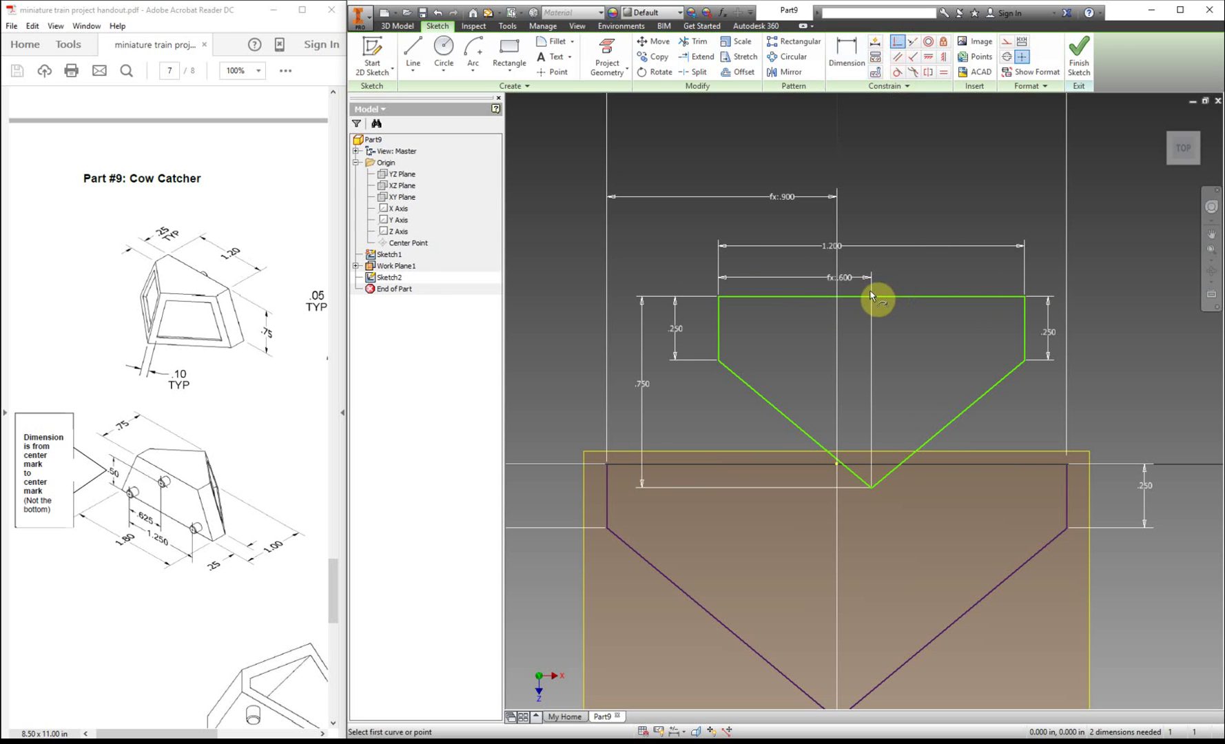
pyautogui.click(872, 297)
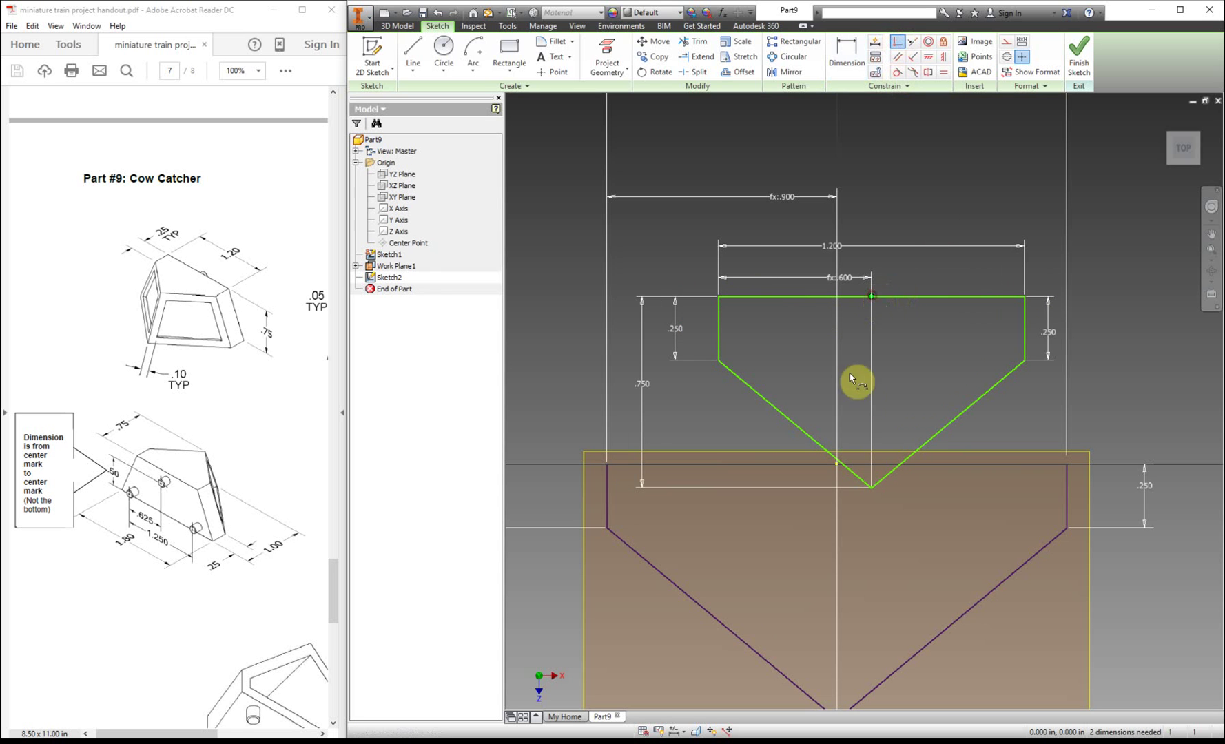
pyautogui.click(837, 469)
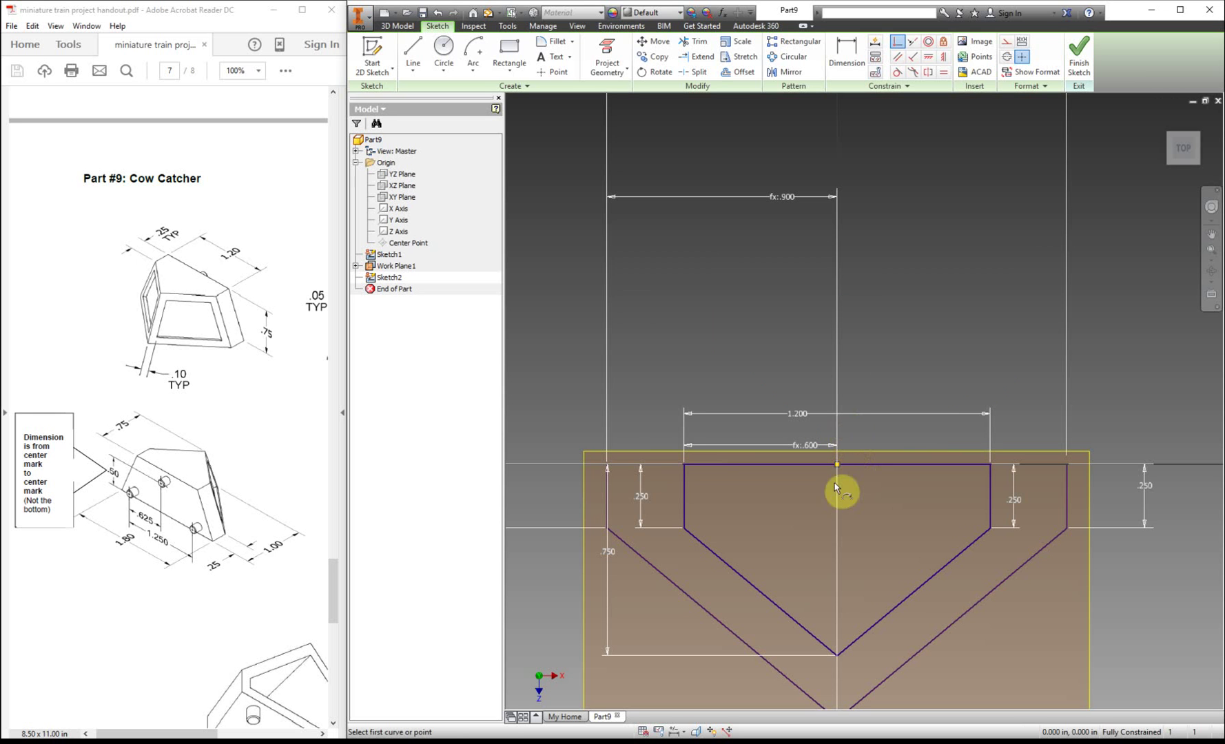
pyautogui.rightClick(878, 297)
pyautogui.click(919, 297)
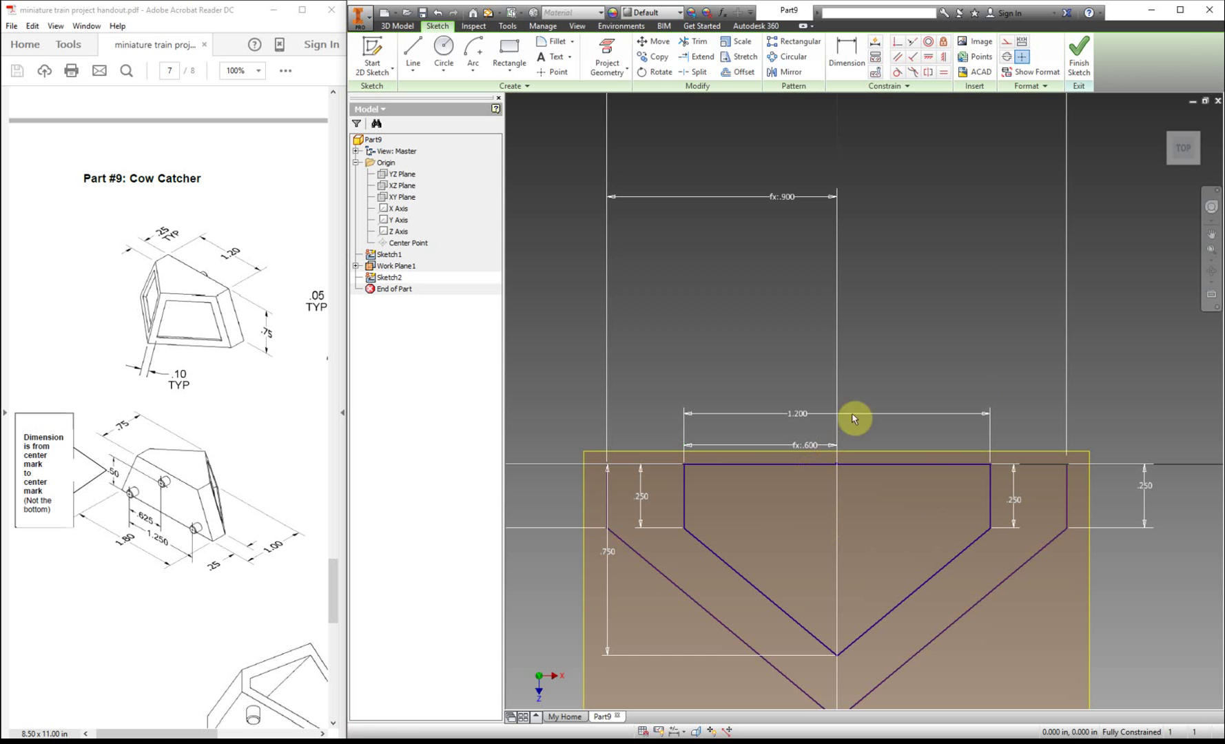
pyautogui.click(1080, 60)
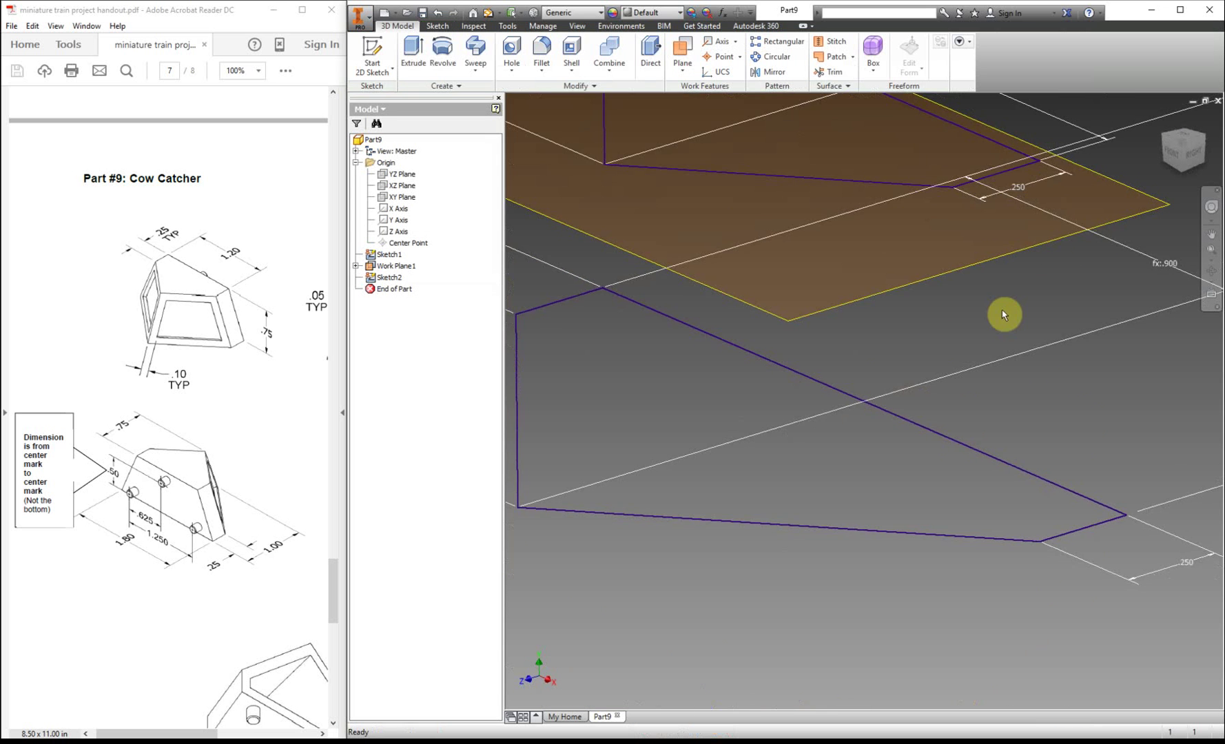
# Loft a solid between the base sketch (Sketch1) and the smaller offset sketch (Sketch2), and hide the work plane
pyautogui.scroll(-4, 971, 257)
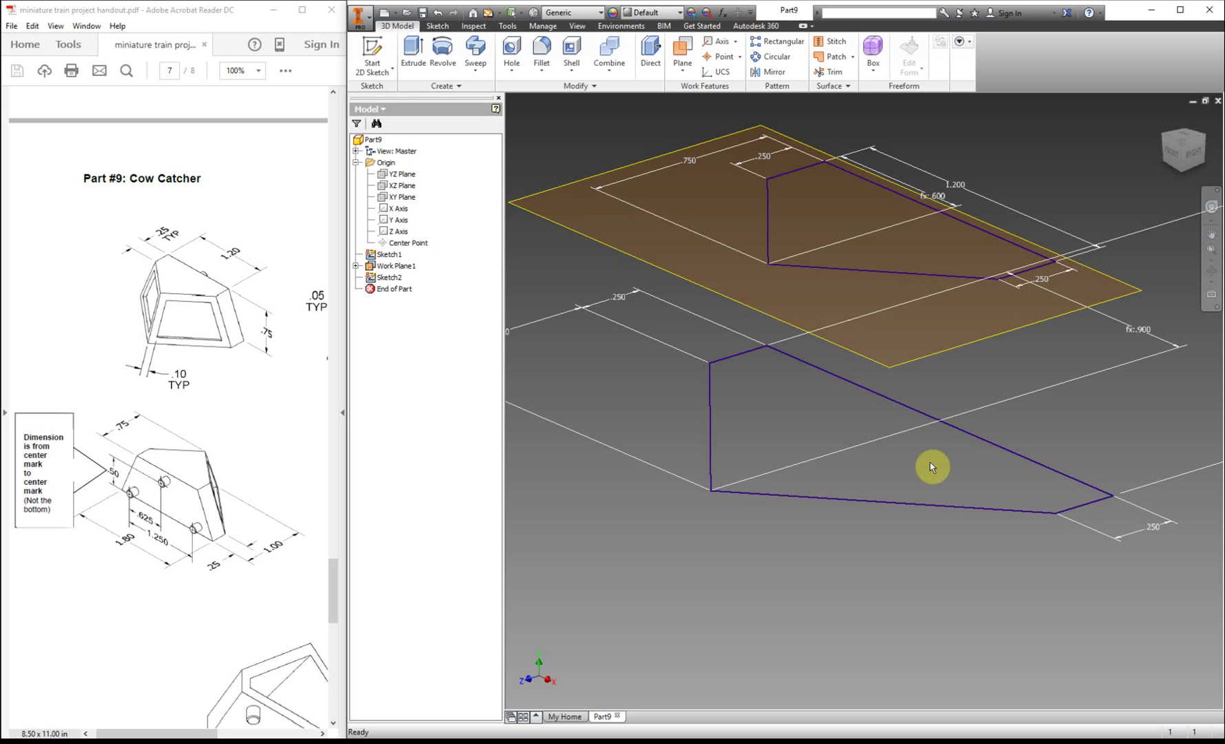
pyautogui.click(478, 73)
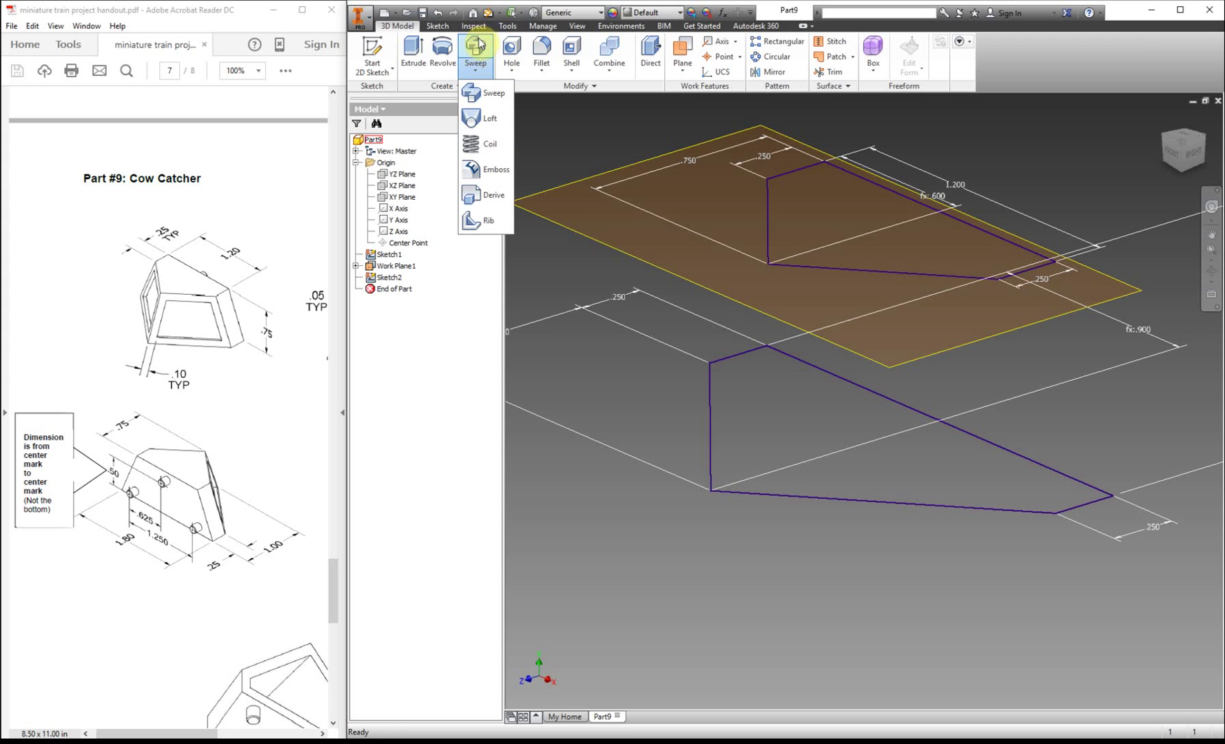
pyautogui.click(487, 118)
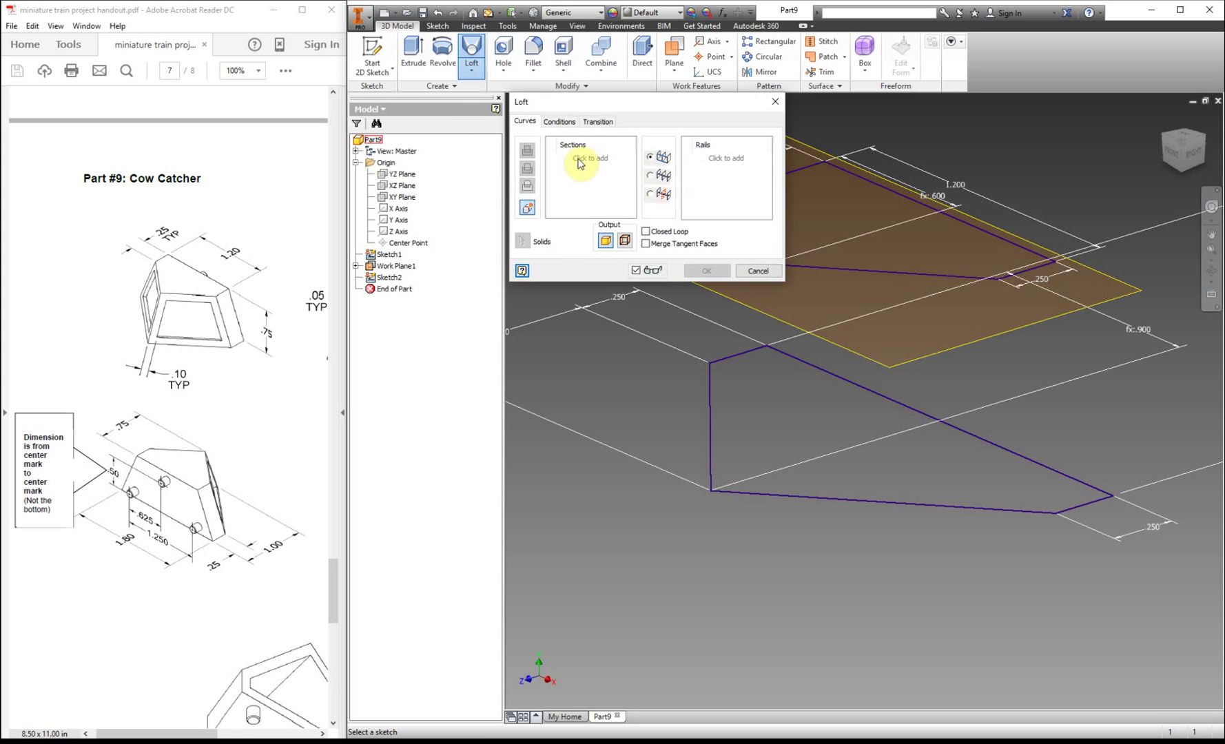
pyautogui.click(380, 255)
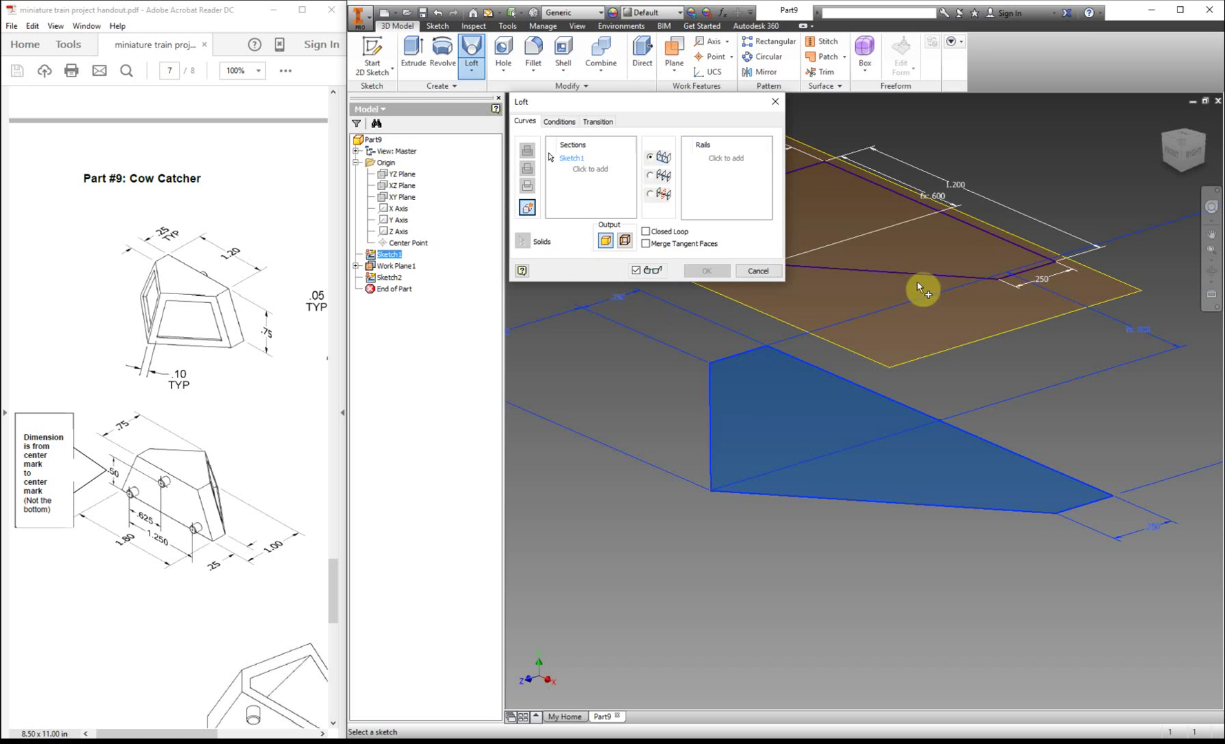
pyautogui.click(596, 170)
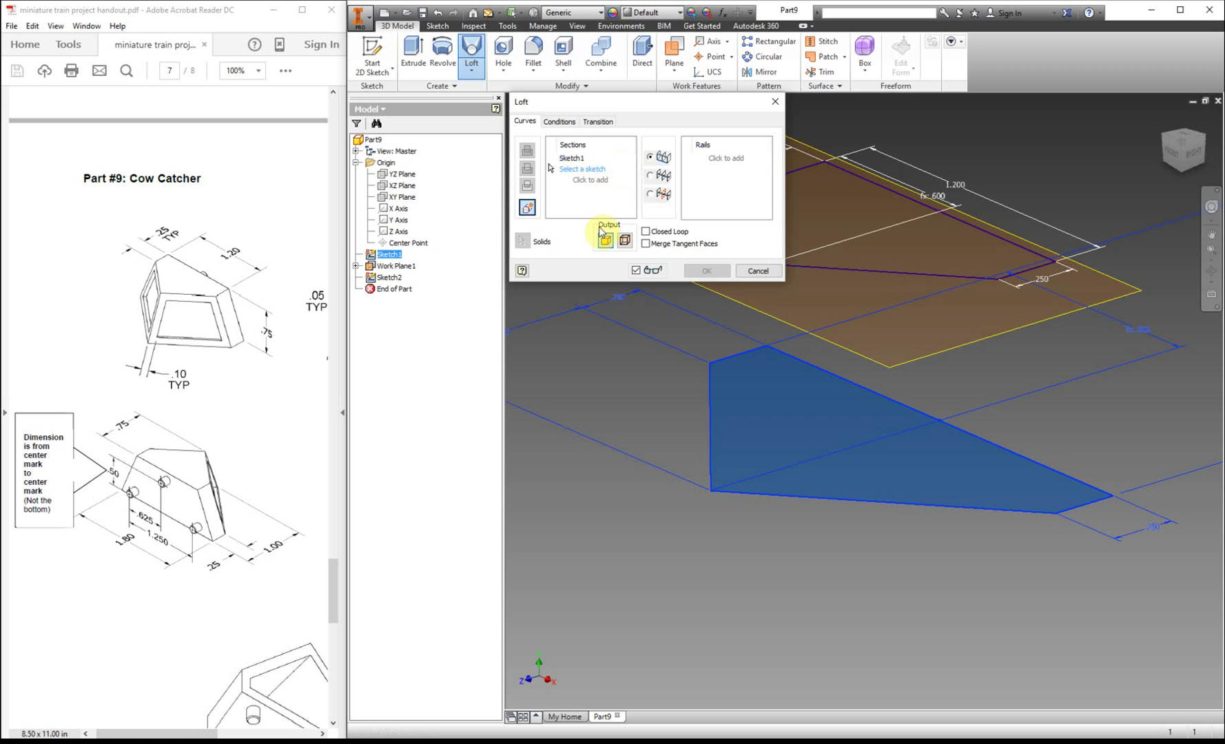
pyautogui.click(837, 271)
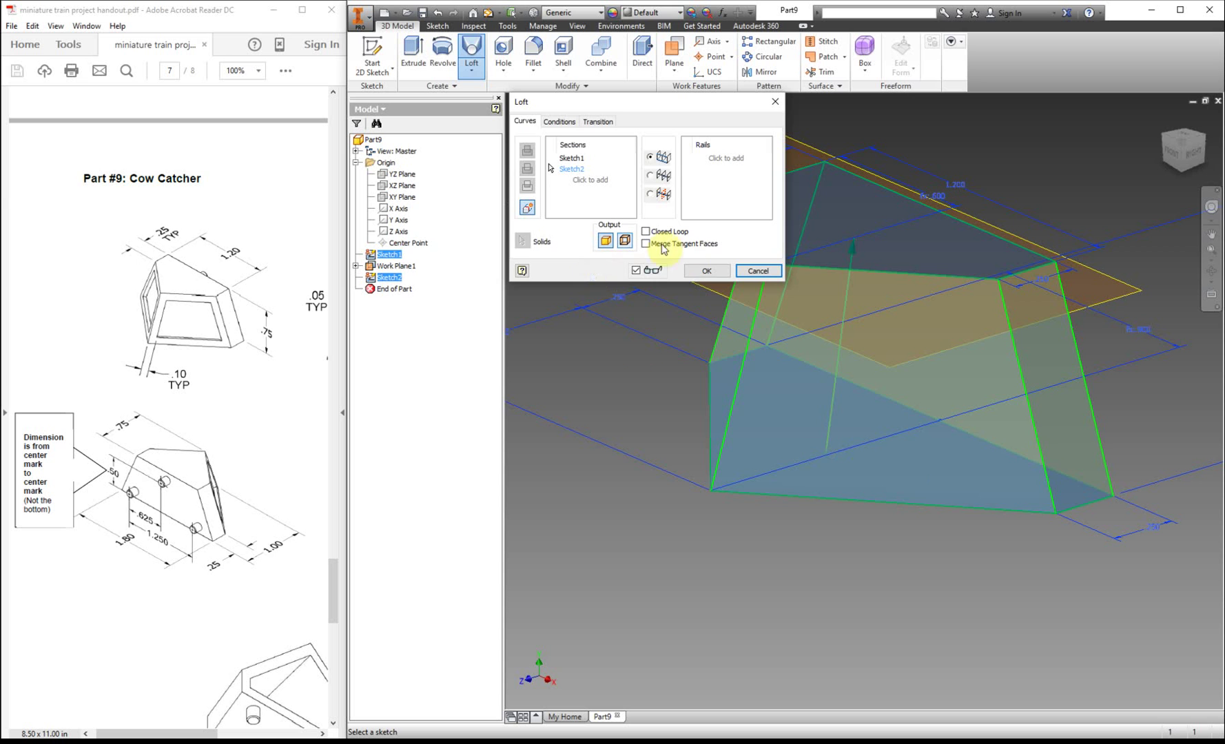
pyautogui.click(708, 272)
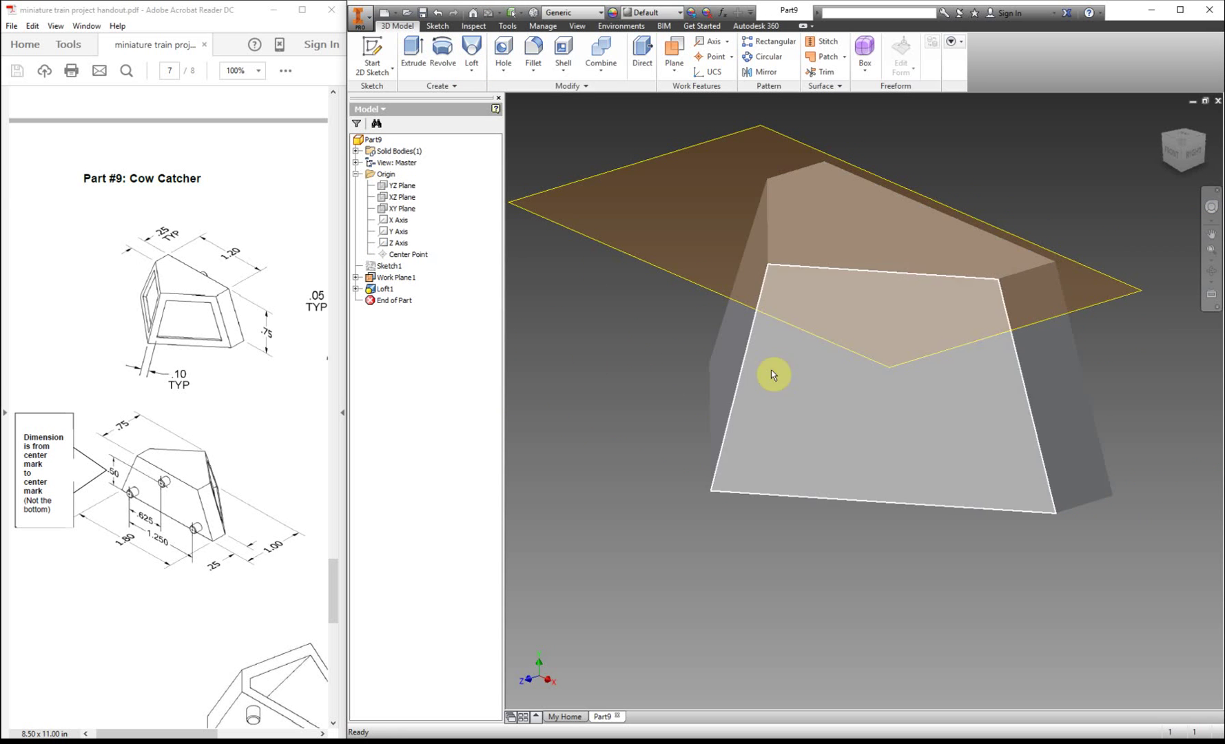
pyautogui.rightClick(372, 278)
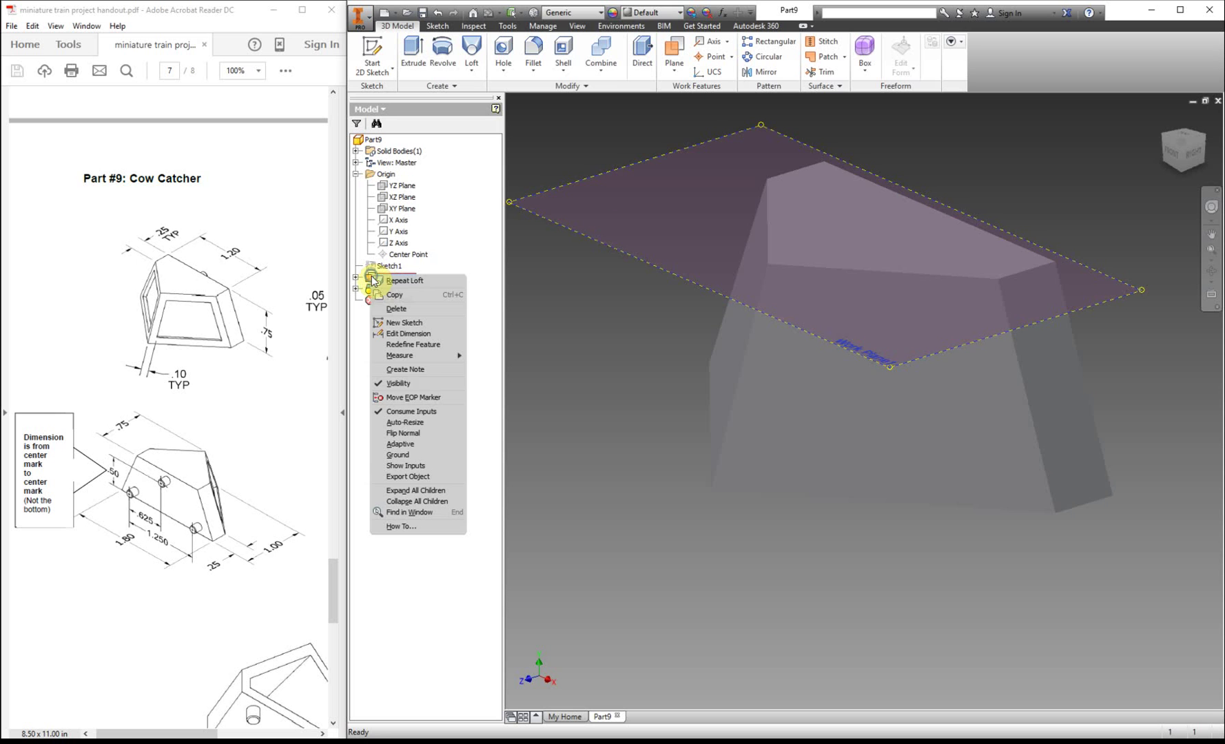
pyautogui.click(400, 386)
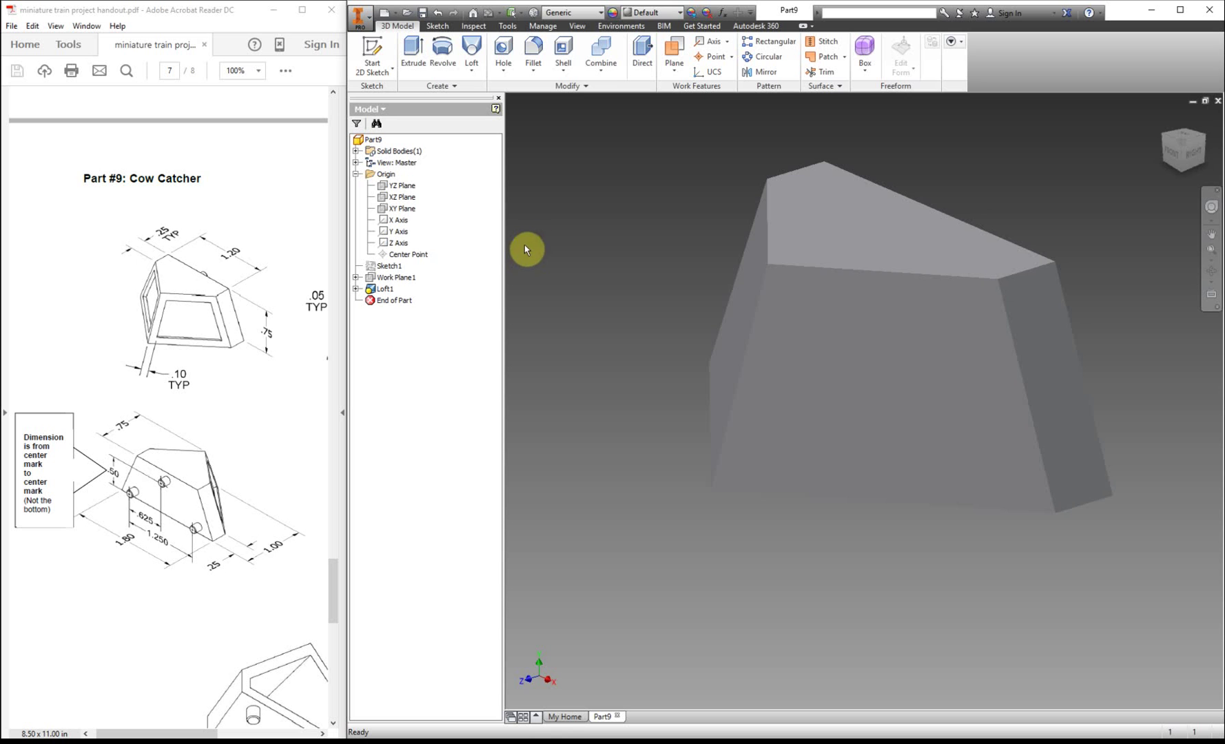
# Check the handout views, and shell the lofted body with a 0.1 in wall thickness, removing its bottom face
pyautogui.click(1180, 170)
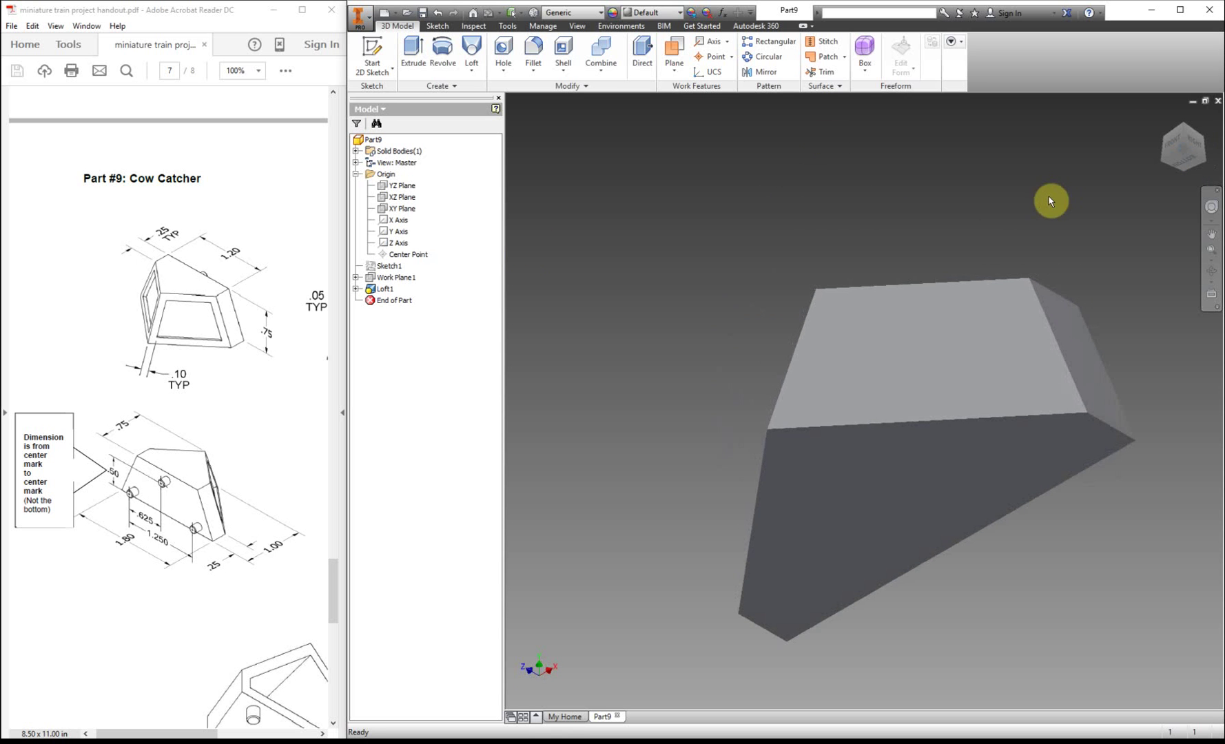
pyautogui.click(566, 53)
pyautogui.click(824, 321)
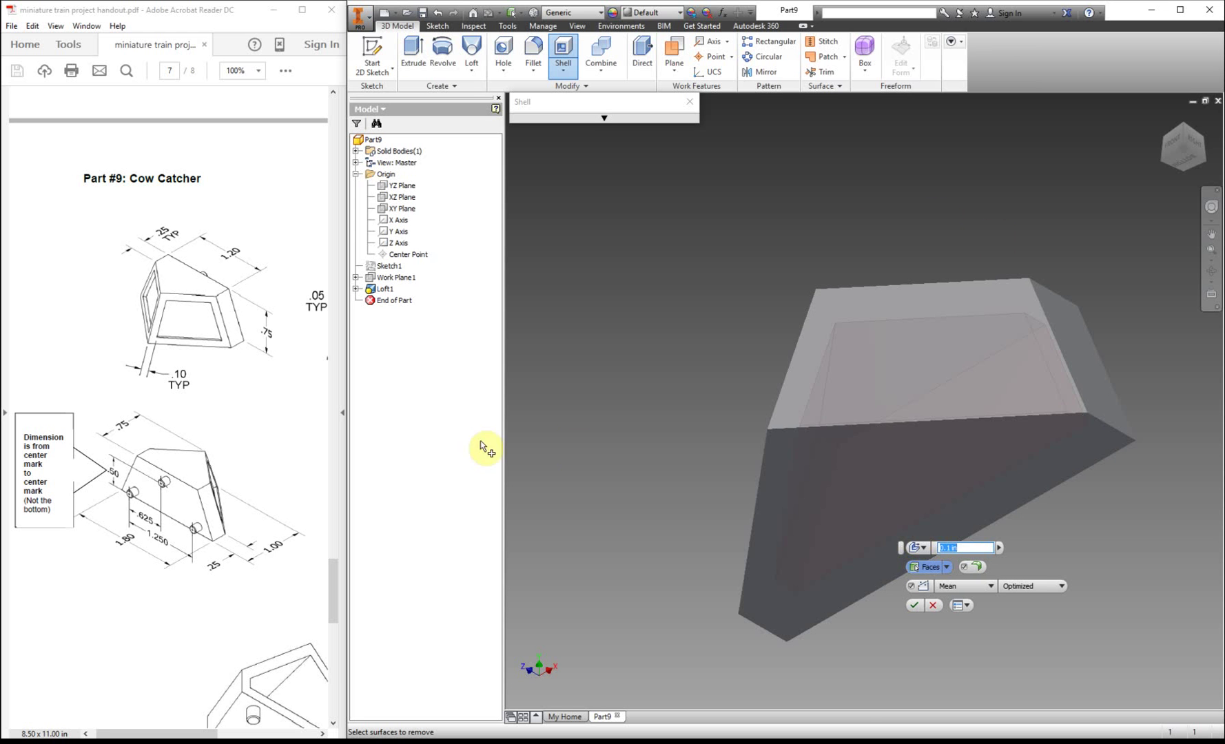
pyautogui.scroll(-5, 101, 240)
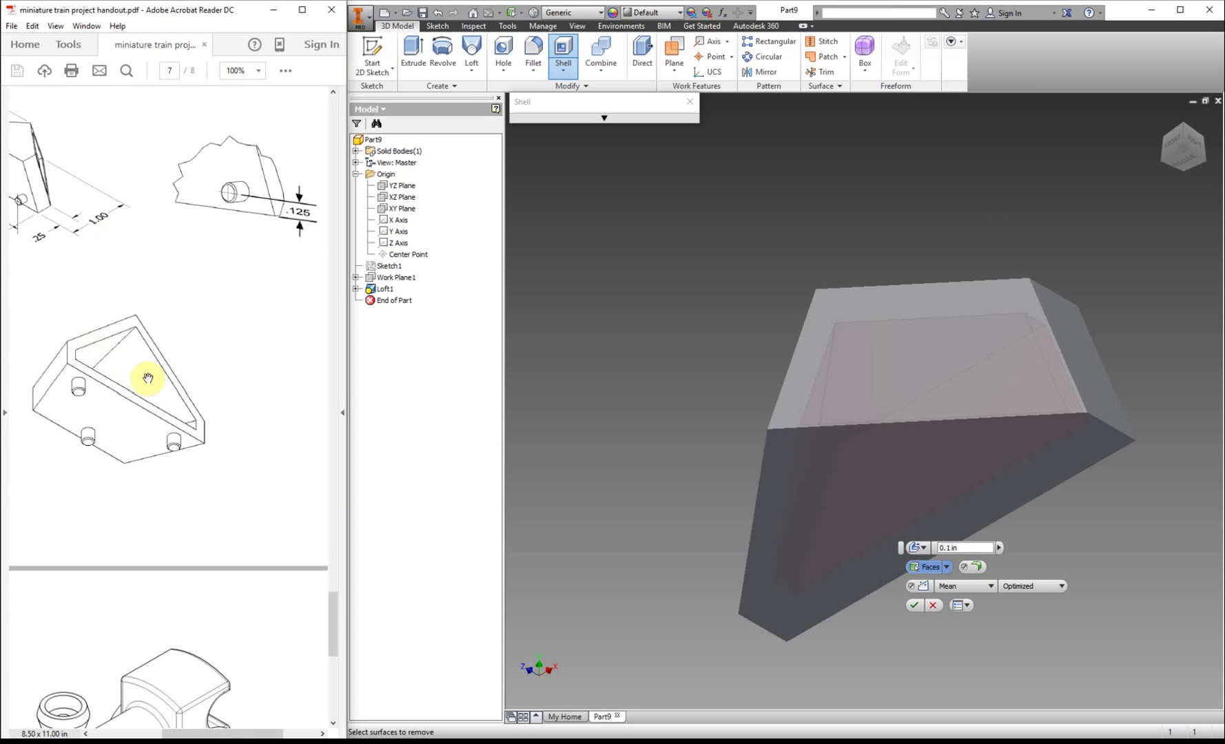
pyautogui.click(863, 513)
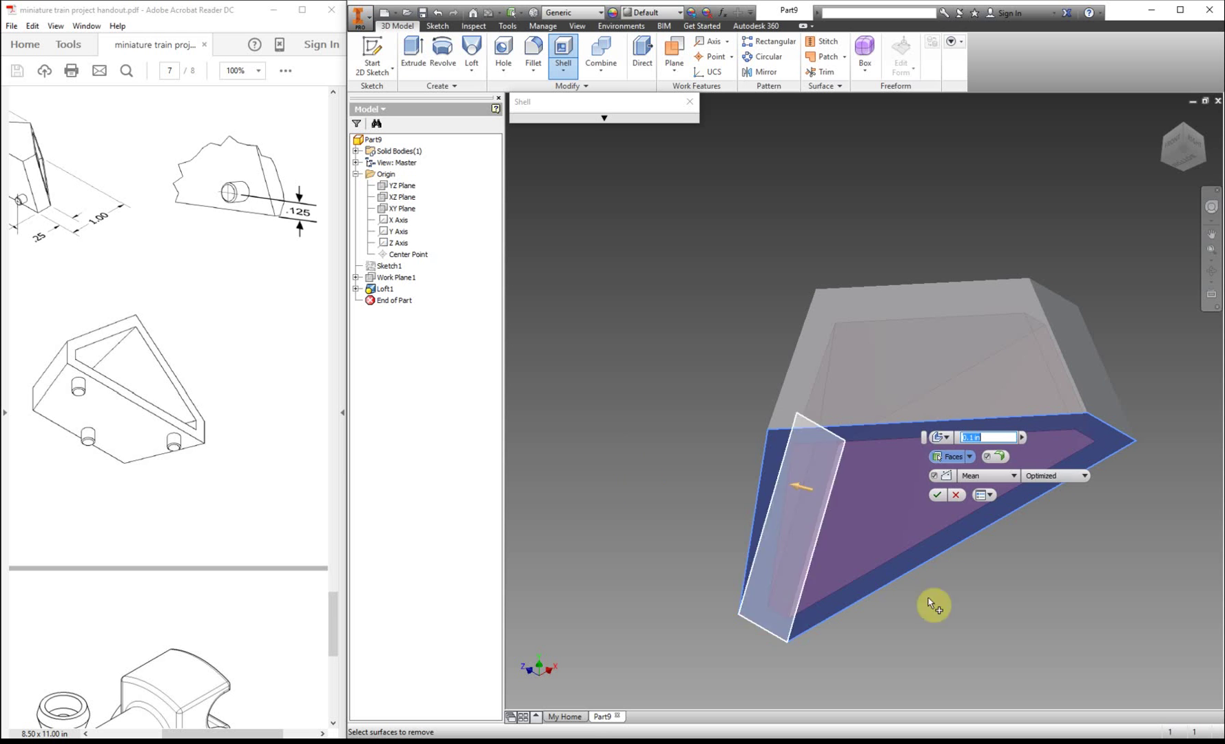
pyautogui.moveTo(167, 290)
pyautogui.mouseDown()
pyautogui.moveTo(249, 498)
pyautogui.moveTo(197, 544)
pyautogui.mouseUp()
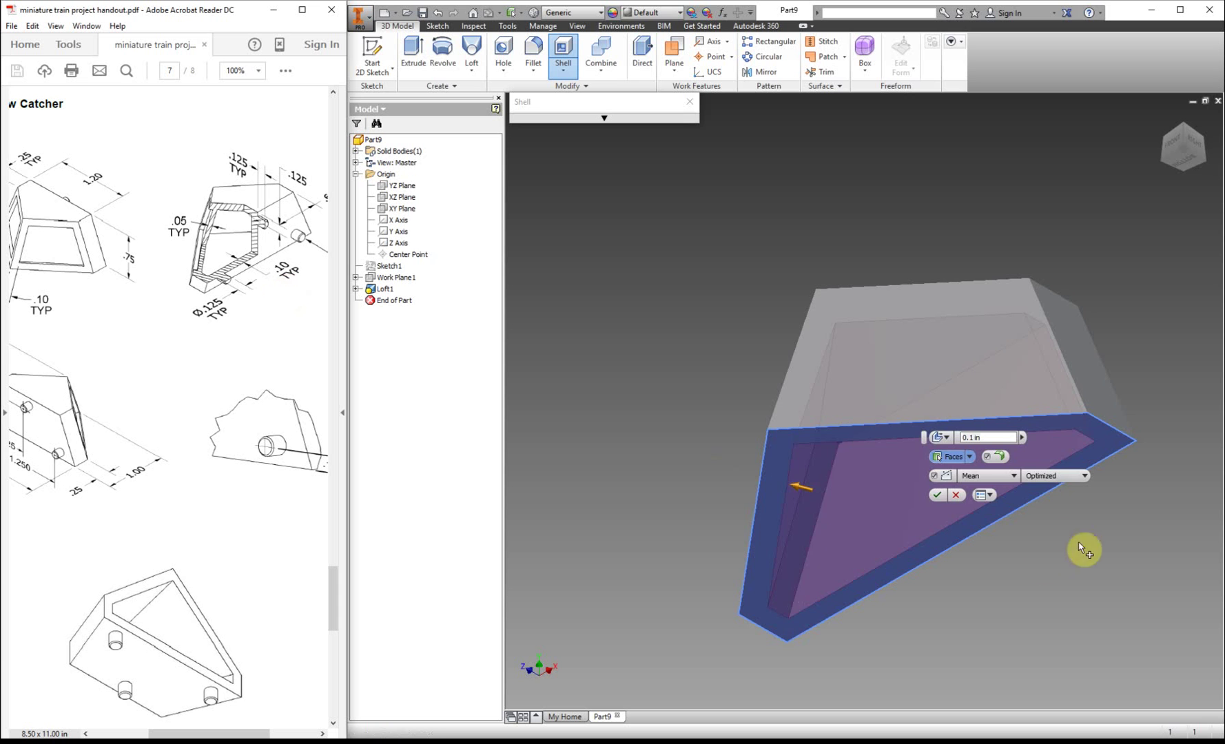
pyautogui.click(942, 545)
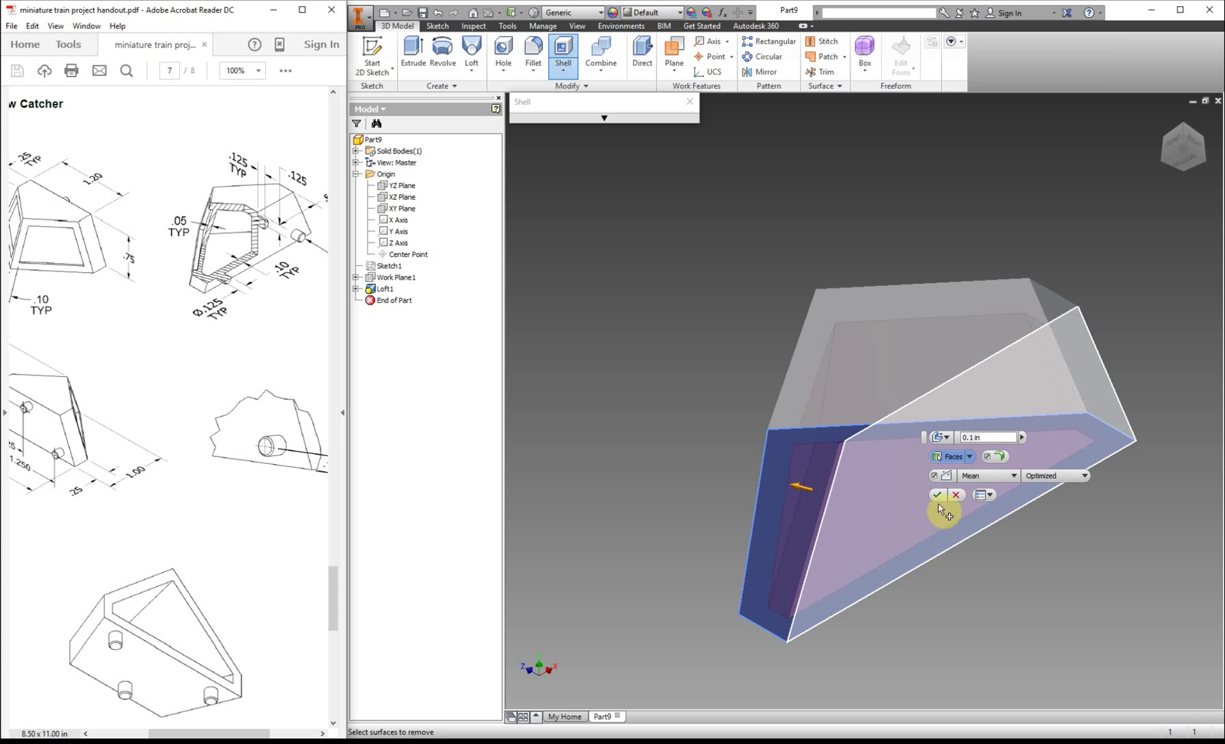
pyautogui.click(938, 496)
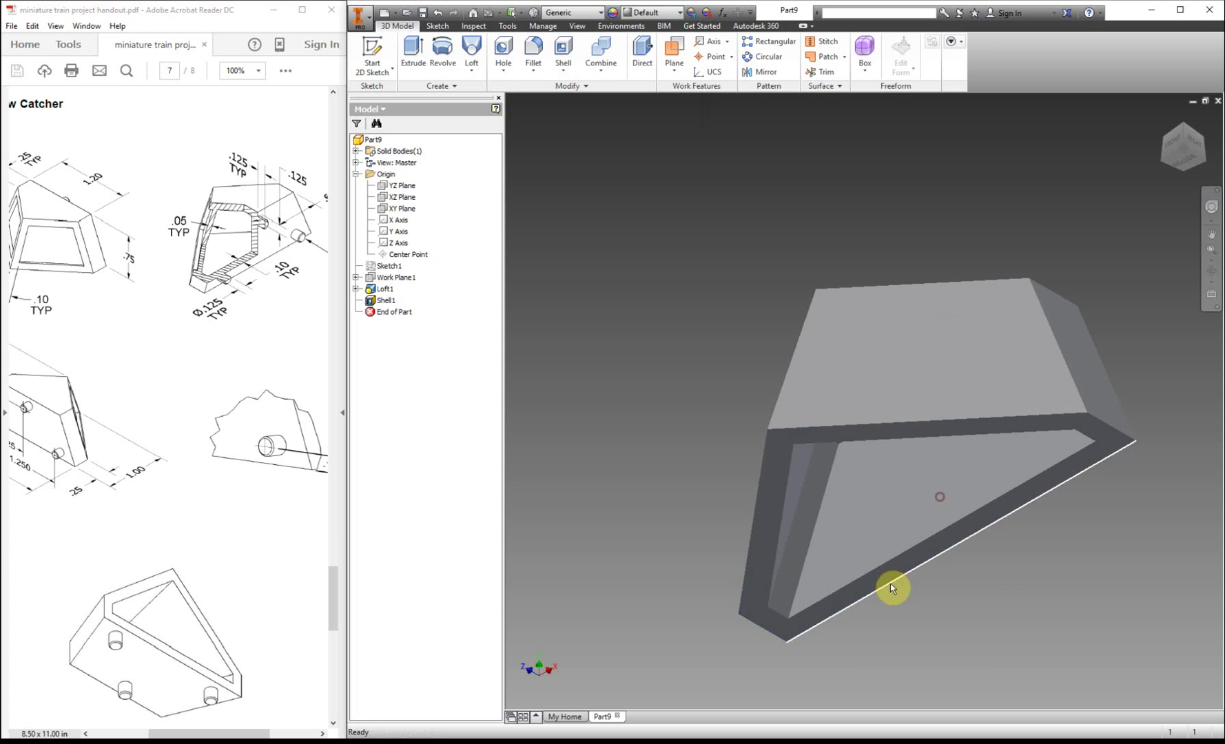
# Create a sketch on the slanted front face to the right of the centre edge and project the face's outline into it
pyautogui.click(1187, 126)
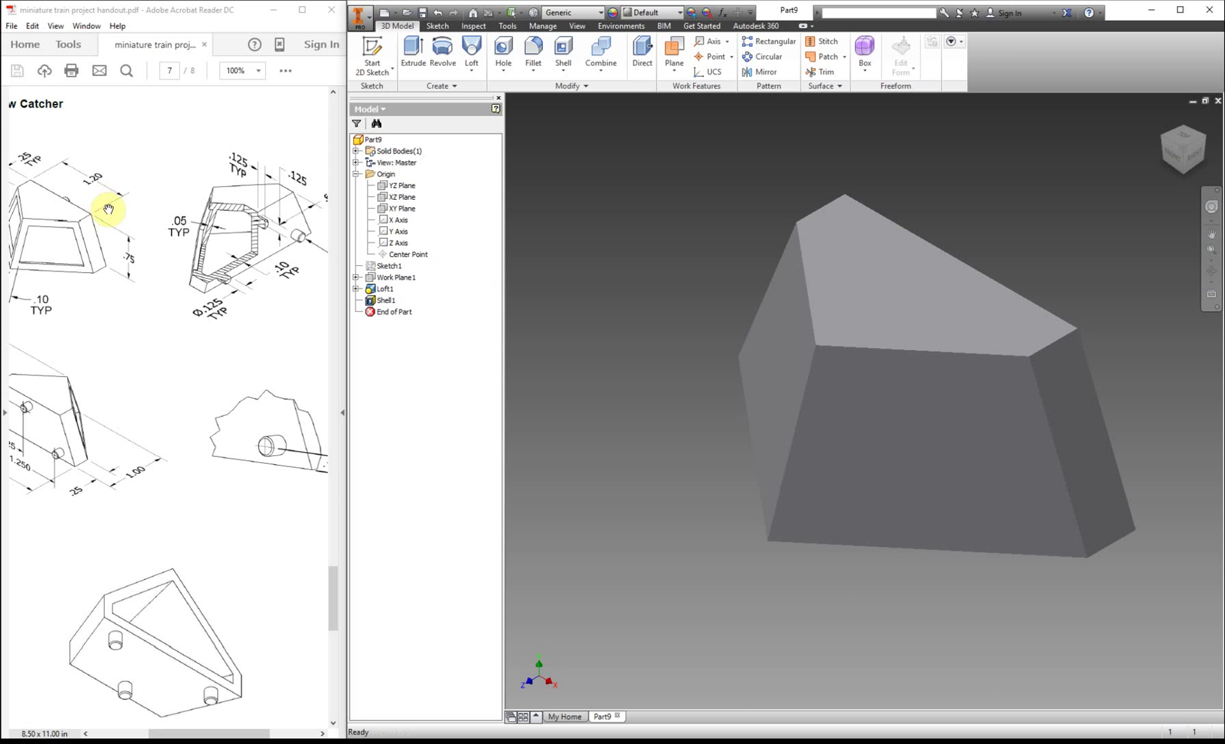
pyautogui.moveTo(88, 328); pyautogui.dragTo(218, 350)
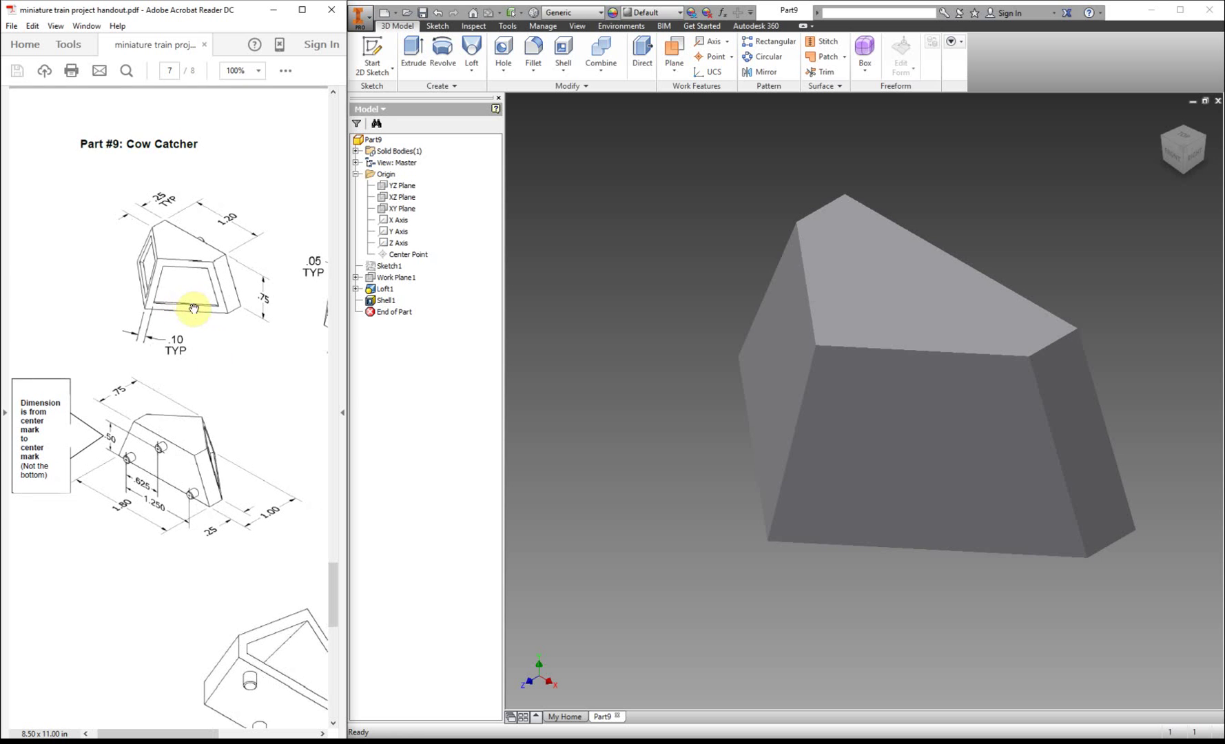
pyautogui.click(372, 55)
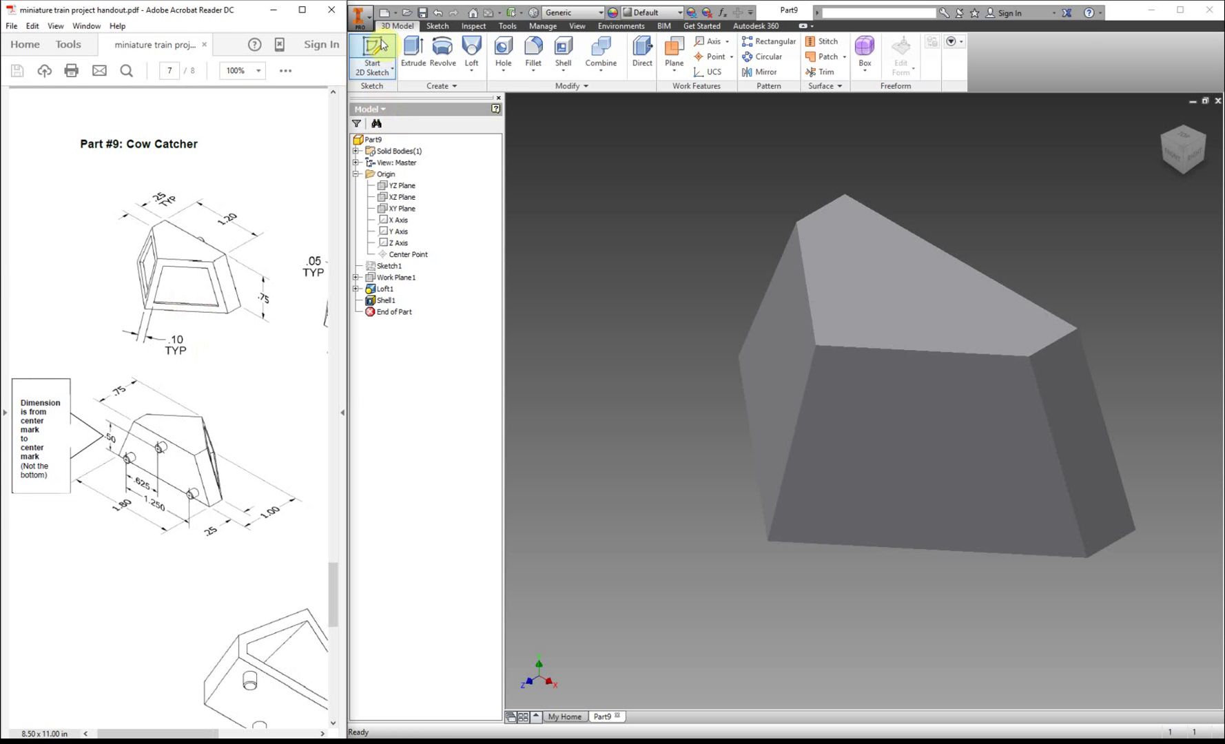
pyautogui.click(853, 396)
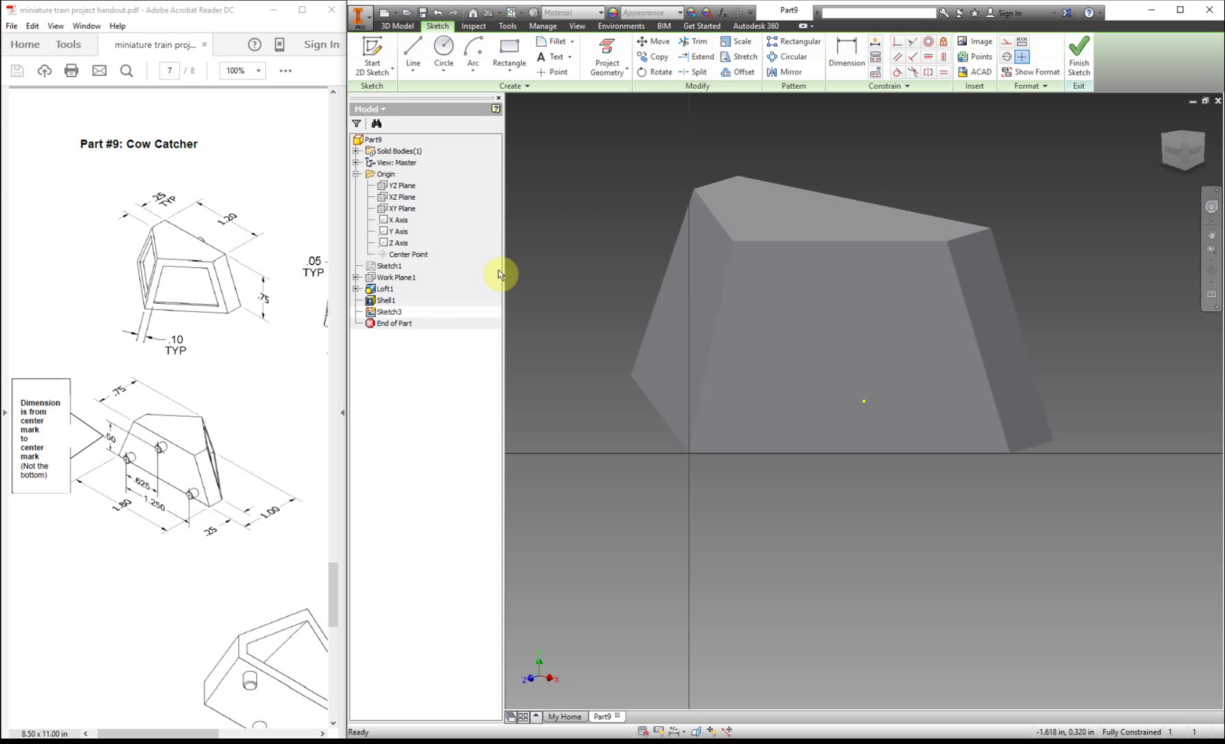
pyautogui.click(355, 289)
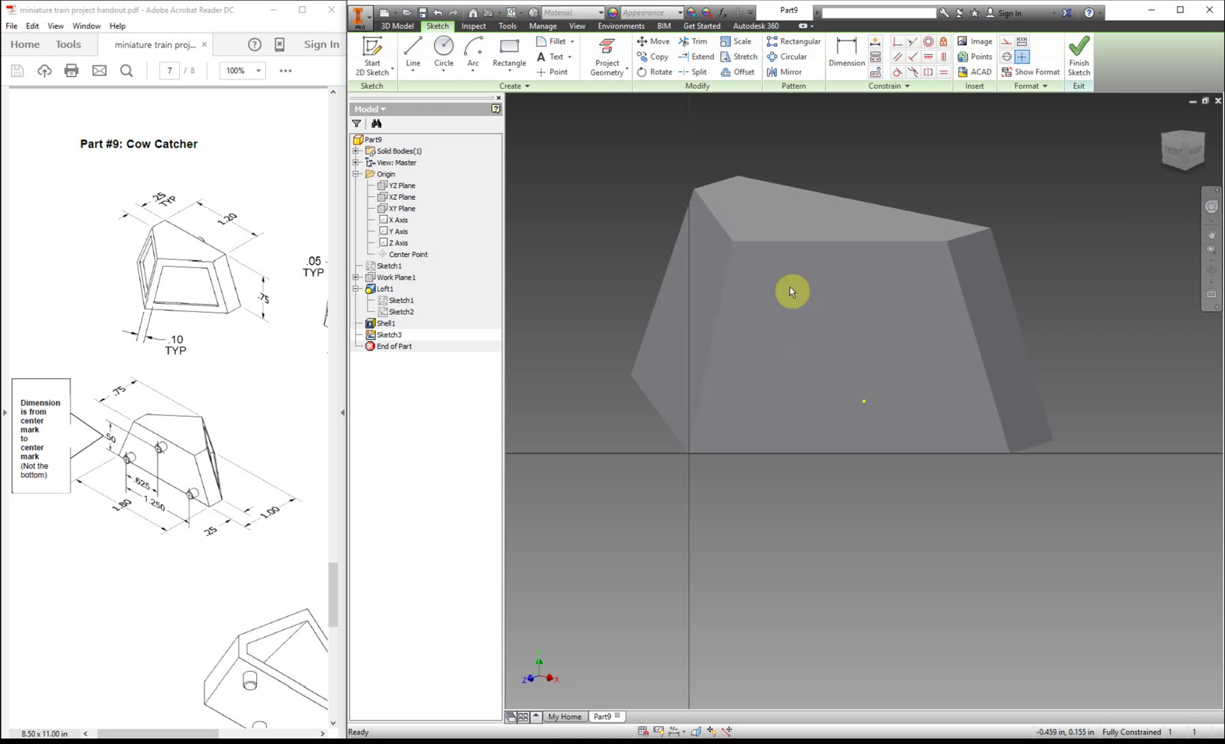
pyautogui.click(606, 55)
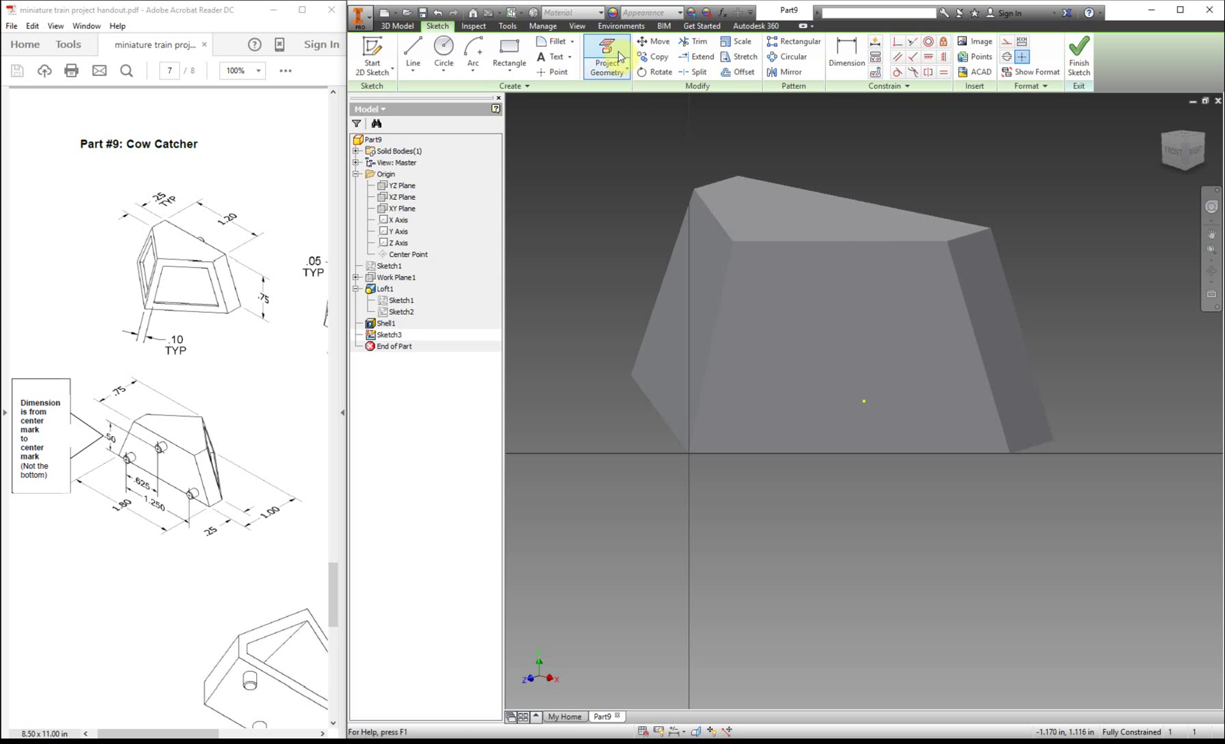
pyautogui.click(815, 271)
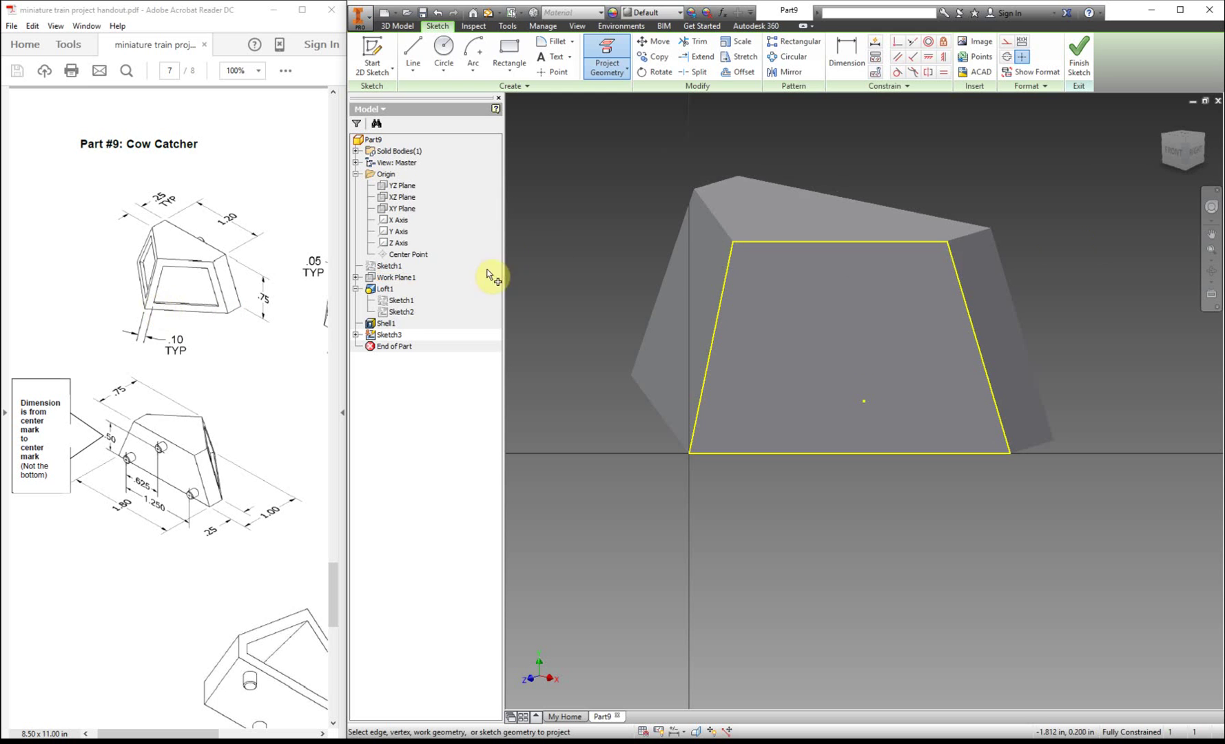
# Offset the projected face outline inward by .1 in and finish the sketch
pyautogui.click(734, 73)
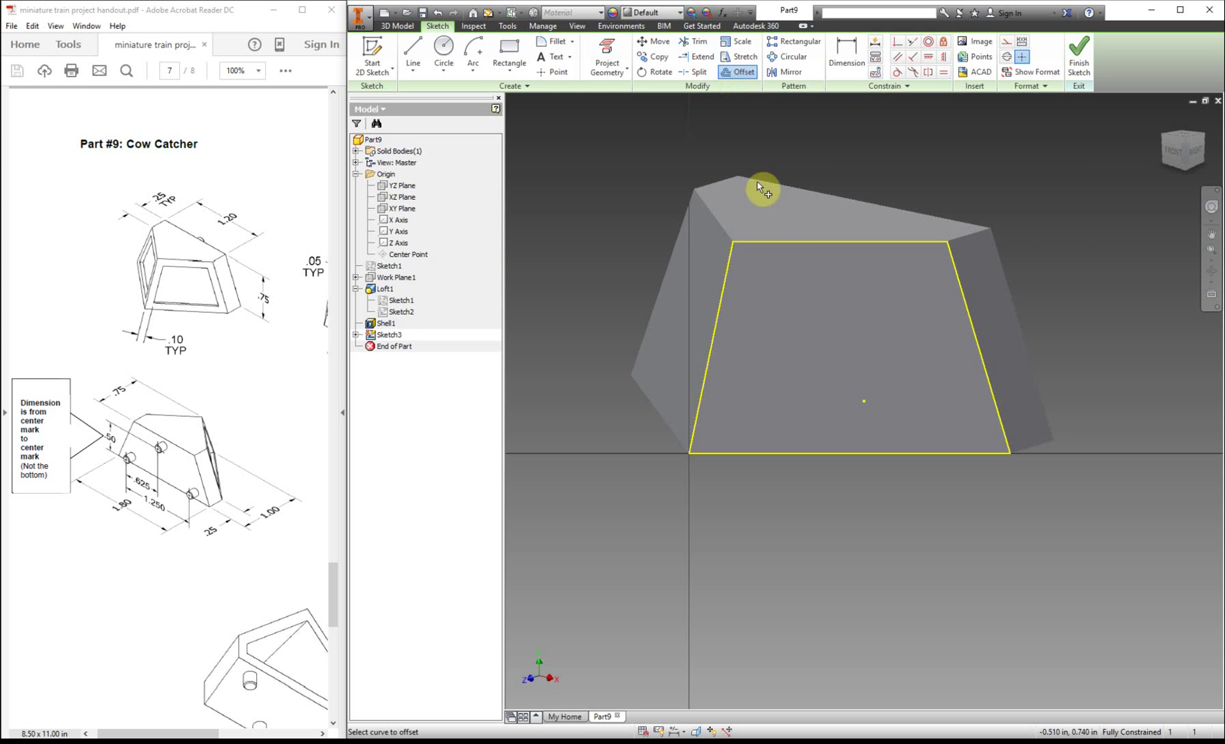
pyautogui.click(779, 243)
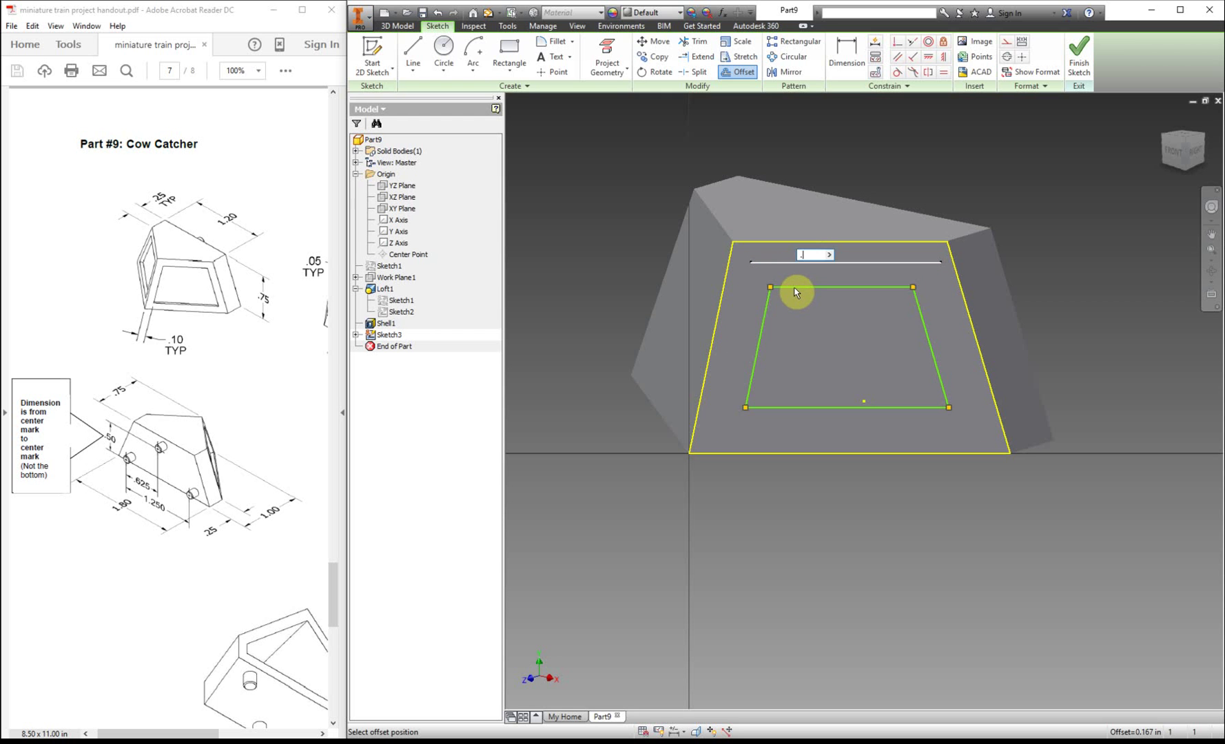
pyautogui.press('Return')
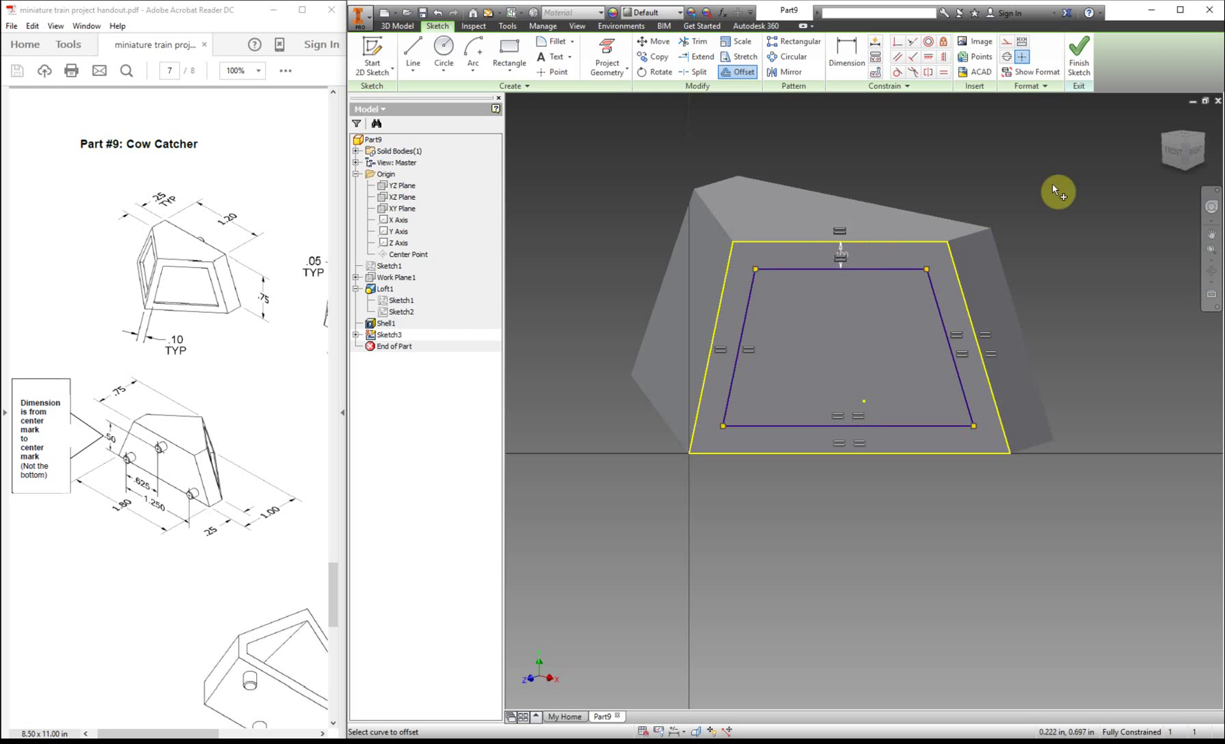
pyautogui.rightClick(1080, 261)
pyautogui.click(964, 261)
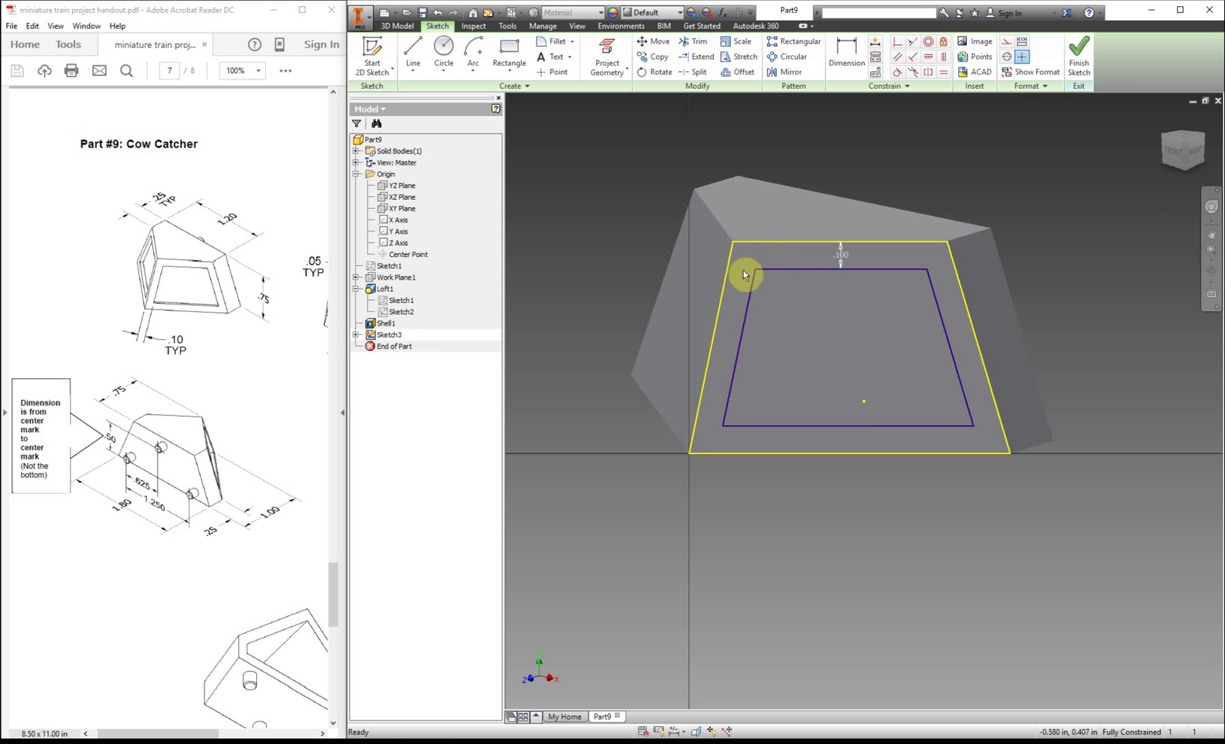
pyautogui.click(1079, 54)
# Cut-extrude the inner offset outline .05 in deep into the slanted face, following the handout's section view
pyautogui.click(413, 54)
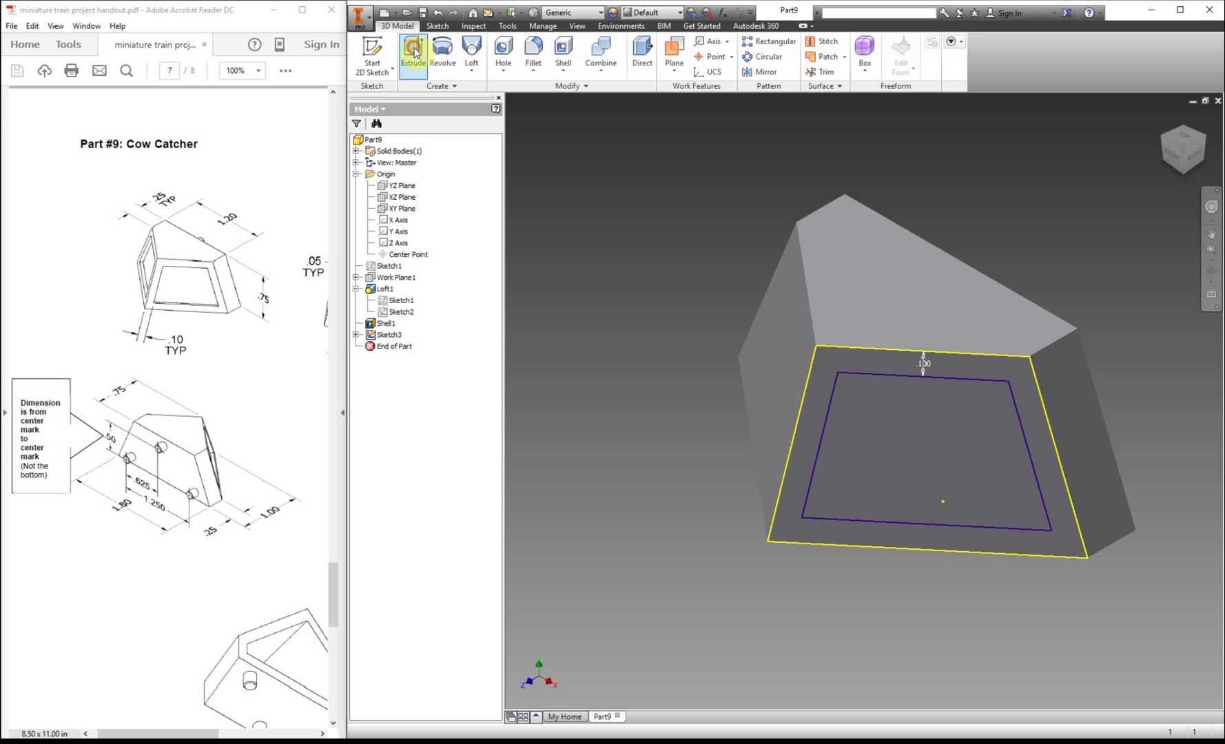
pyautogui.click(885, 405)
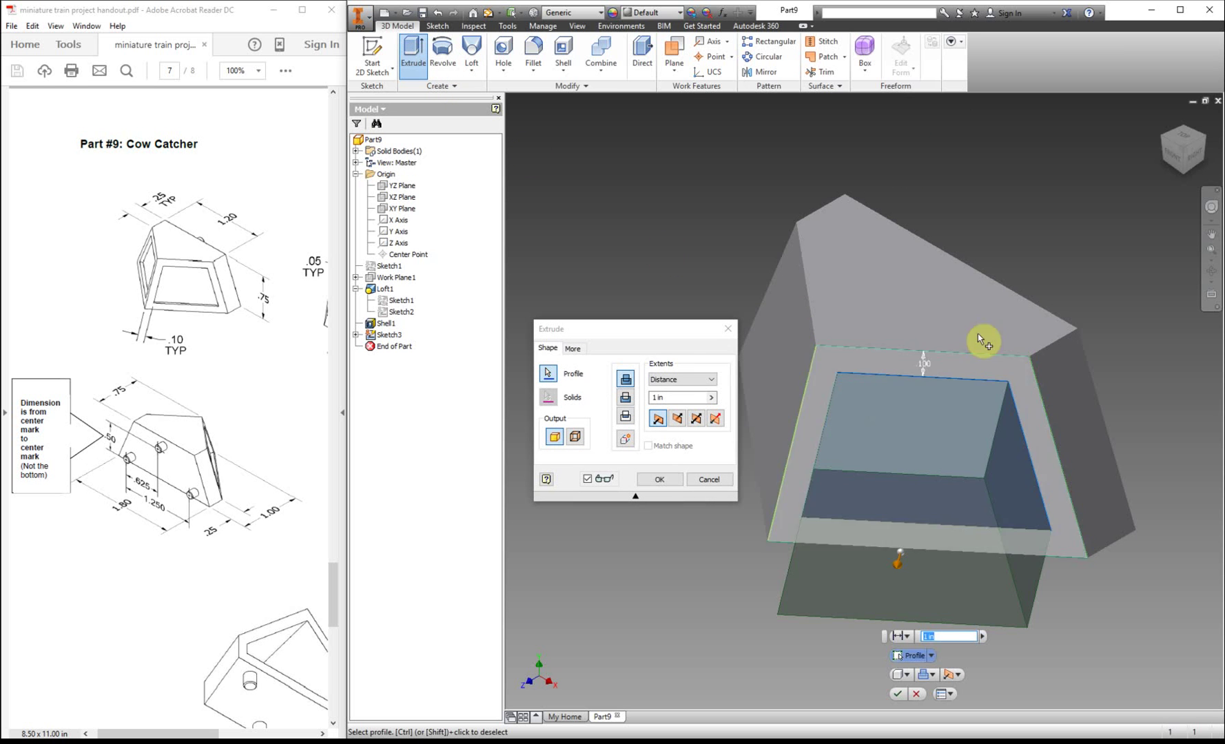
pyautogui.click(678, 418)
pyautogui.moveTo(259, 382); pyautogui.dragTo(101, 328)
pyautogui.moveTo(117, 200); pyautogui.dragTo(161, 284)
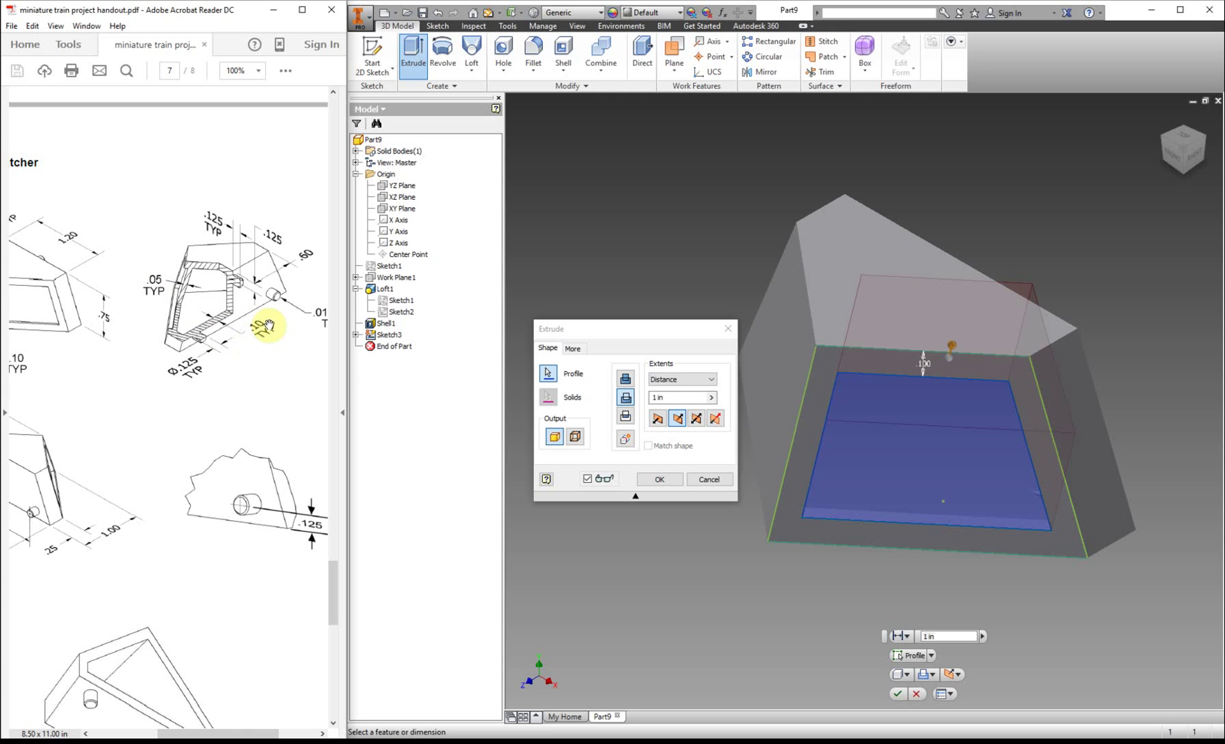
pyautogui.click(672, 397)
pyautogui.write('.05')
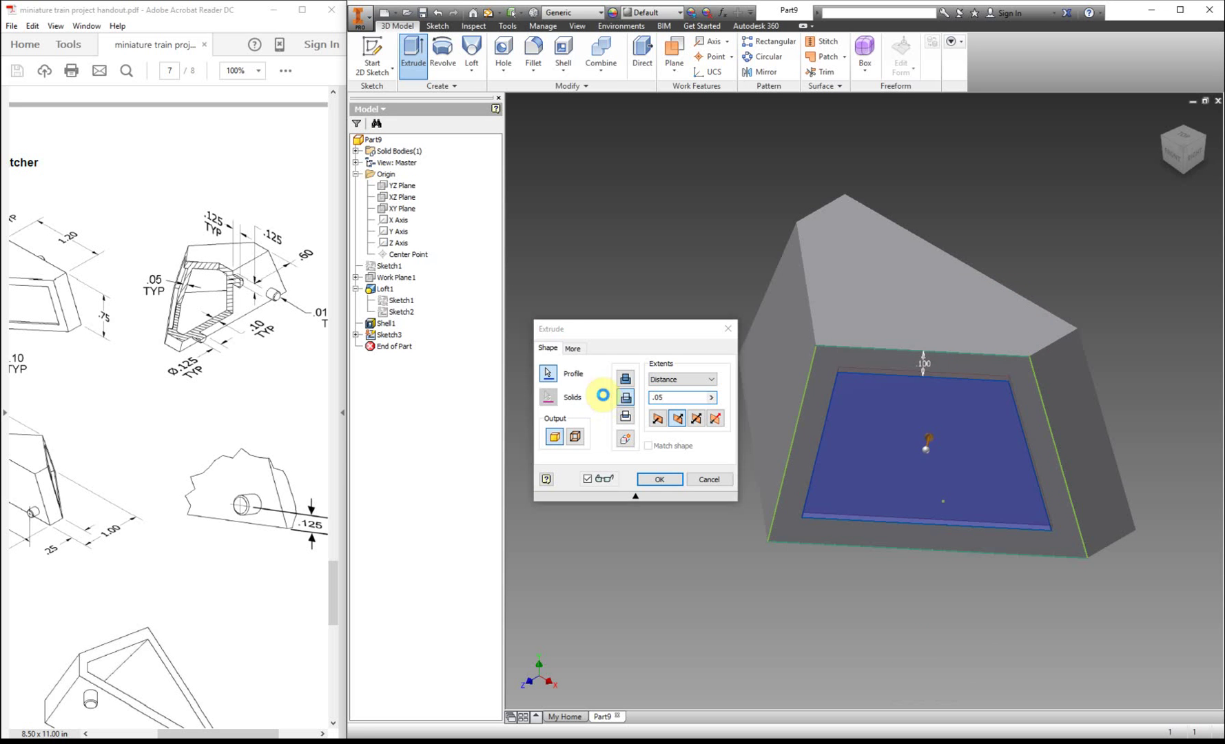
pyautogui.press('Return')
# Create a sketch on the other slanted front face, adjacent to the recessed one, and project its outline
pyautogui.click(376, 50)
pyautogui.click(790, 296)
pyautogui.click(612, 50)
pyautogui.click(853, 260)
# Offset the second slanted face's projected outline .1 in inward and finish its sketch
pyautogui.click(737, 71)
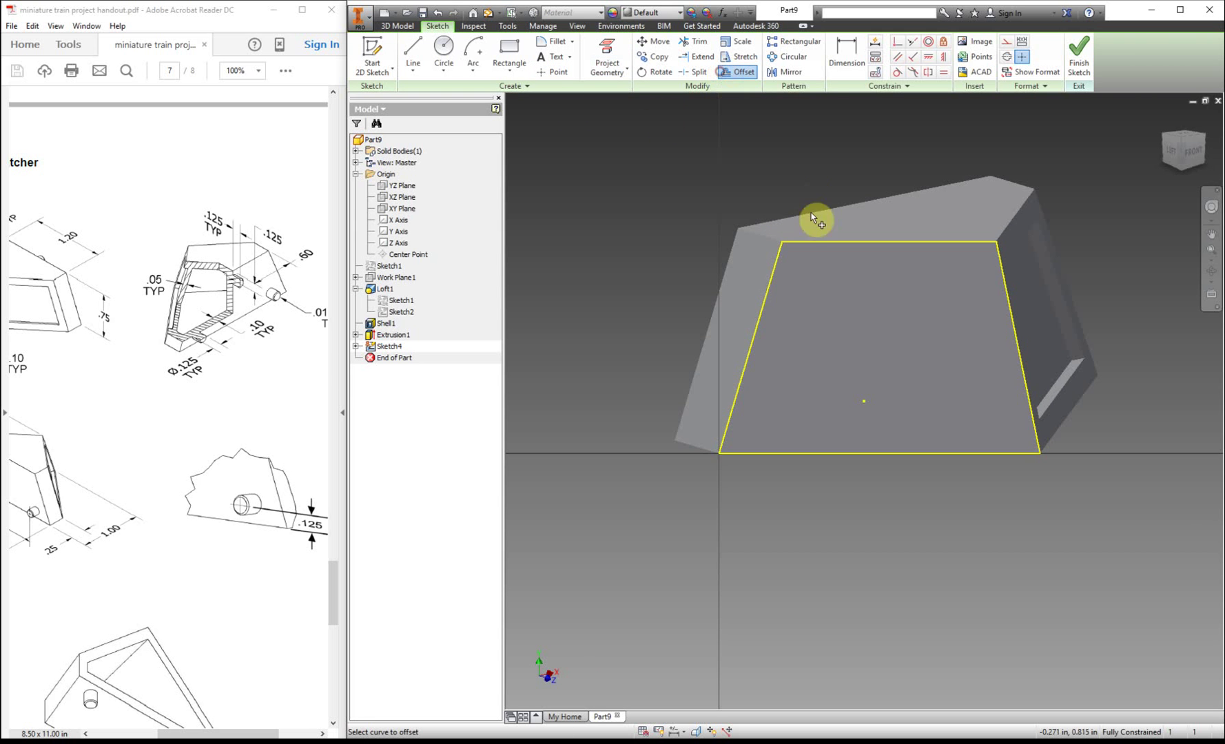
pyautogui.click(814, 242)
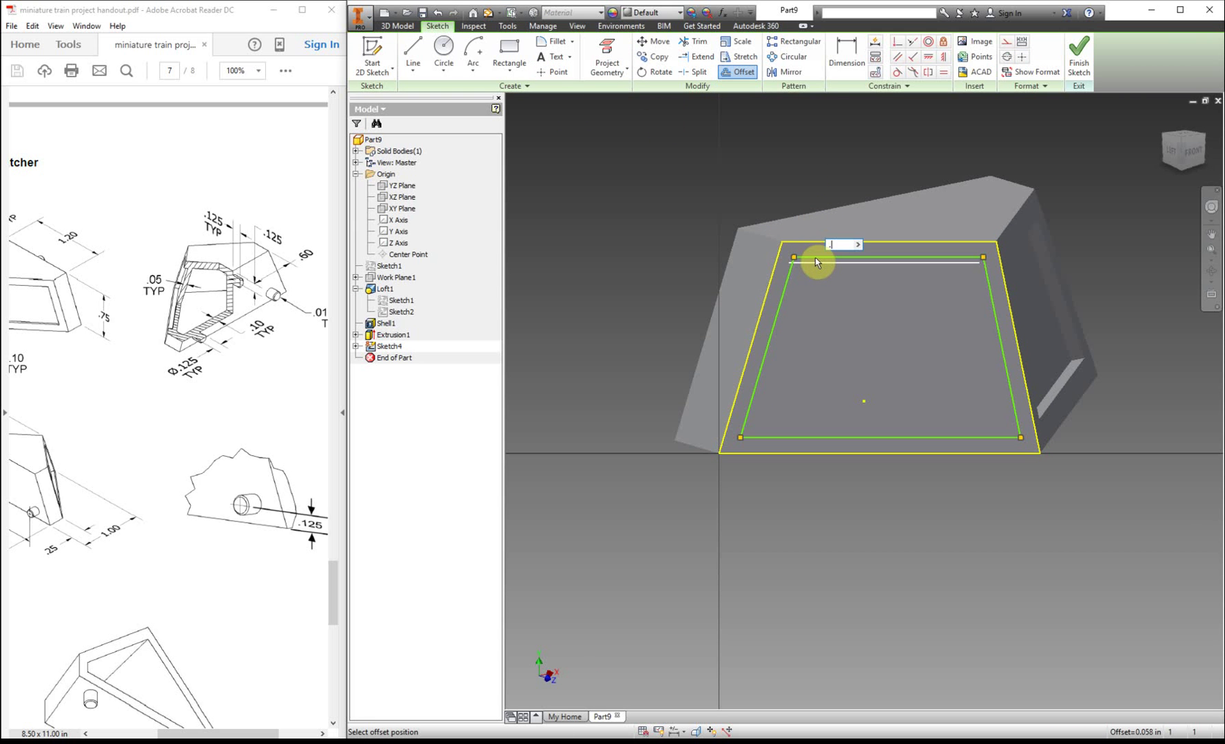
pyautogui.click(815, 258)
pyautogui.click(1079, 59)
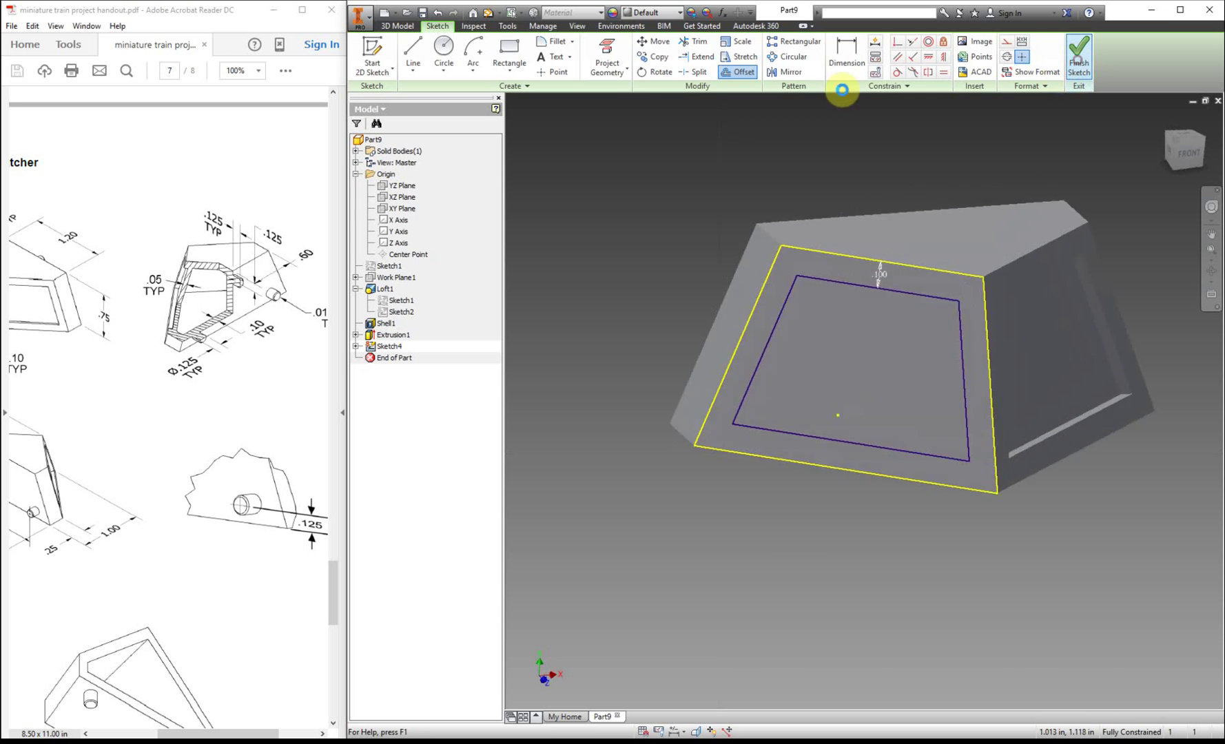
# Cut-extrude the inner offset outline .05 in deep into the second slanted front face
pyautogui.click(413, 54)
pyautogui.click(751, 372)
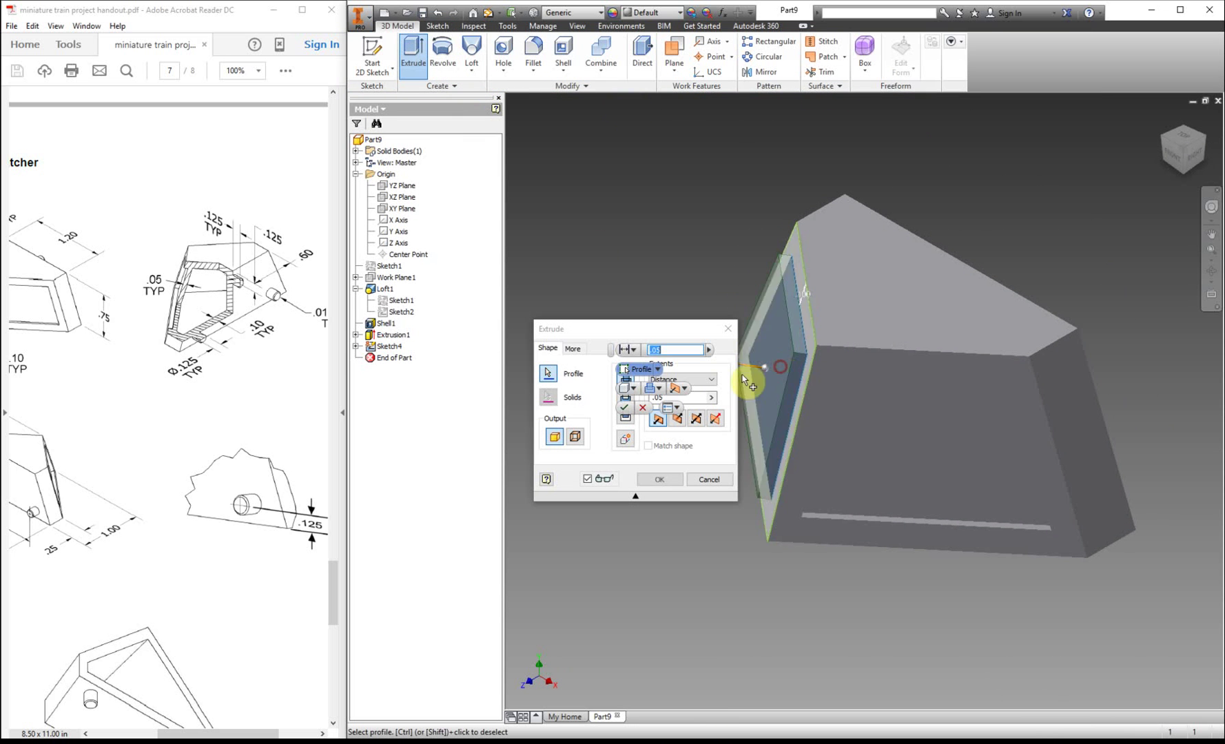
pyautogui.click(610, 353)
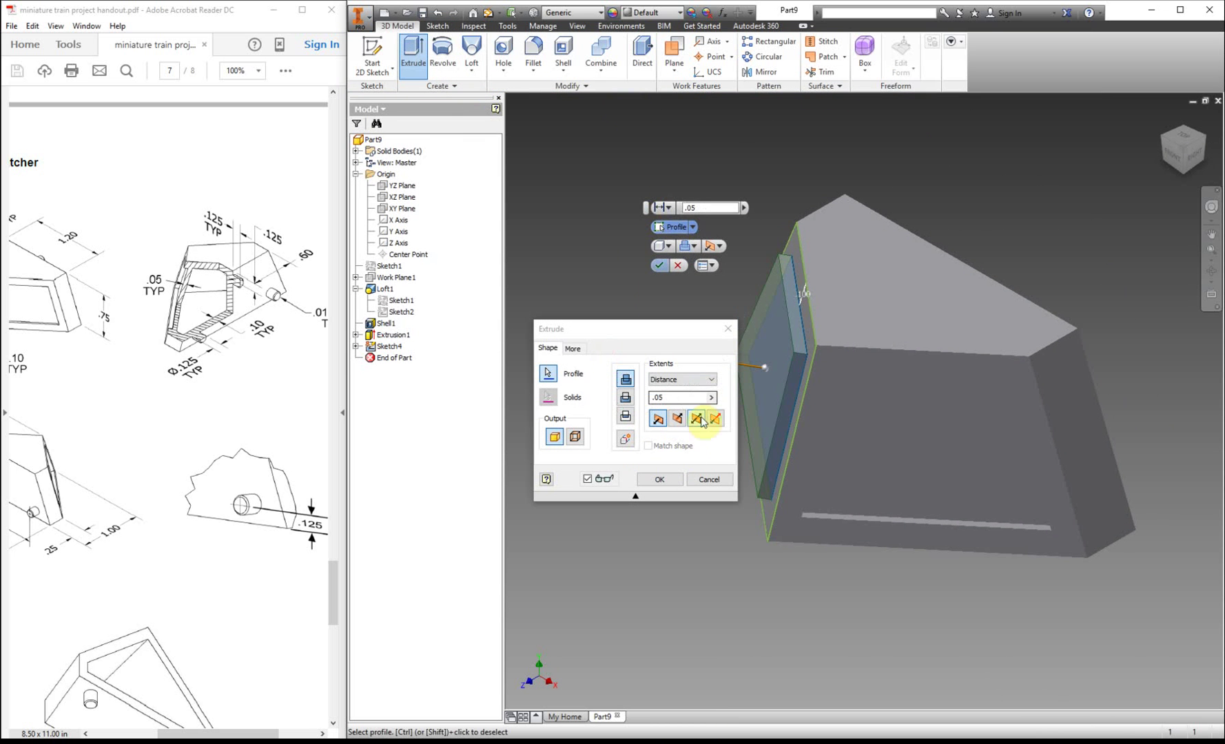
pyautogui.click(677, 418)
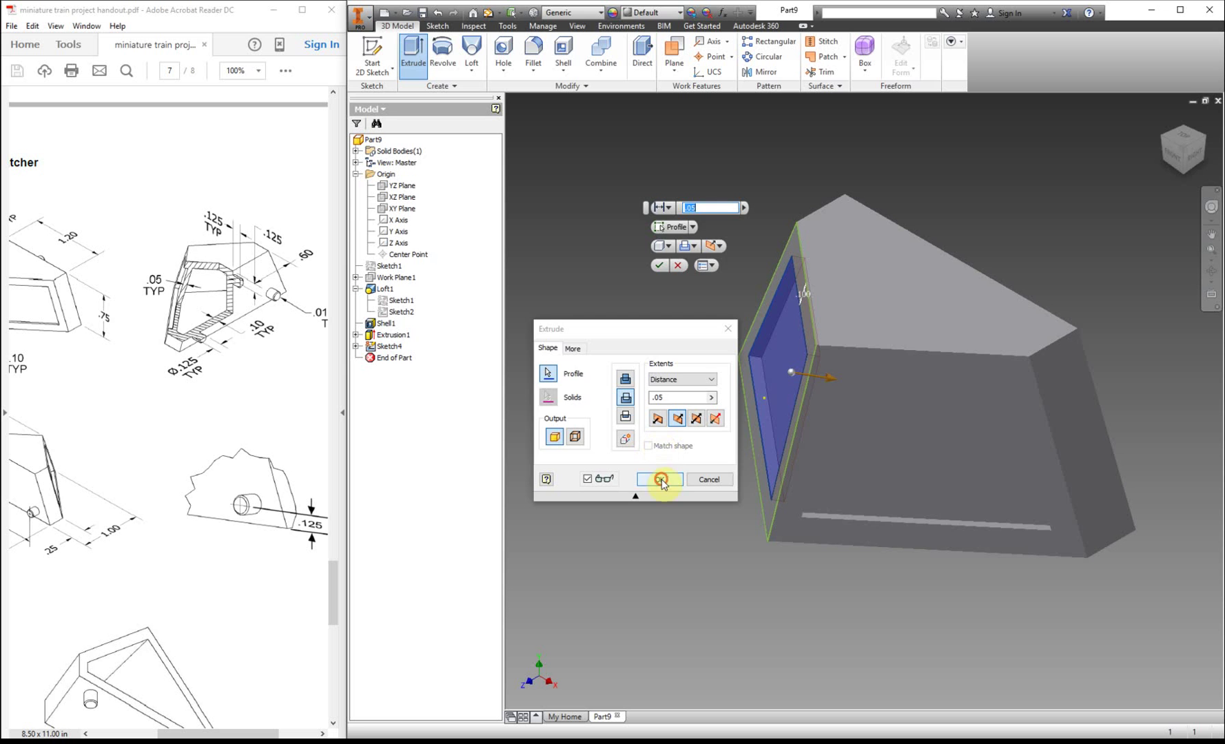
pyautogui.click(660, 480)
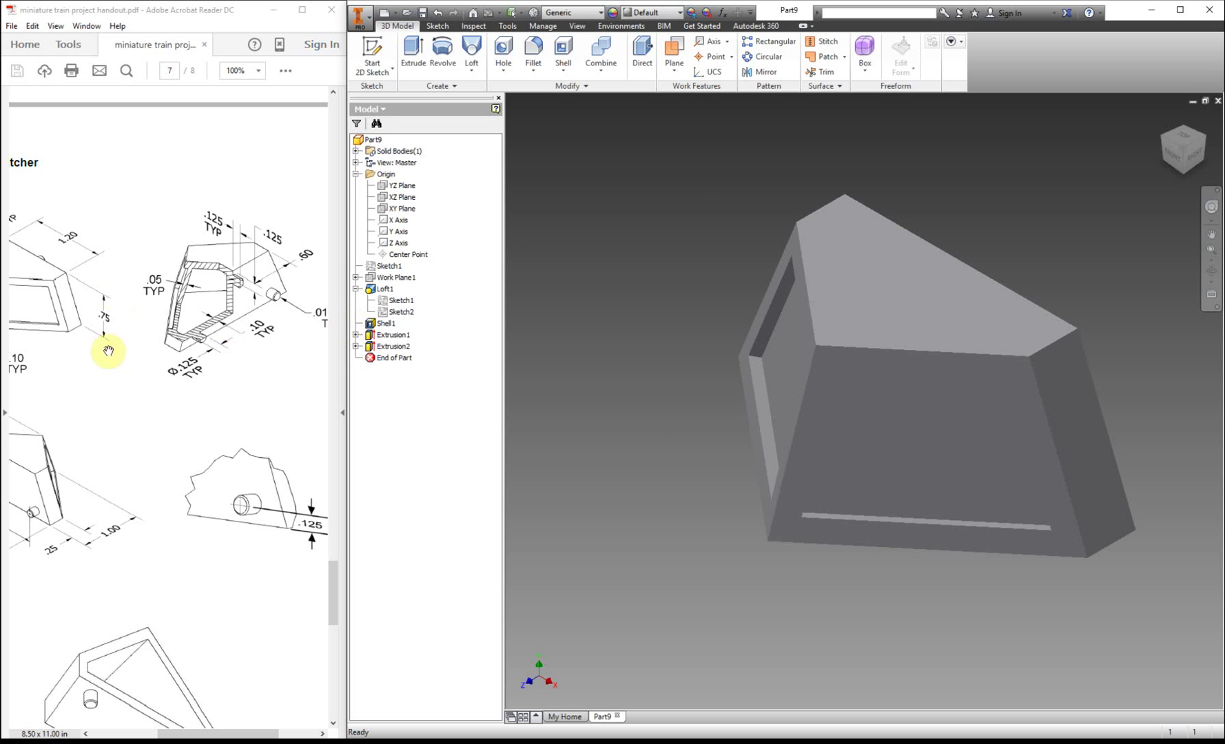
# Consult the handout's peg layout view and create a sketch on the Cow Catcher's large flat back face
pyautogui.moveTo(108, 351); pyautogui.dragTo(271, 350)
pyautogui.moveTo(301, 451); pyautogui.dragTo(305, 345)
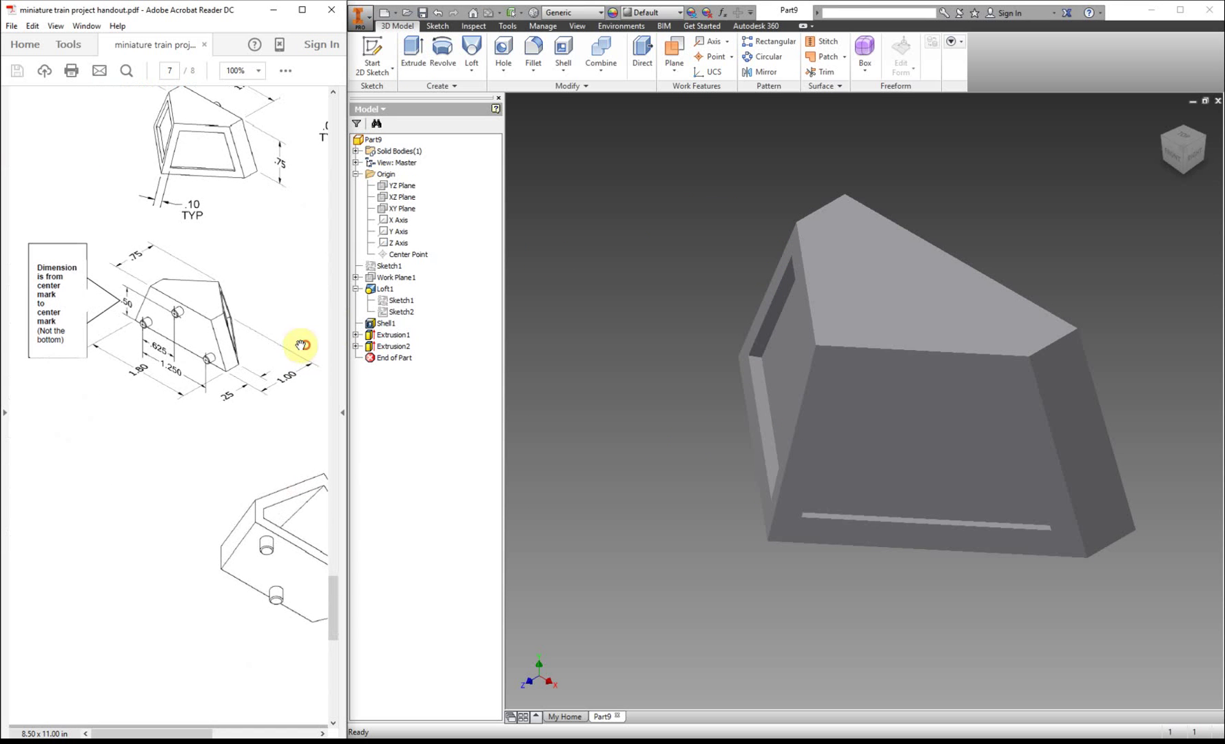
pyautogui.click(1215, 139)
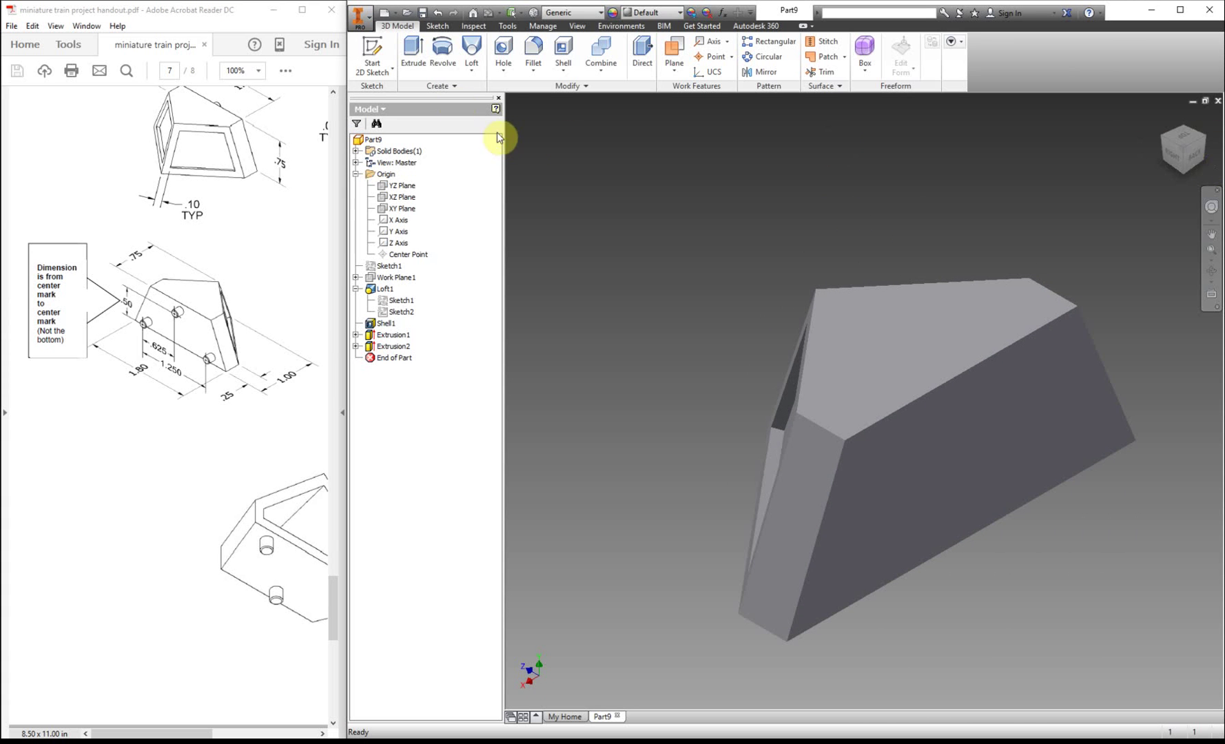
pyautogui.click(372, 55)
pyautogui.click(899, 459)
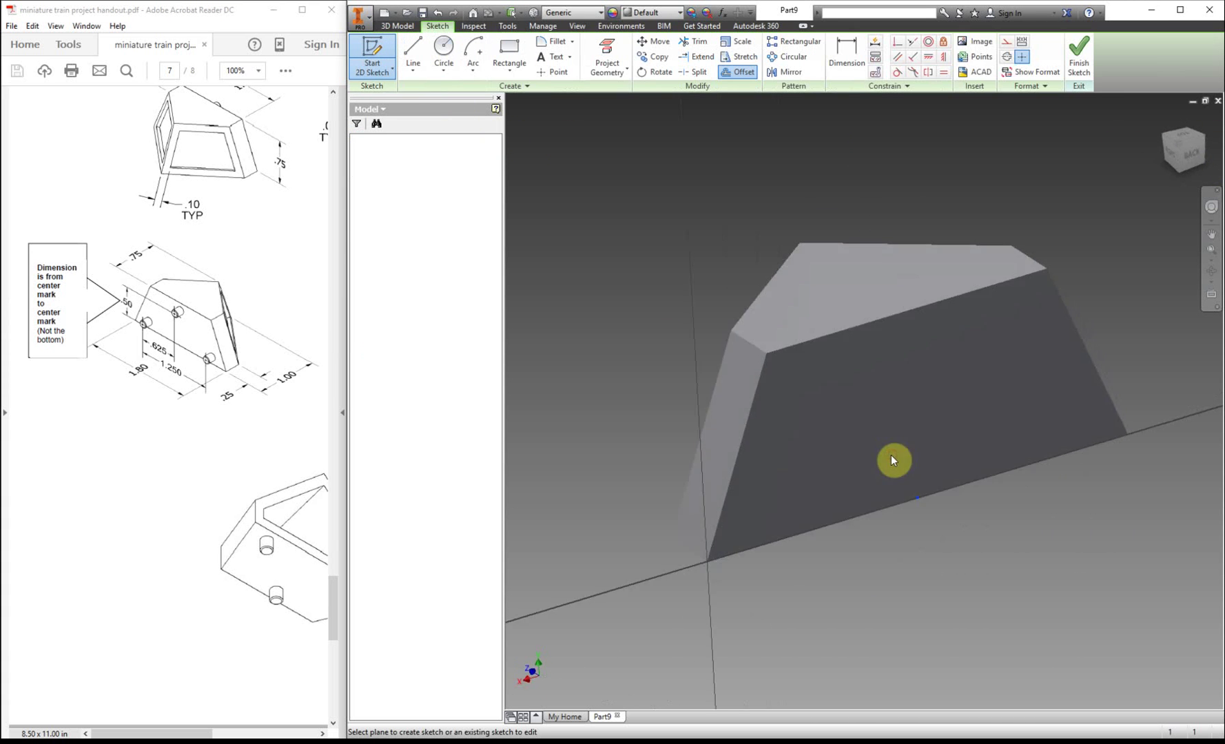
pyautogui.click(890, 455)
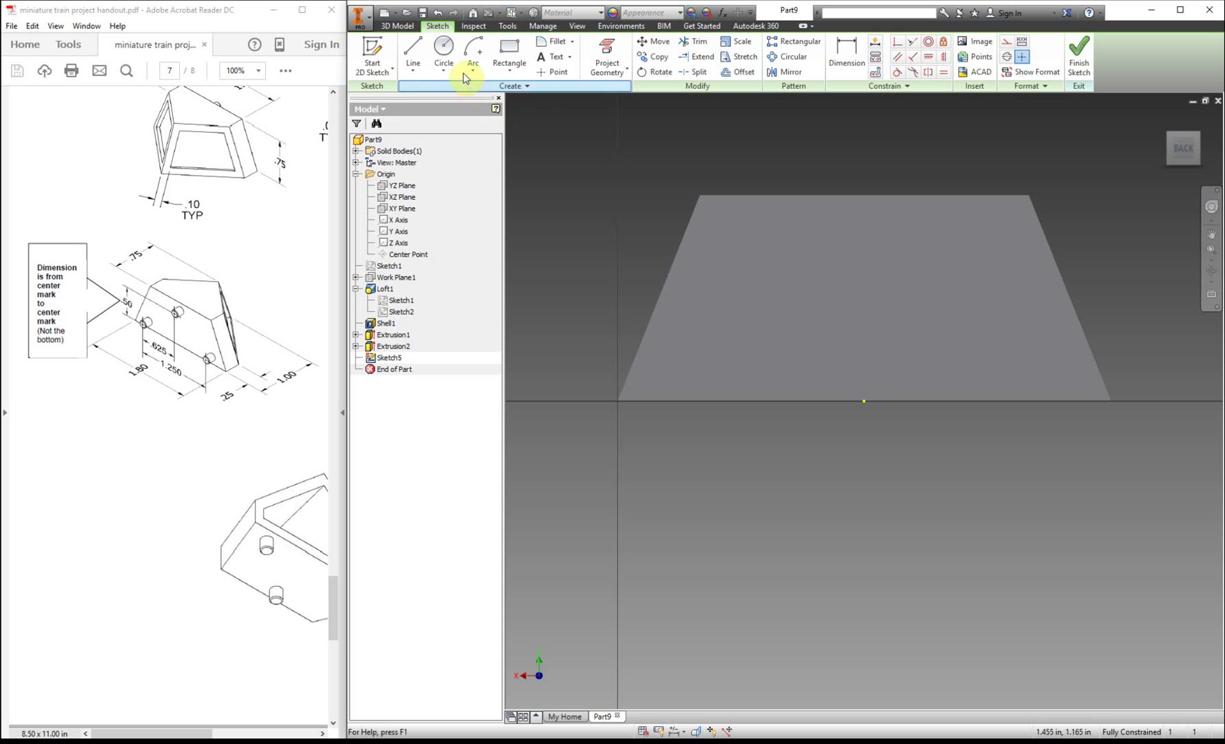
# Sketch three circles on the back face, two near the lower edge and one higher up between them
pyautogui.click(443, 52)
pyautogui.click(765, 336)
pyautogui.click(761, 317)
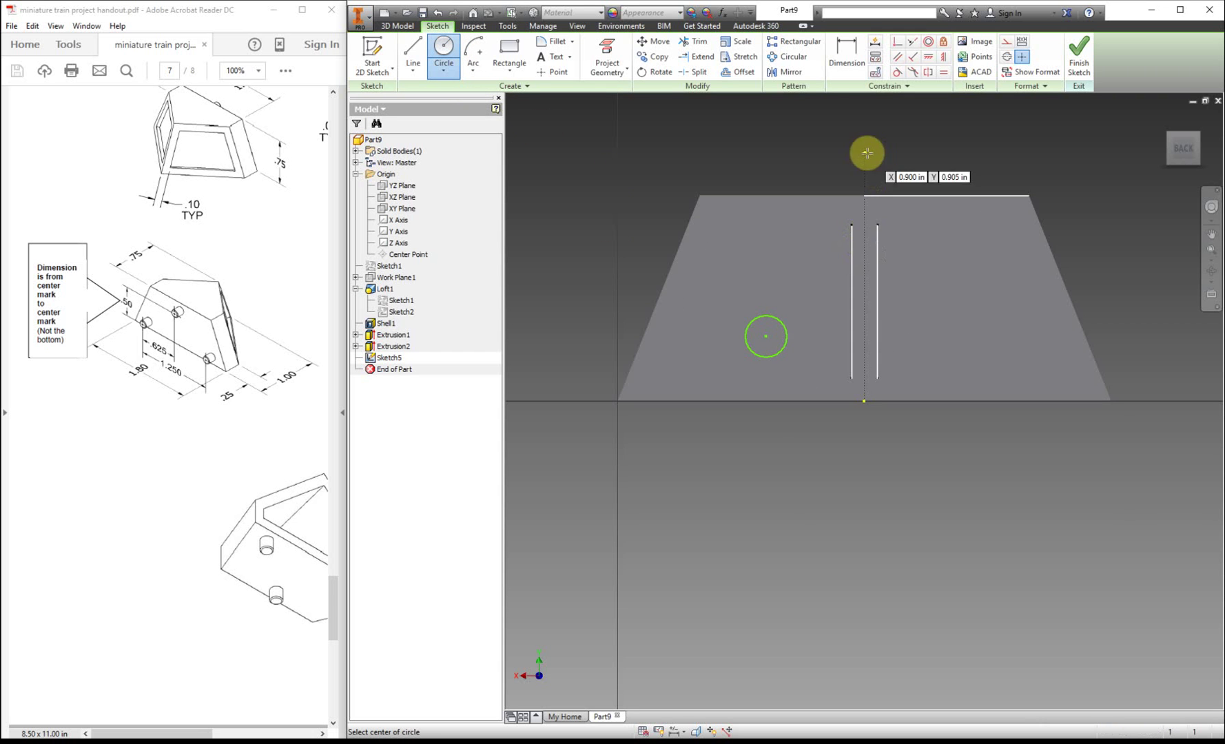
pyautogui.click(905, 265)
pyautogui.click(904, 251)
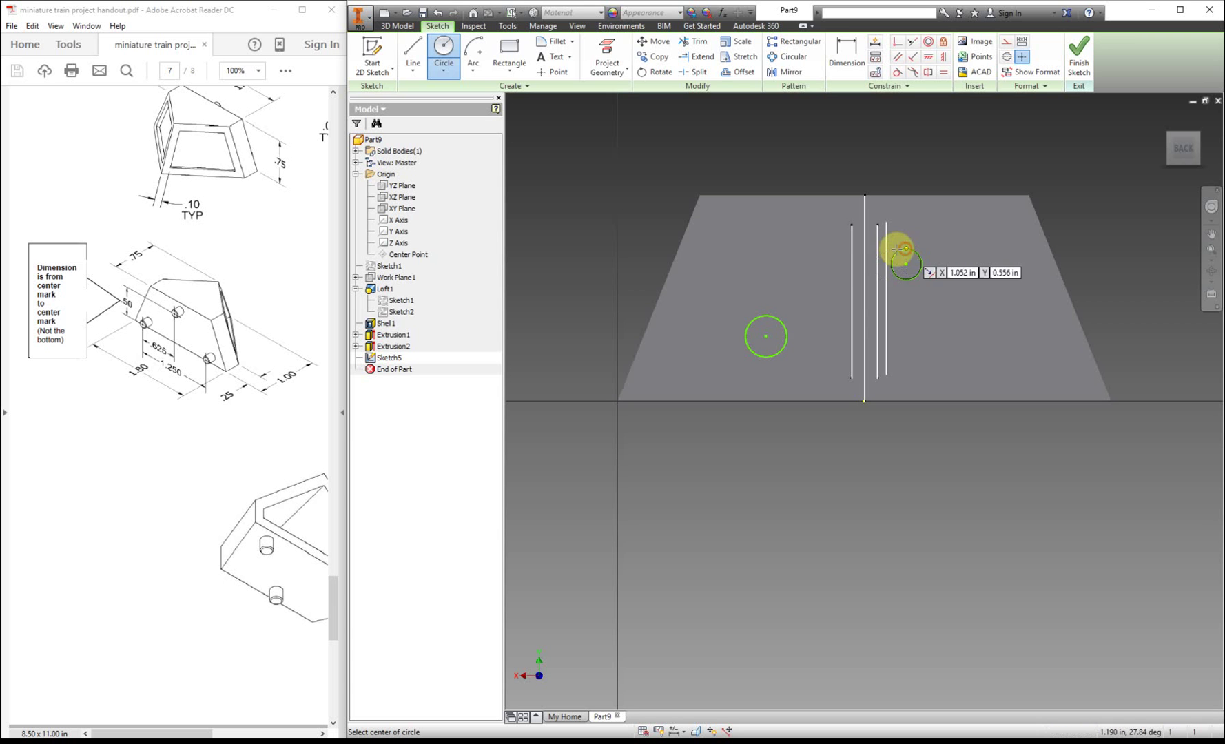
pyautogui.click(992, 346)
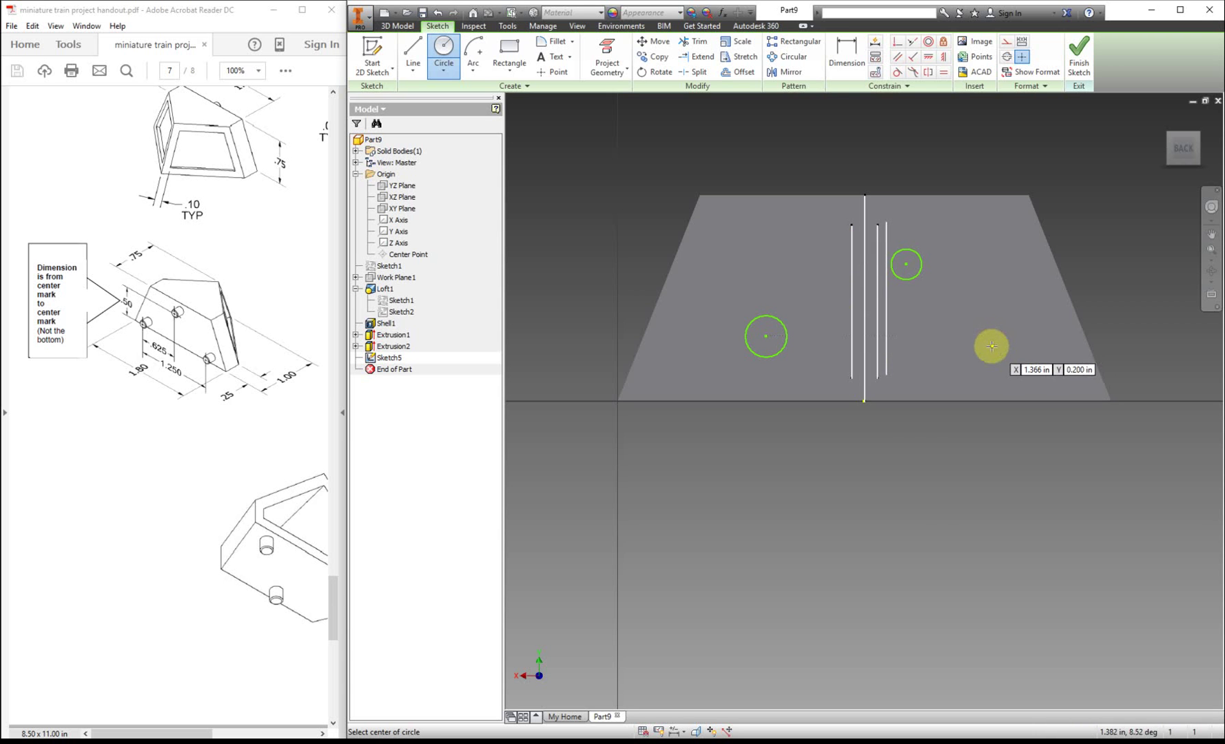
pyautogui.click(990, 324)
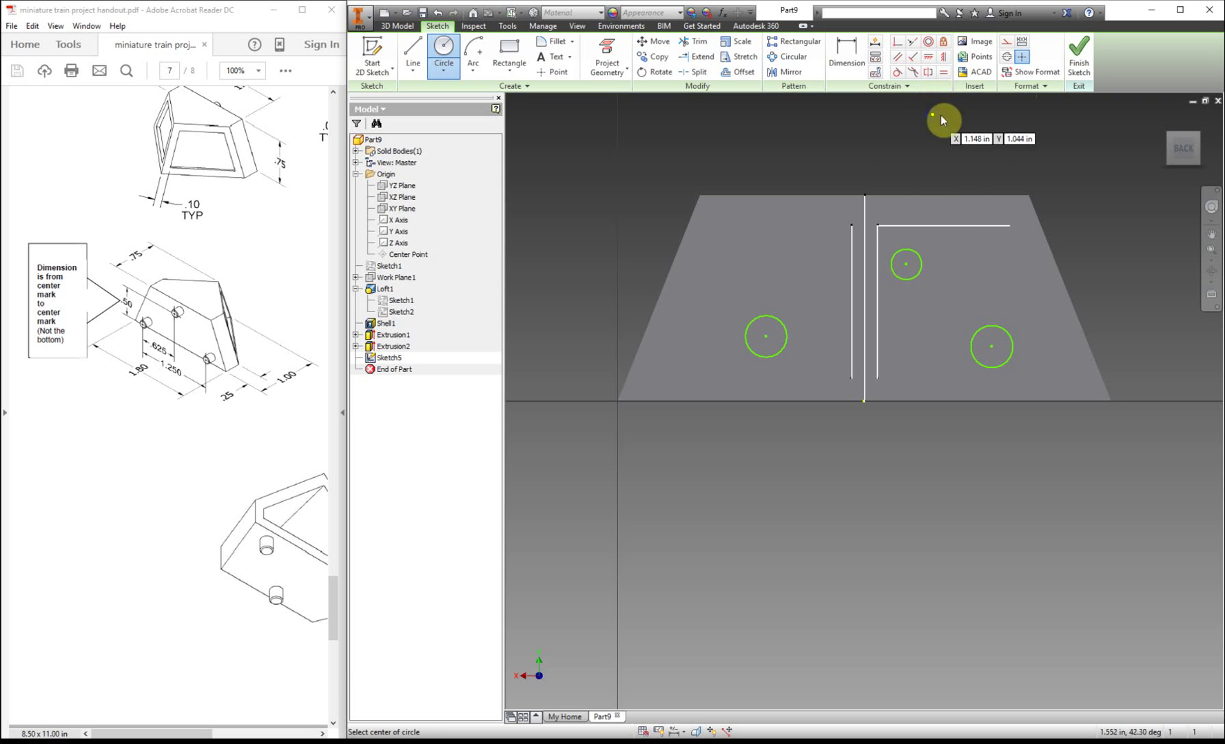
pyautogui.press('Escape')
# Project the back face's trapezoidal outline into the sketch
pyautogui.click(607, 52)
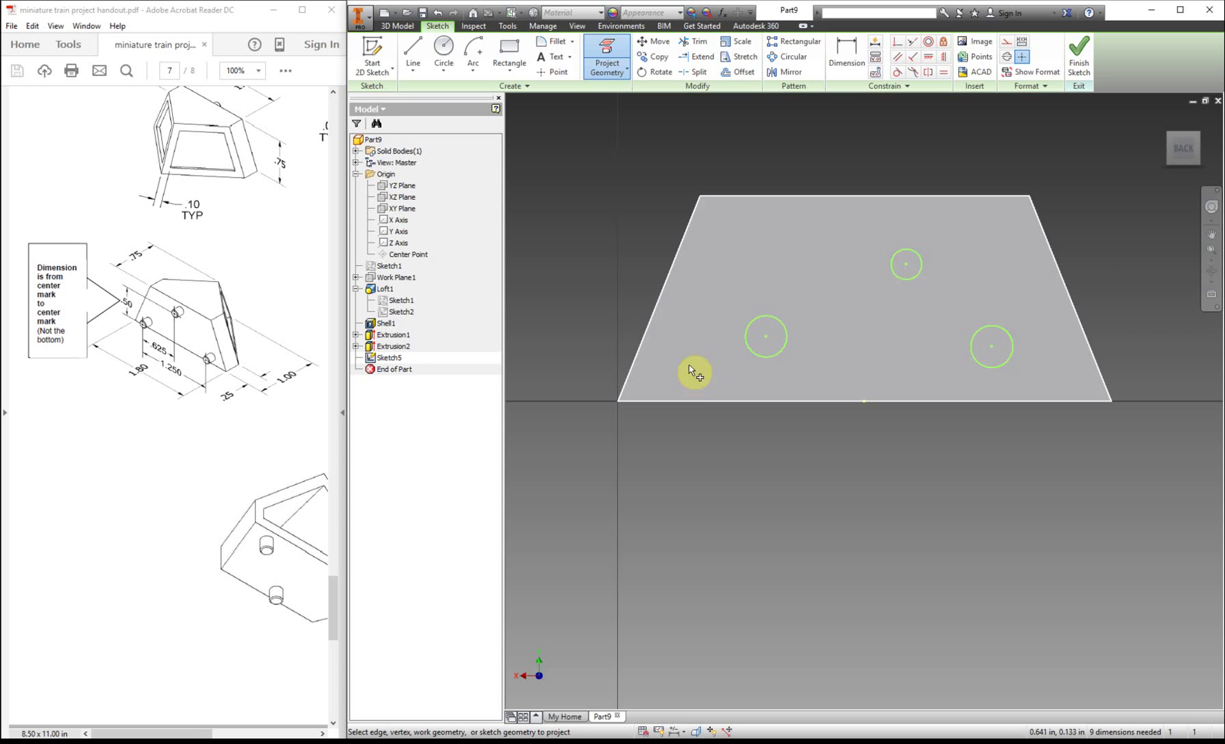
pyautogui.click(691, 370)
pyautogui.rightClick(655, 146)
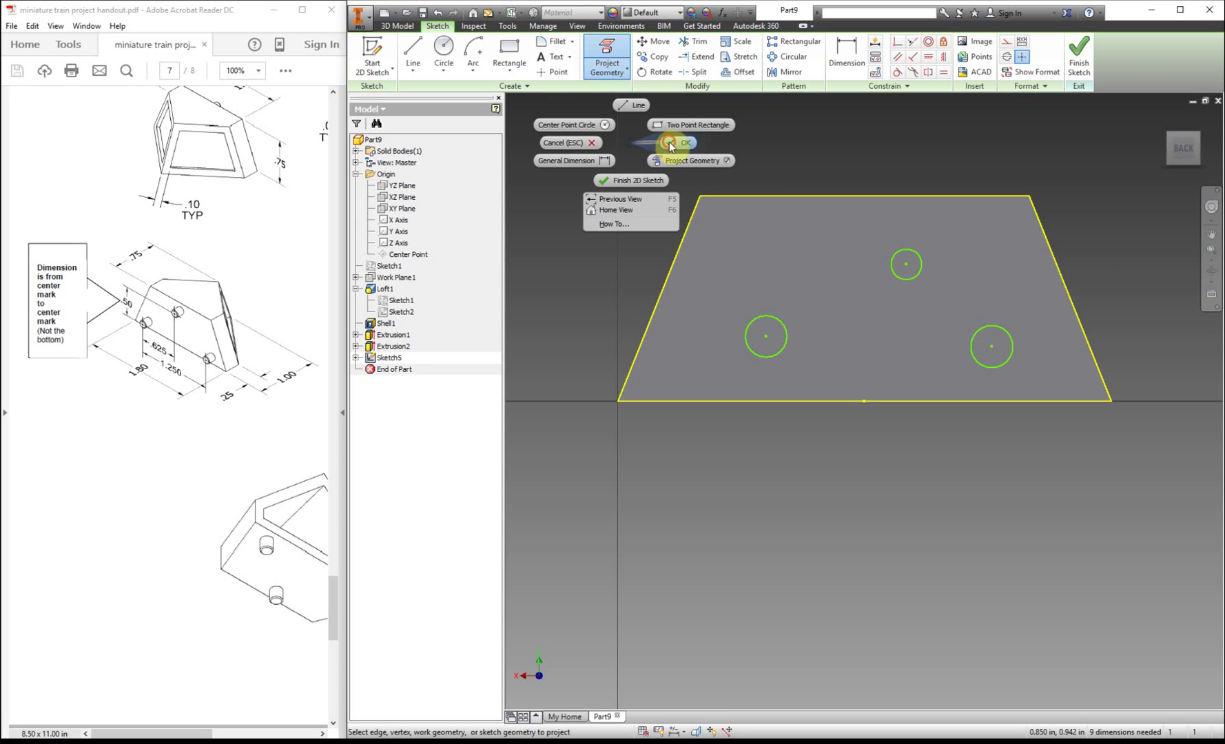
pyautogui.click(710, 148)
# Look up the peg height in the handout and dimension the lower-left circle's center .125 in above the face's bottom edge
pyautogui.click(847, 54)
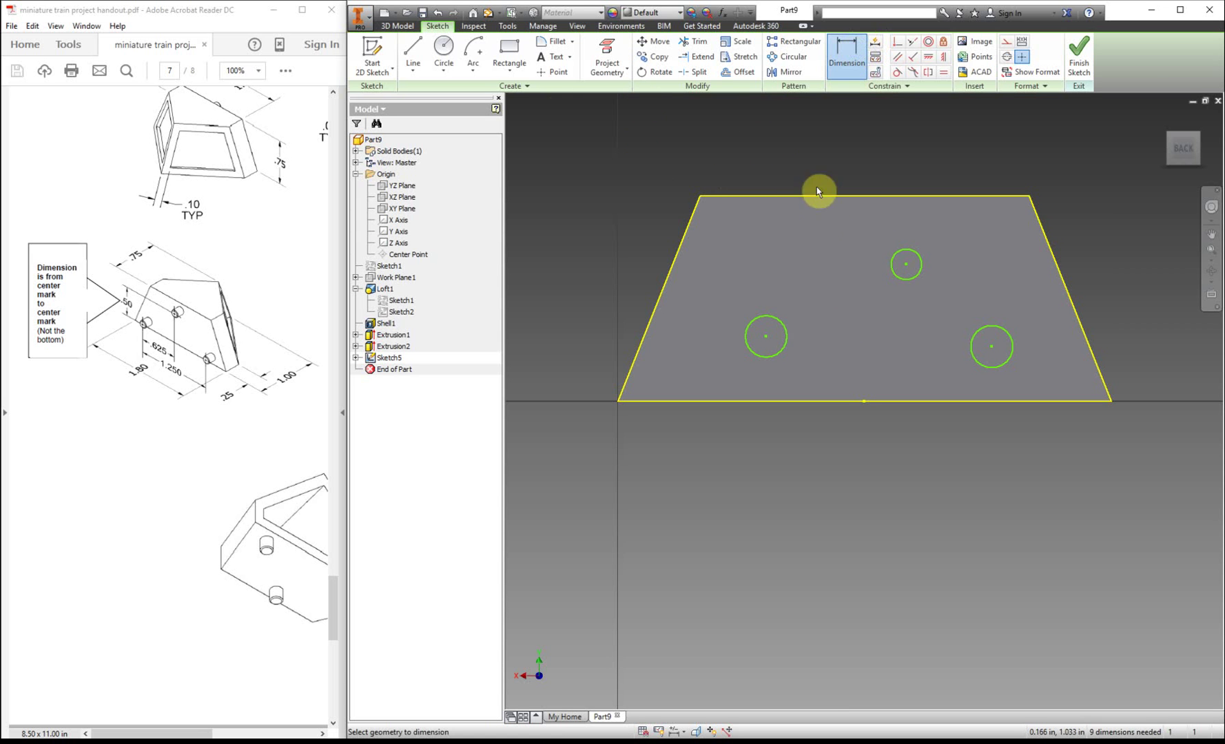
pyautogui.click(765, 336)
pyautogui.click(770, 405)
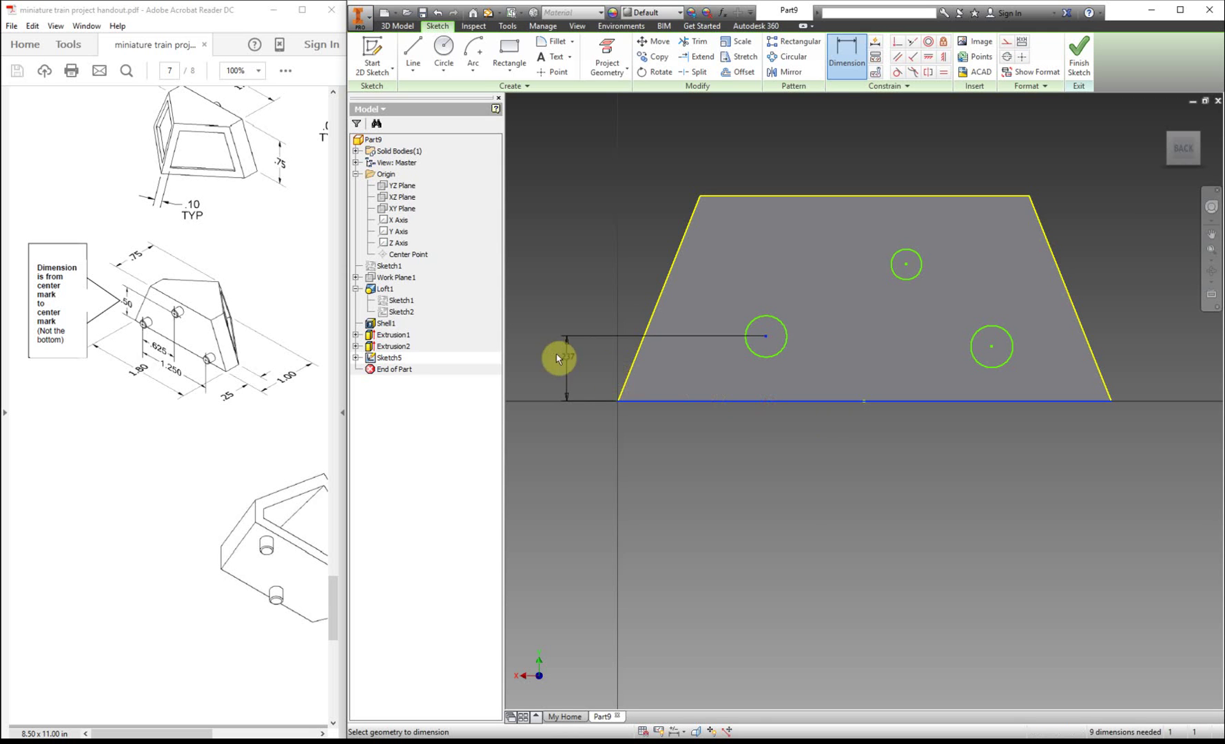
pyautogui.click(555, 366)
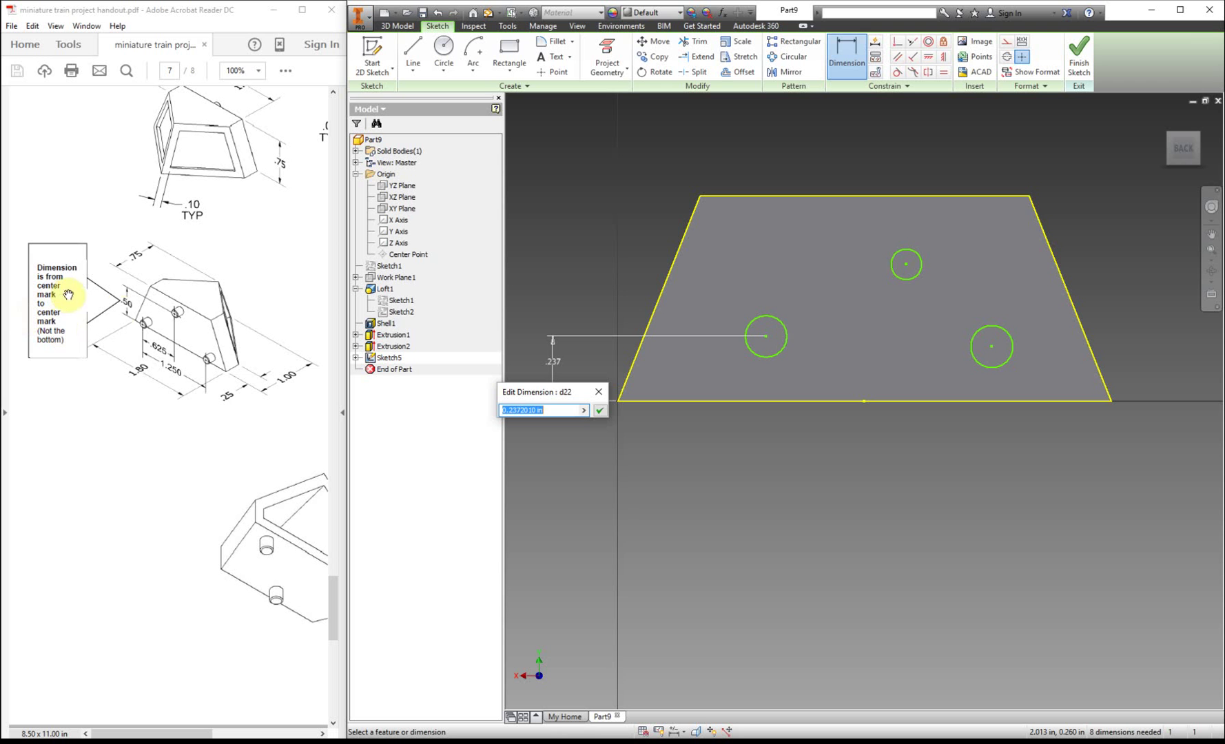
pyautogui.moveTo(119, 358); pyautogui.dragTo(101, 406)
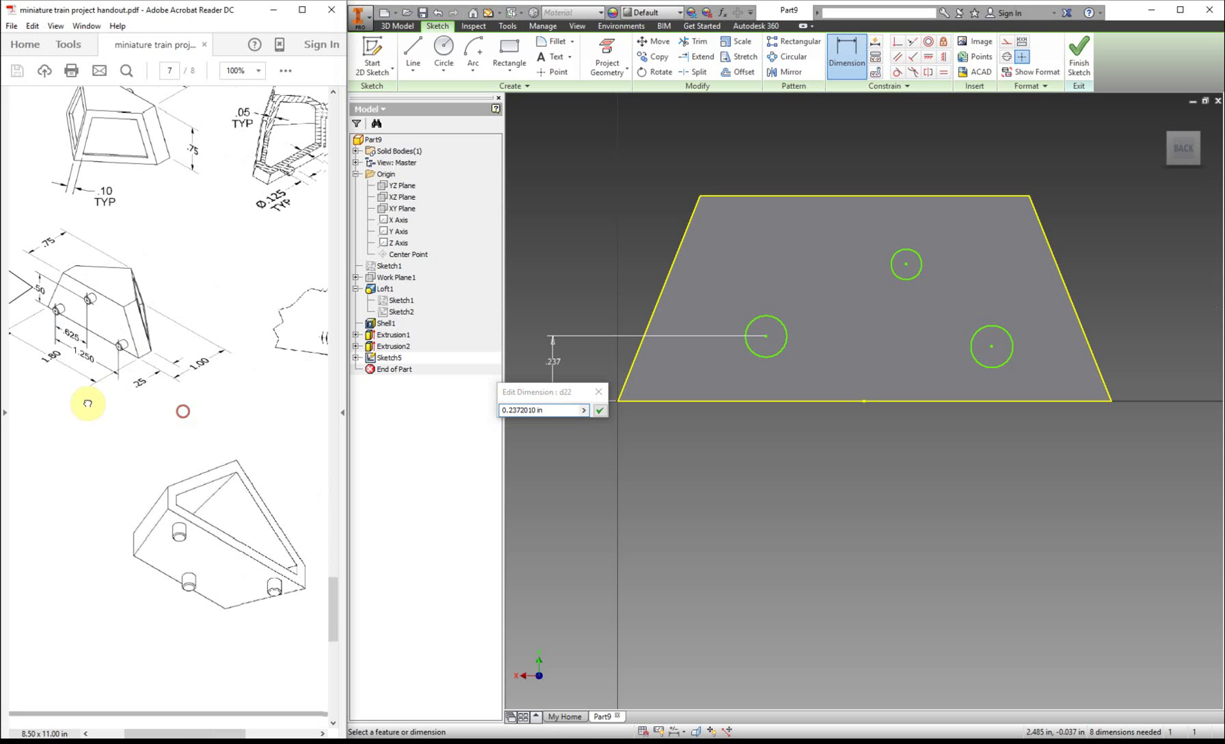
pyautogui.moveTo(60, 520)
pyautogui.mouseDown()
pyautogui.moveTo(128, 333)
pyautogui.moveTo(85, 326)
pyautogui.moveTo(85, 309)
pyautogui.mouseUp()
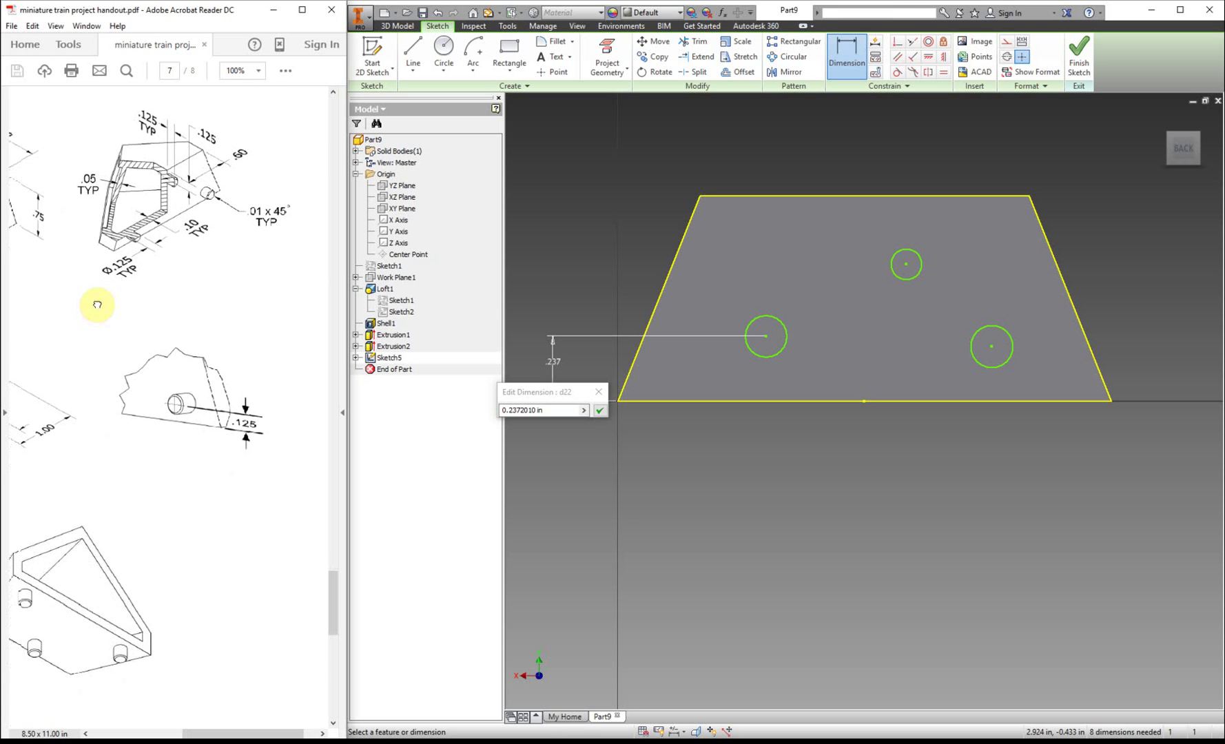
pyautogui.moveTo(204, 395); pyautogui.dragTo(185, 363)
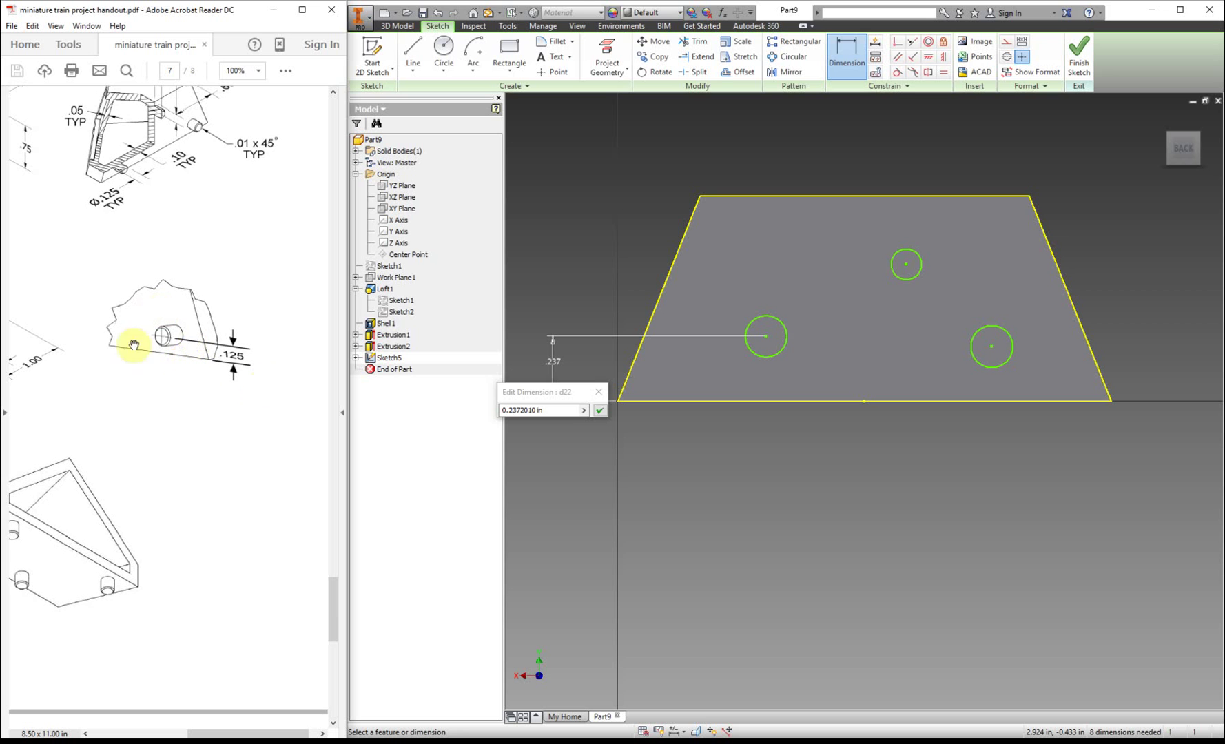
pyautogui.click(551, 411)
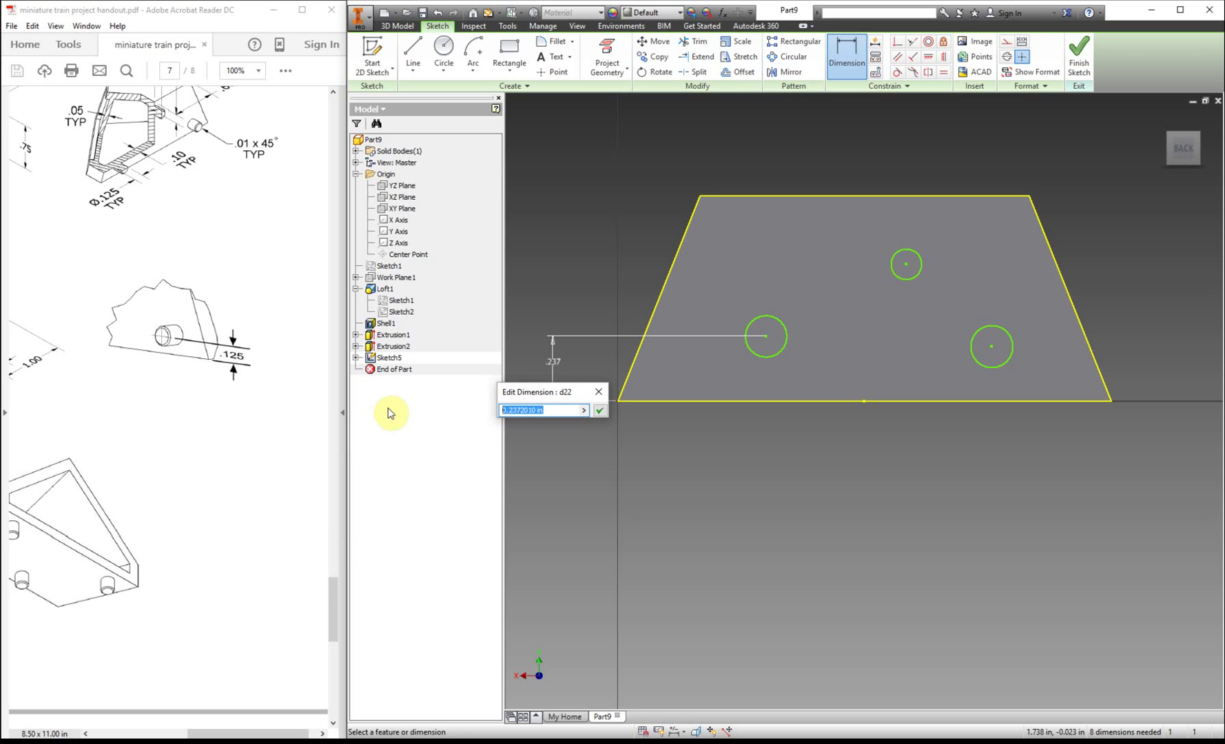
pyautogui.press('Return')
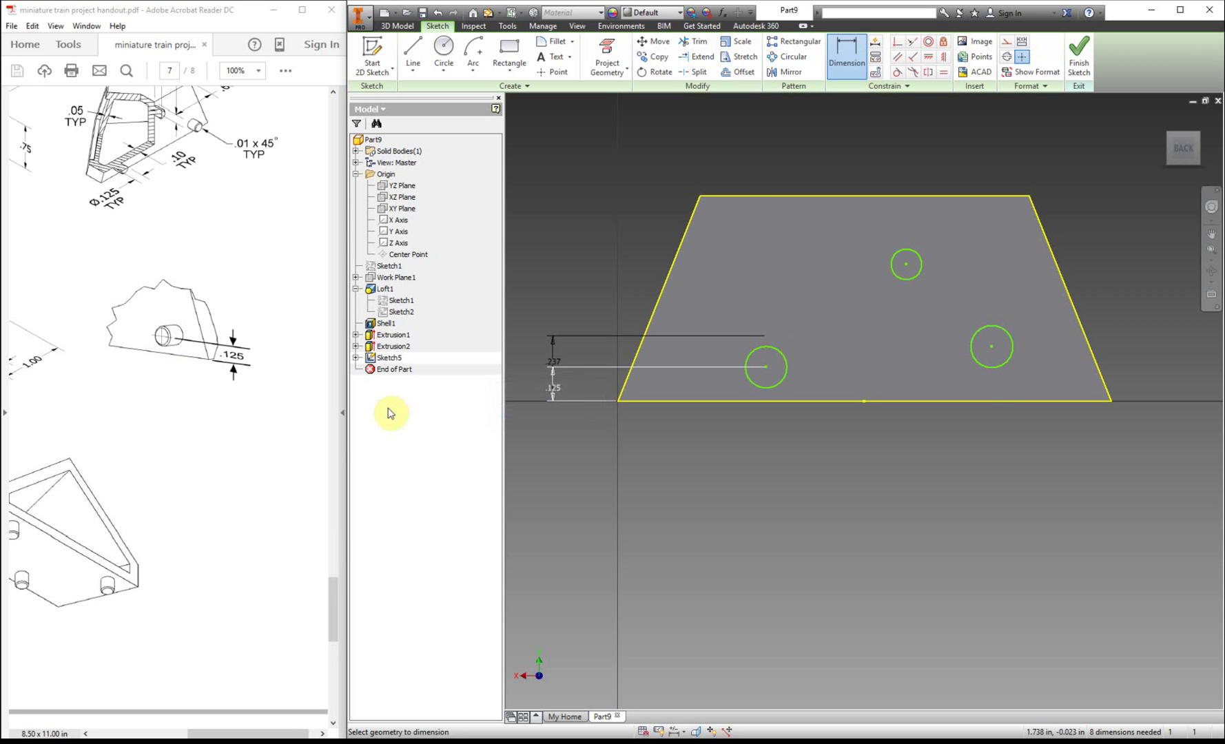
# Dimension the lower-right circle's center .125 in above the face's bottom edge
pyautogui.click(995, 370)
pyautogui.click(1000, 402)
pyautogui.click(1171, 383)
pyautogui.write('.125')
pyautogui.press('Return')
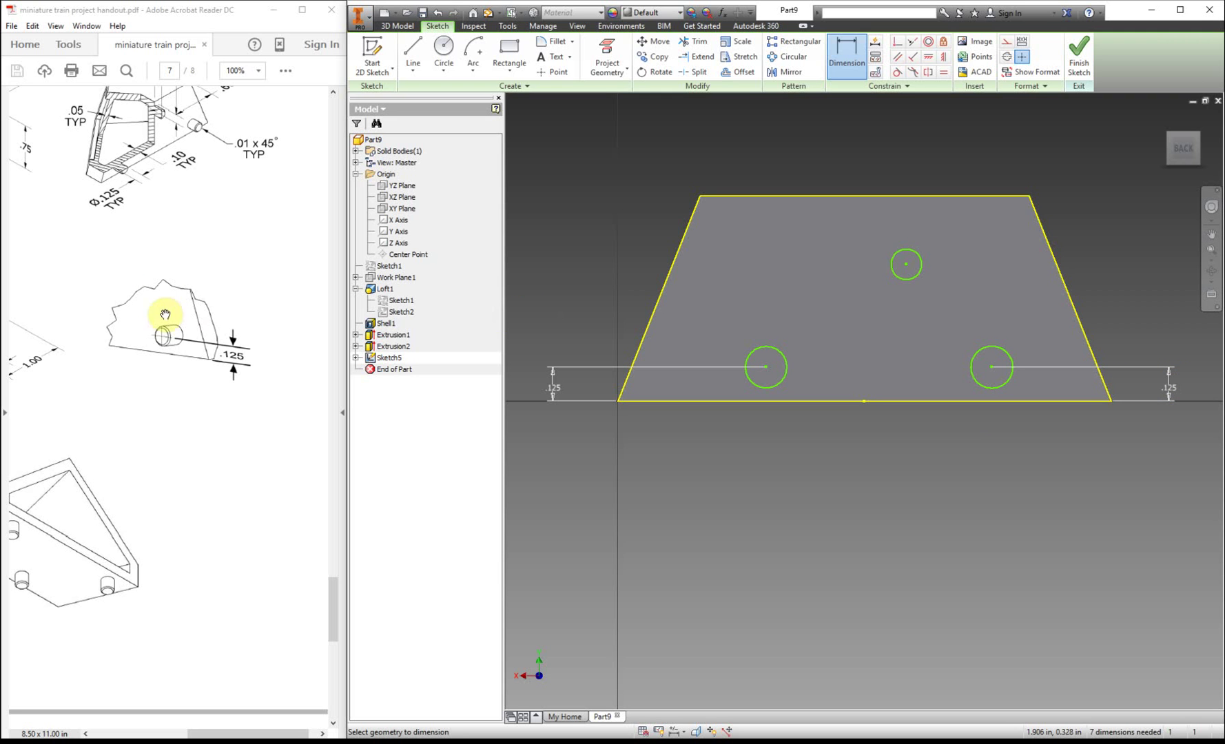
# Dimension the vertical distance between the upper and lower-left circle centers as .5 in, following the handout
pyautogui.click(208, 262)
pyautogui.moveTo(101, 386)
pyautogui.mouseDown()
pyautogui.moveTo(254, 290)
pyautogui.moveTo(273, 323)
pyautogui.mouseUp()
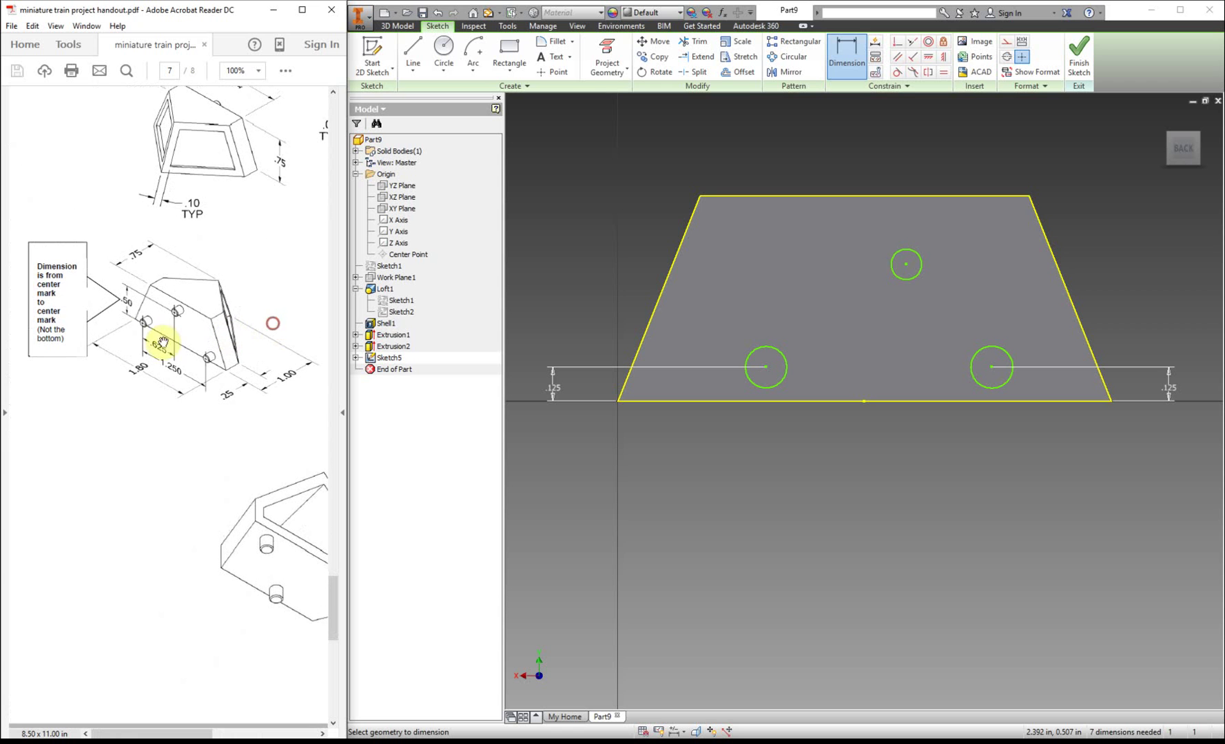
pyautogui.click(846, 54)
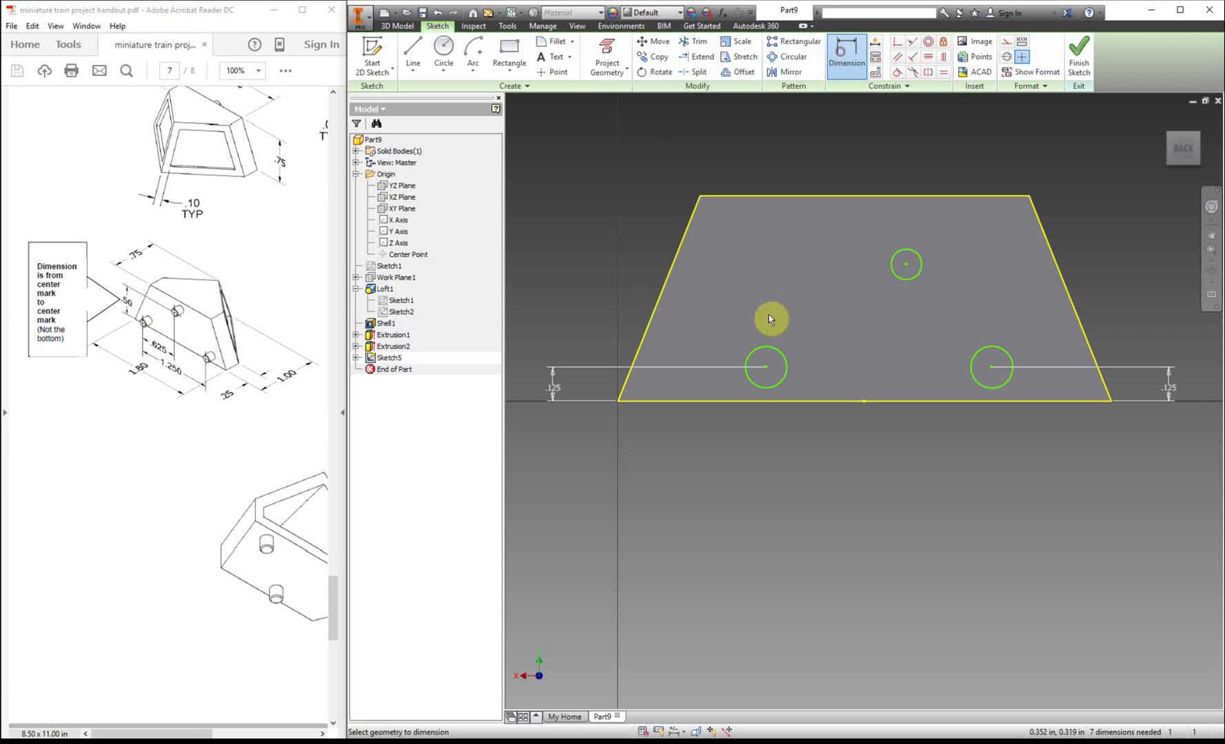
pyautogui.click(895, 266)
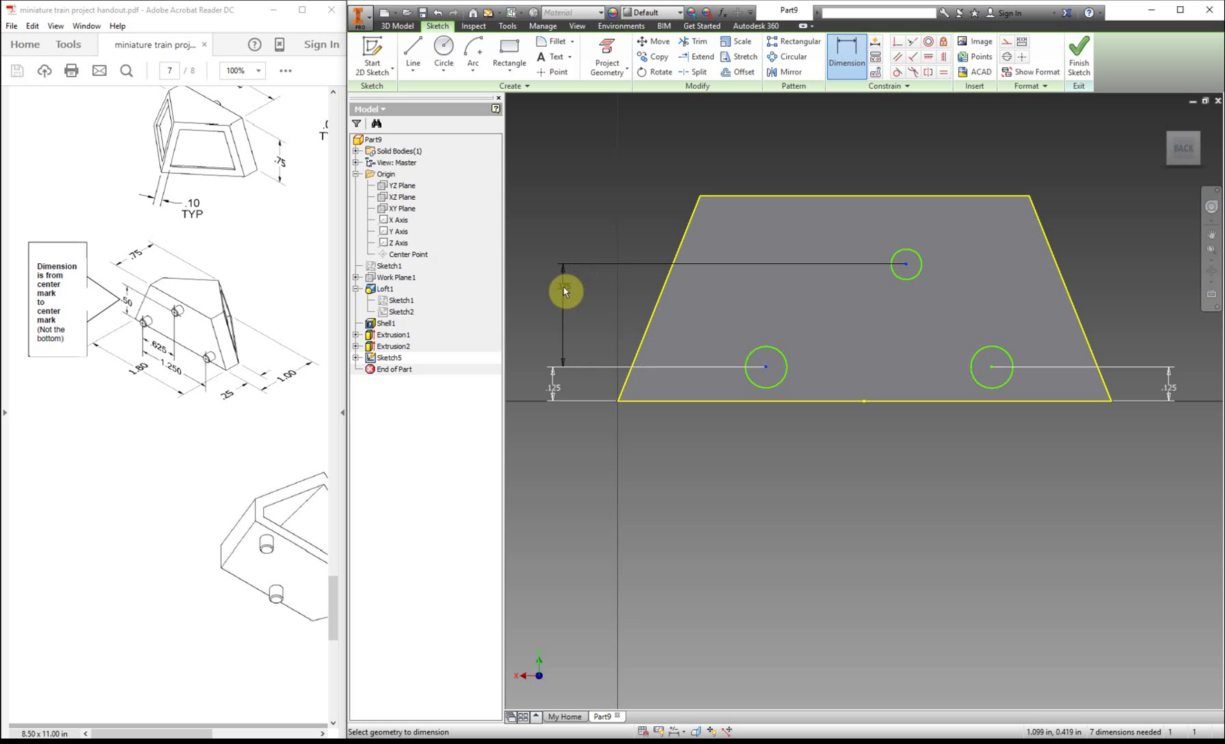
pyautogui.click(555, 310)
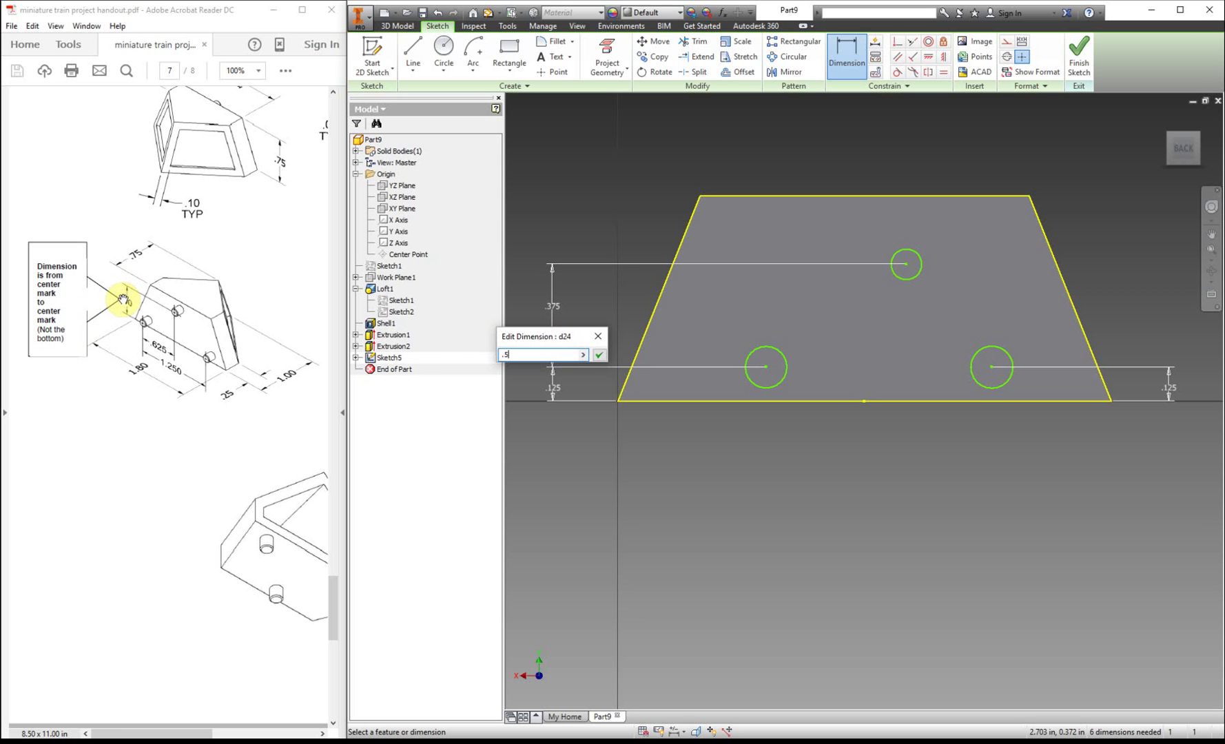
pyautogui.write('.5')
pyautogui.press('Return')
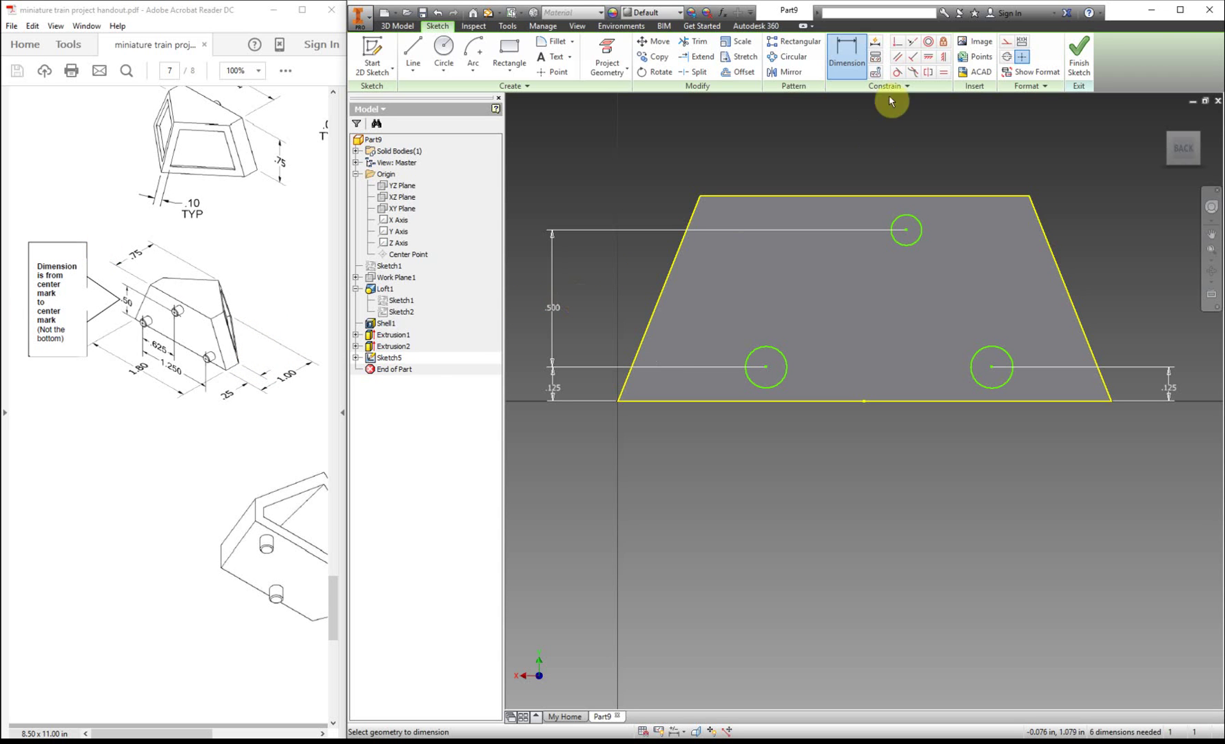
# Dimension the horizontal distance between the lower-left and upper circle centers as .625 in, following the handout
pyautogui.moveTo(265, 276); pyautogui.dragTo(222, 284)
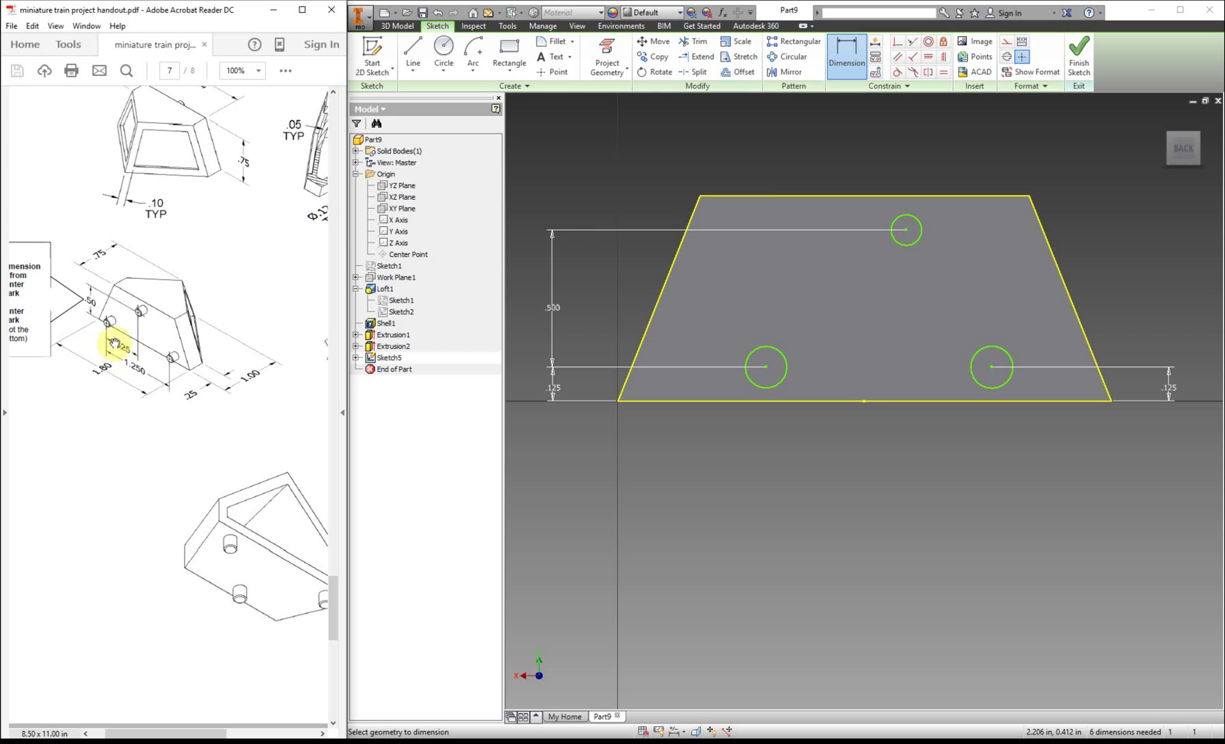
pyautogui.click(849, 64)
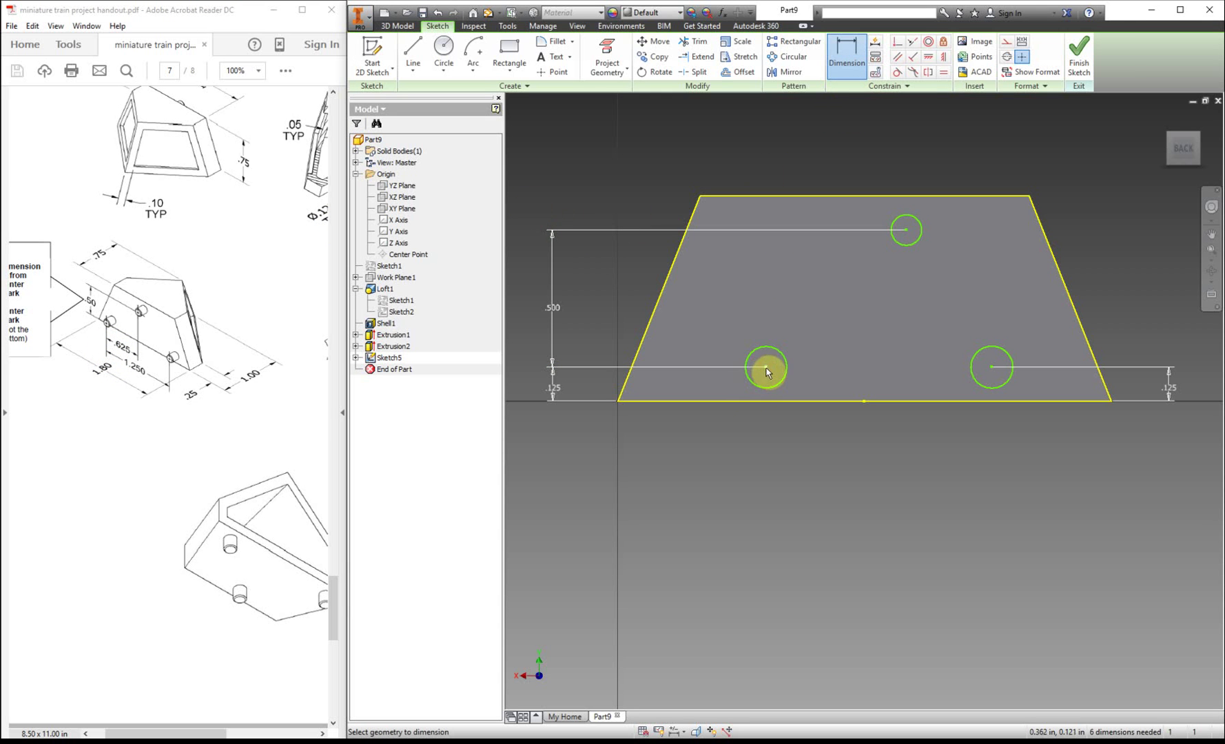
pyautogui.click(906, 231)
pyautogui.click(834, 463)
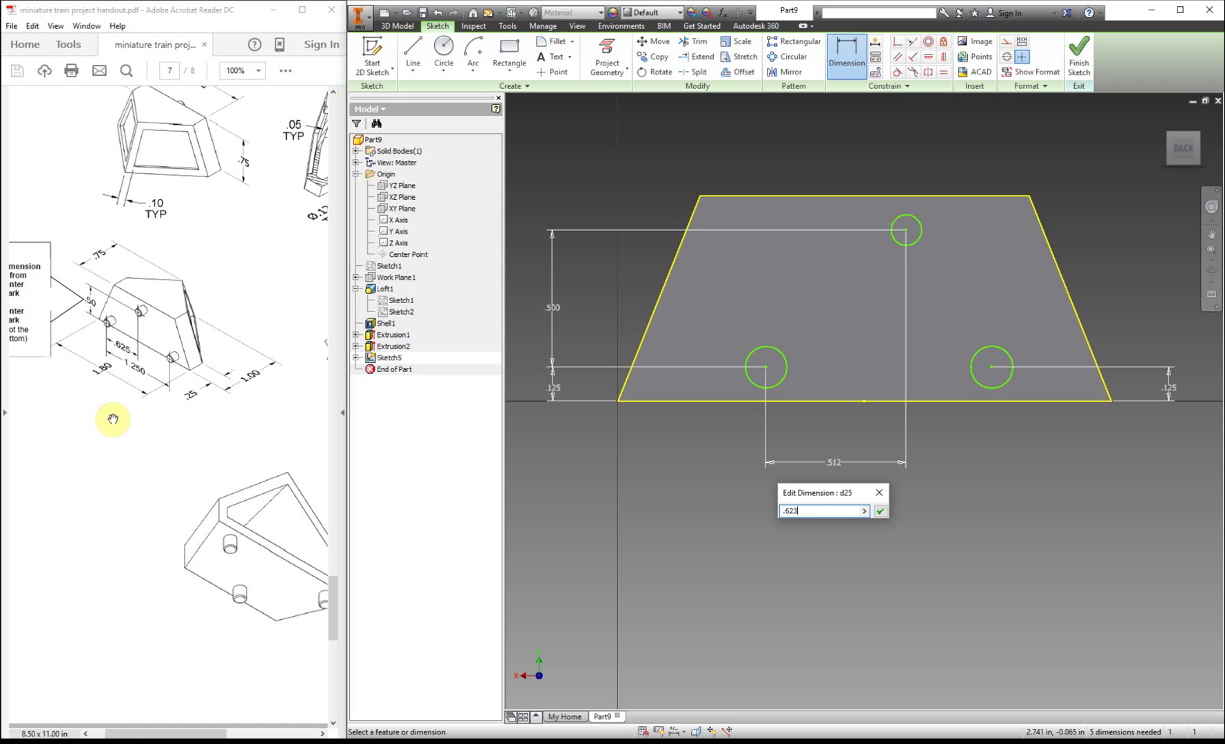
pyautogui.press('Return')
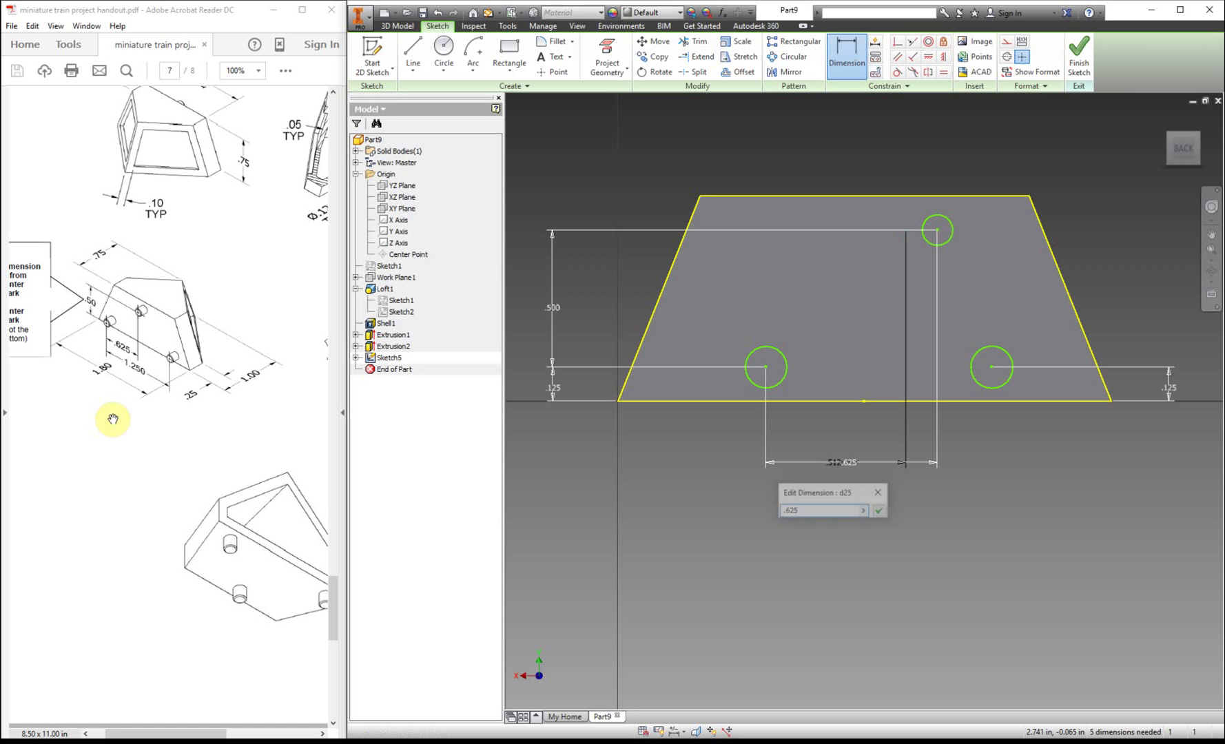
pyautogui.click(990, 370)
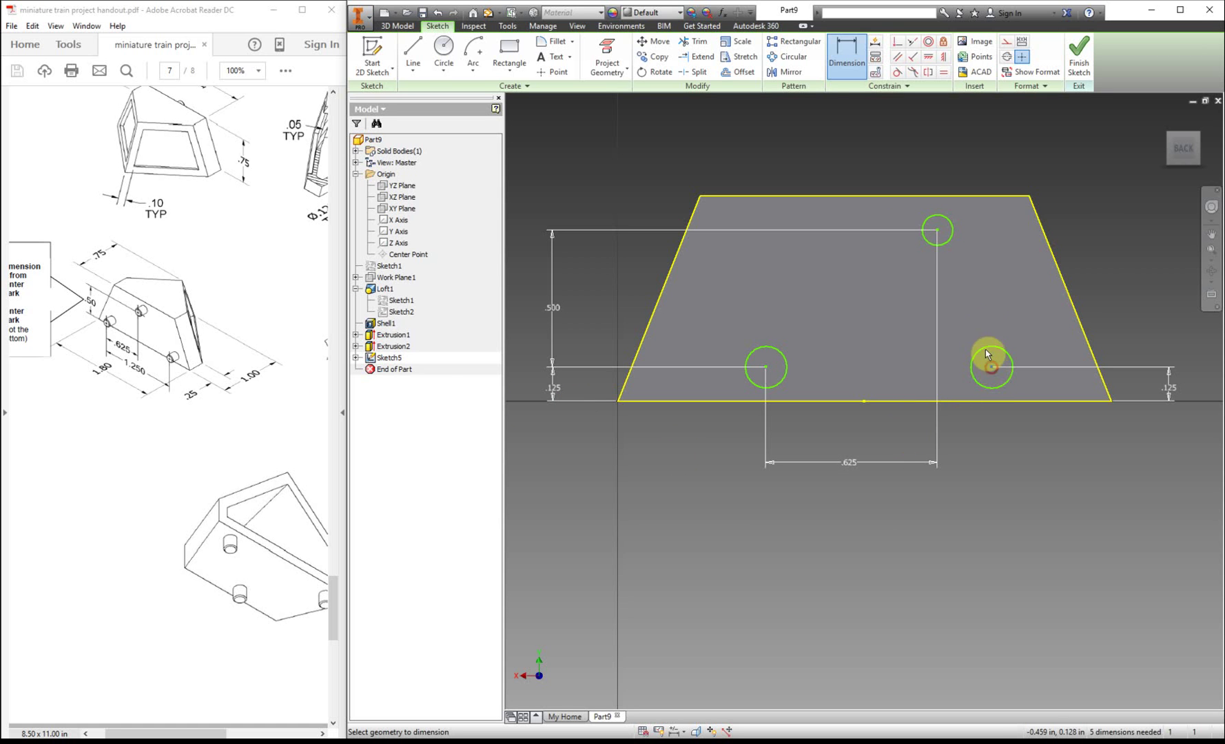
pyautogui.click(937, 233)
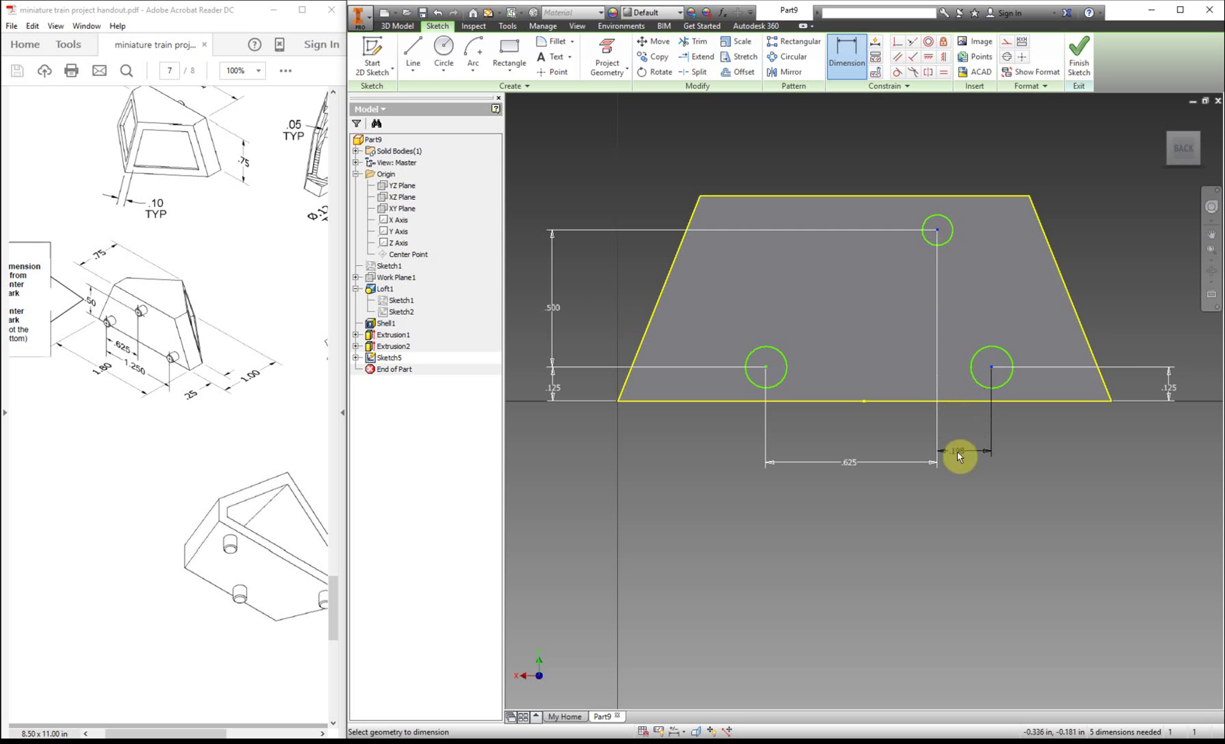
pyautogui.click(963, 463)
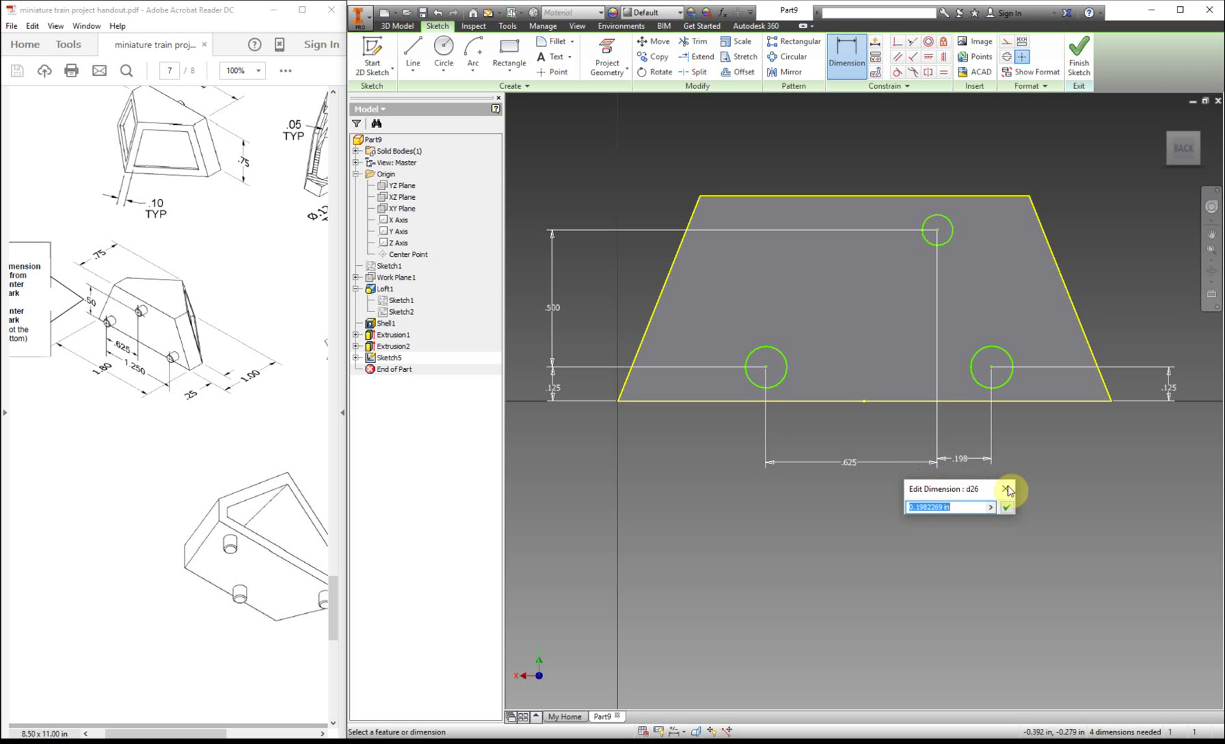
pyautogui.click(1007, 507)
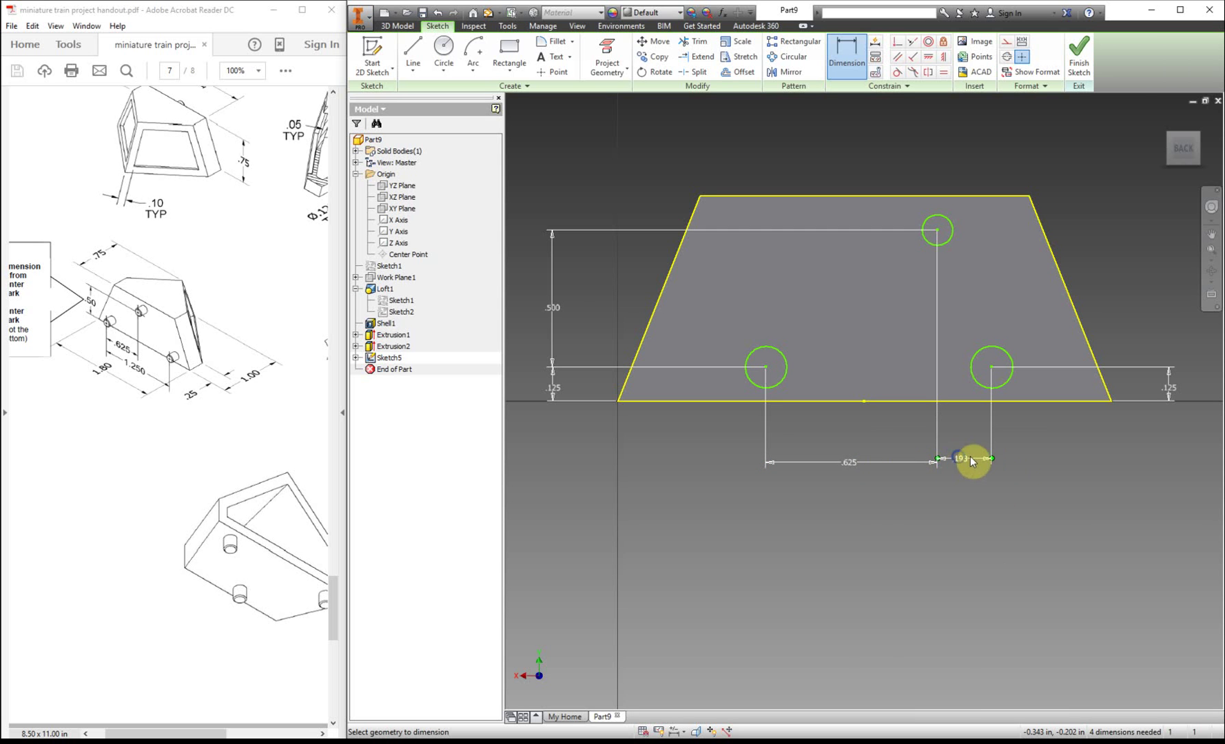
pyautogui.rightClick(972, 460)
pyautogui.click(1004, 458)
pyautogui.rightClick(981, 458)
pyautogui.click(958, 419)
# Dimension the horizontal distance between the two lower circle centers as 1.25 in and shift the circles left inside the face
pyautogui.click(846, 54)
pyautogui.click(766, 369)
pyautogui.click(992, 368)
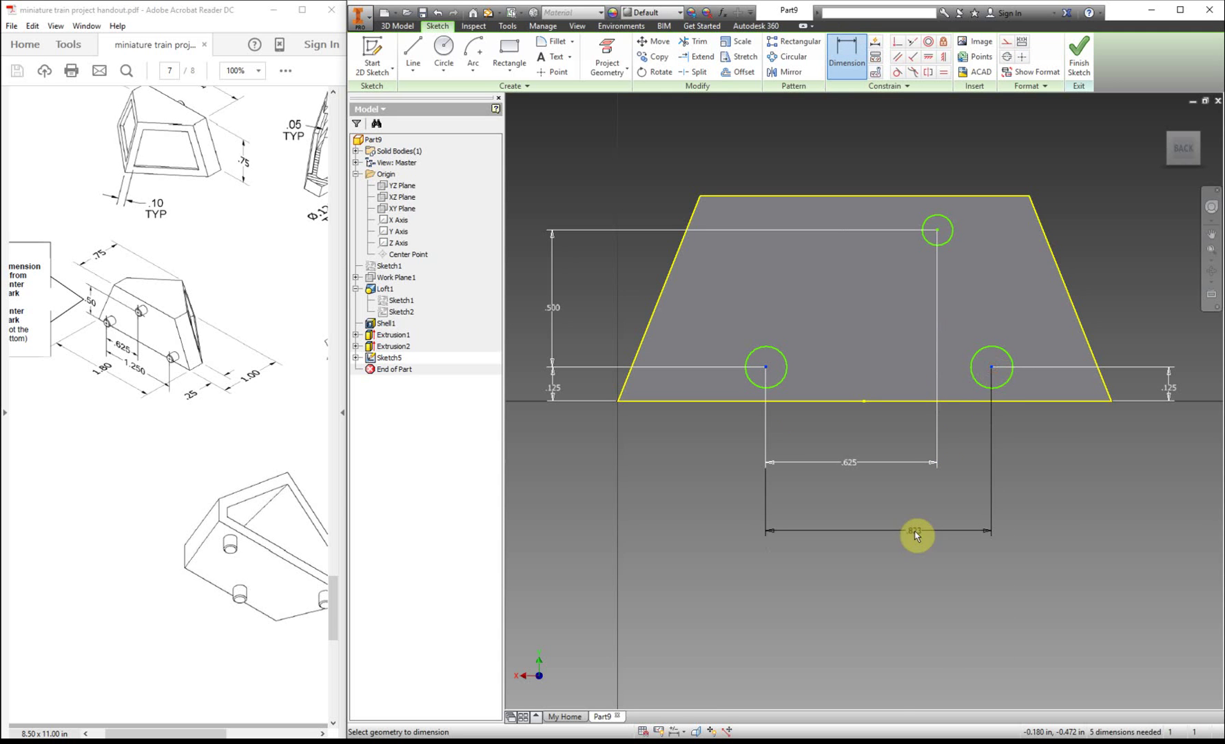
pyautogui.click(916, 544)
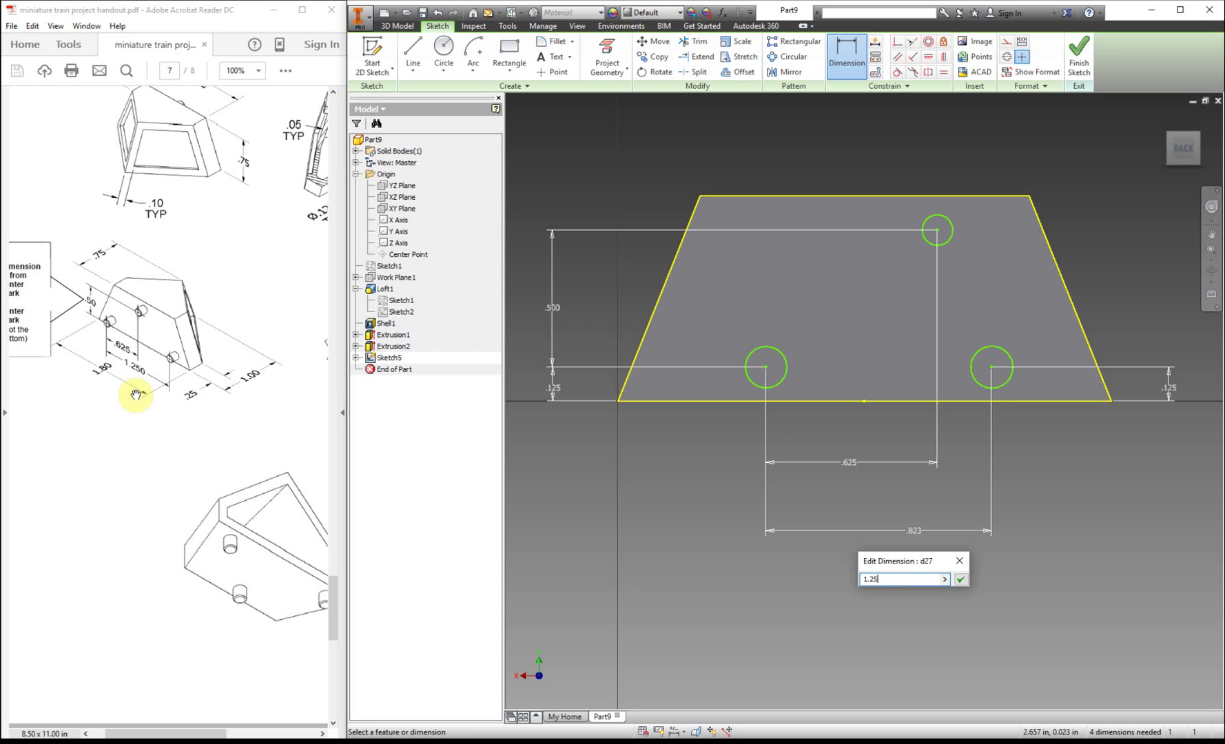
pyautogui.press('Return')
pyautogui.rightClick(936, 143)
pyautogui.click(989, 145)
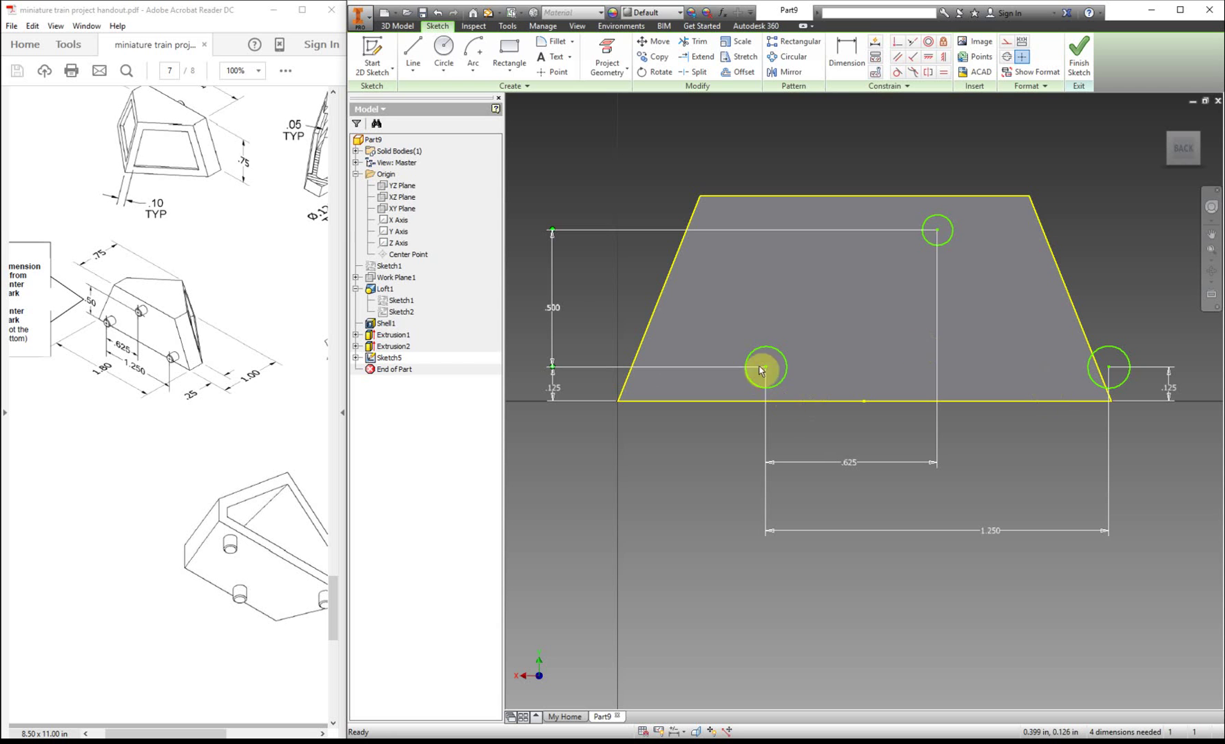
pyautogui.moveTo(769, 372); pyautogui.dragTo(718, 367)
# Dimension the horizontal distance from the face's upper-left corner to the upper circle's center as 1.2/2 in, half the handout's top width
pyautogui.press('d')
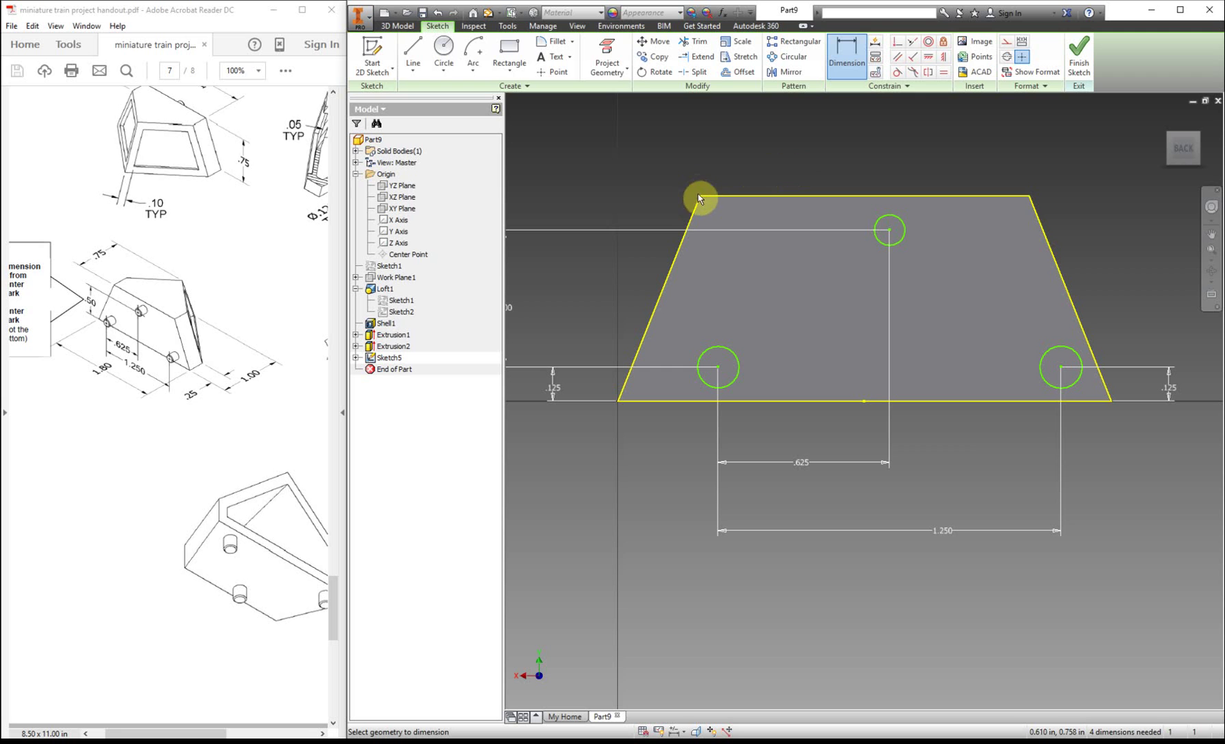
pyautogui.click(700, 197)
pyautogui.click(889, 229)
pyautogui.click(829, 144)
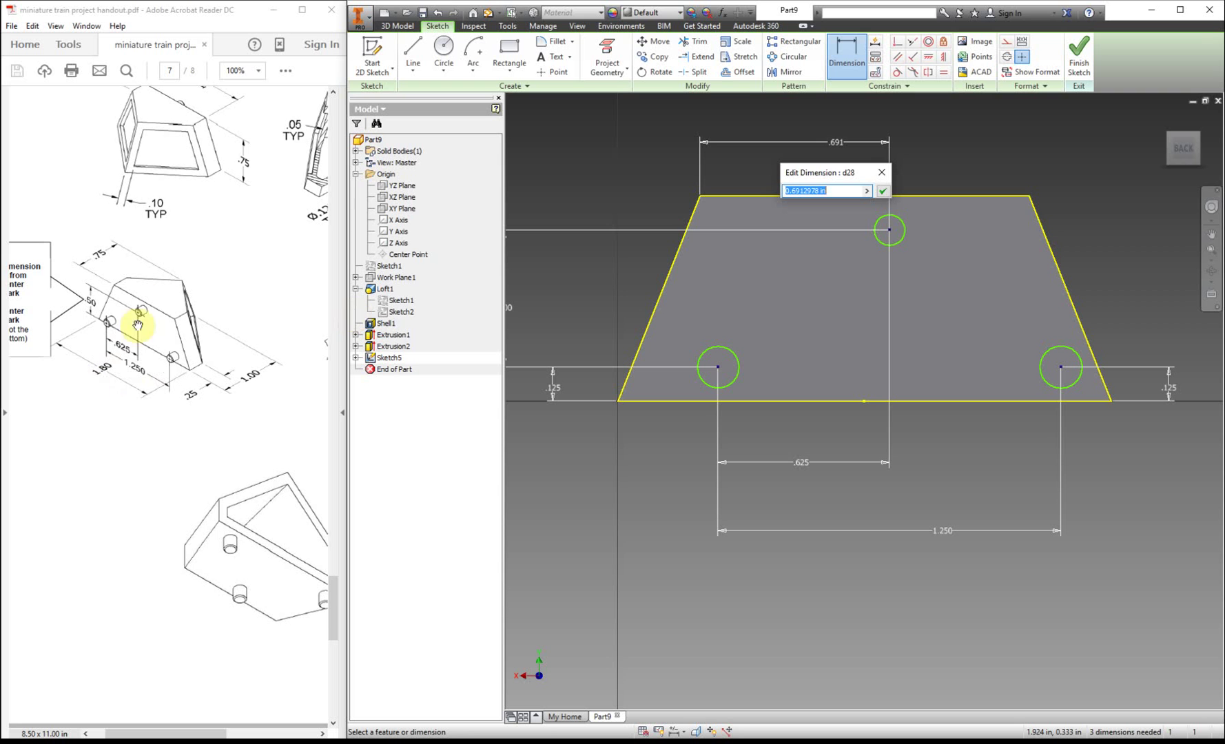
pyautogui.click(104, 341)
pyautogui.scroll(4, 191, 254)
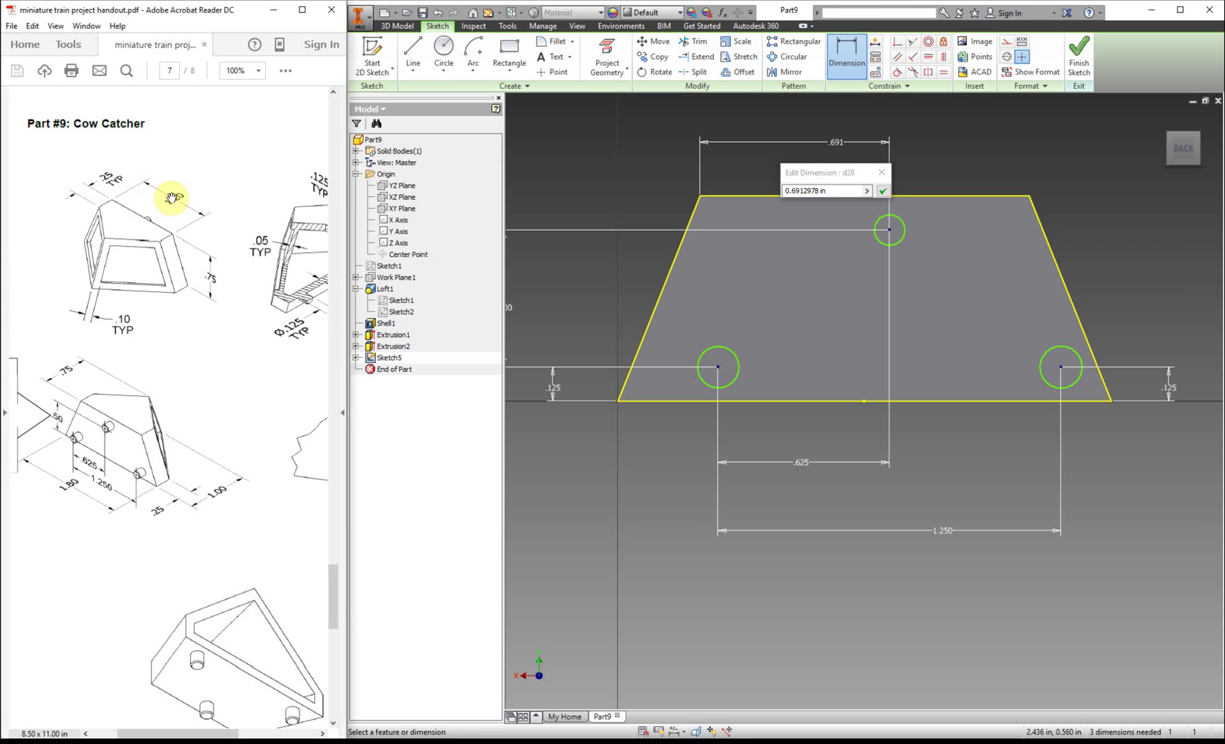
pyautogui.click(836, 192)
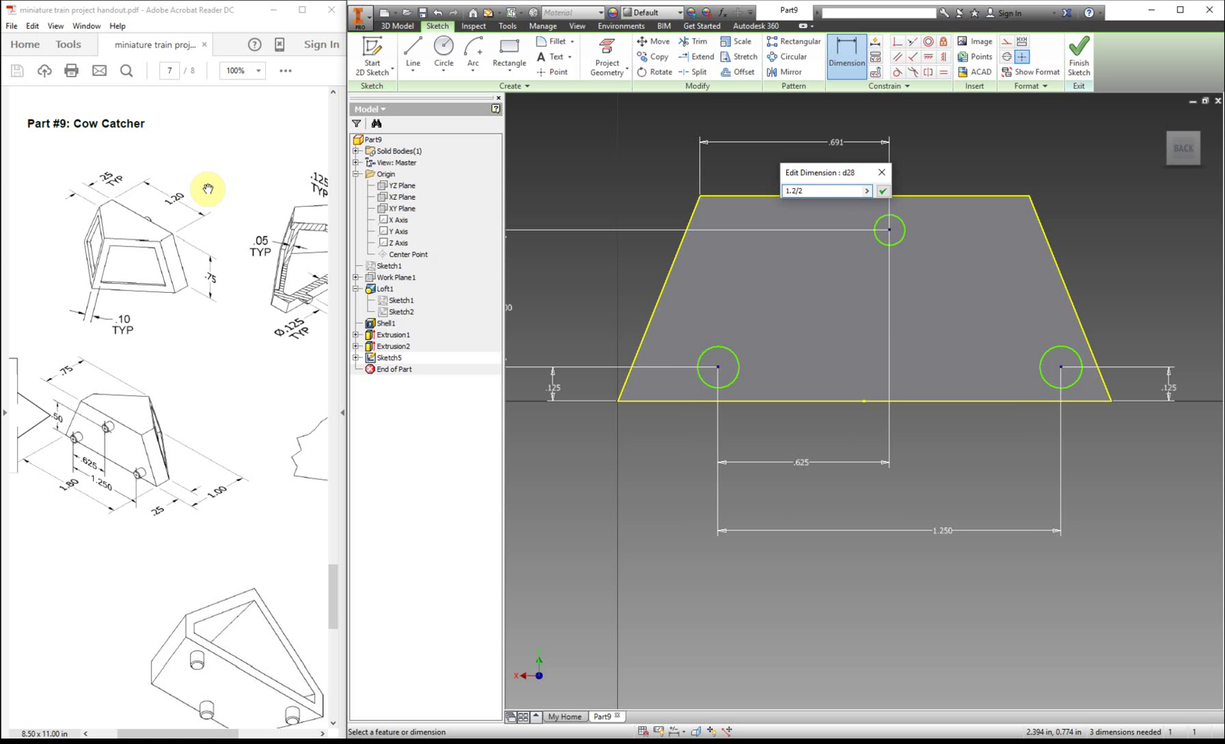
pyautogui.press('Return')
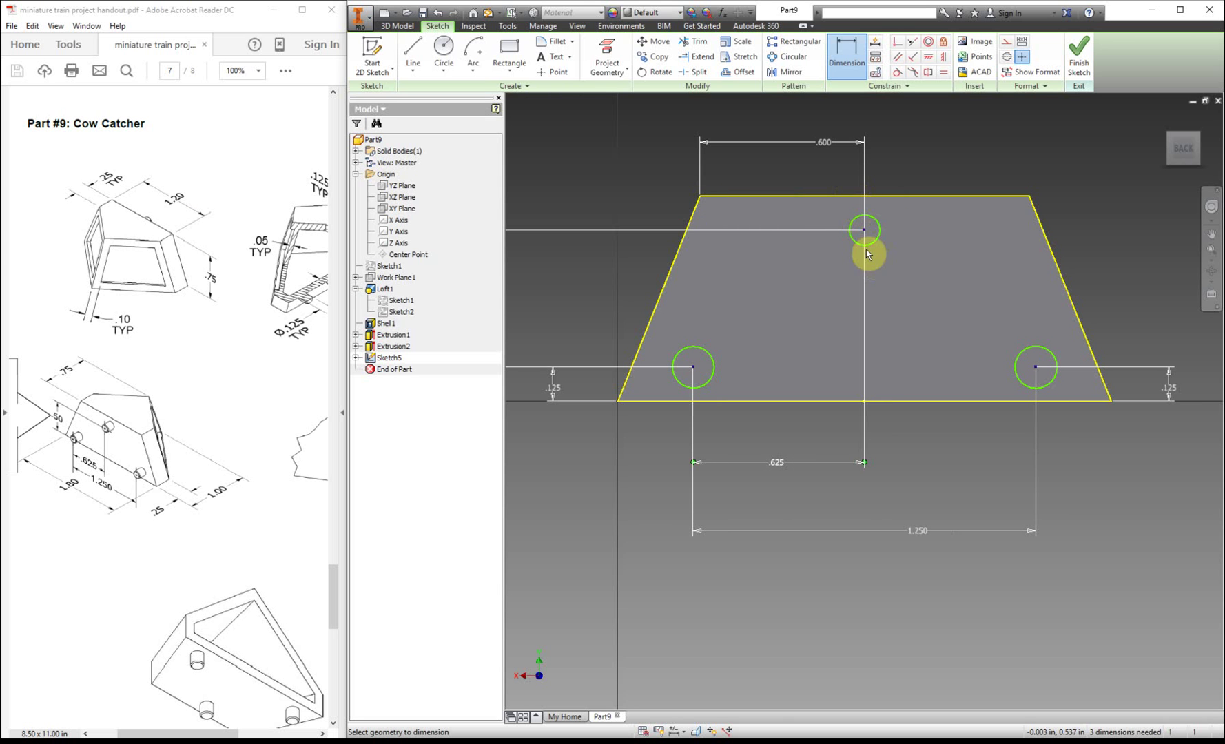
# Look up the peg diameter in the handout and dimension the lower-left circle's diameter as .125 in
pyautogui.click(687, 363)
pyautogui.click(1038, 368)
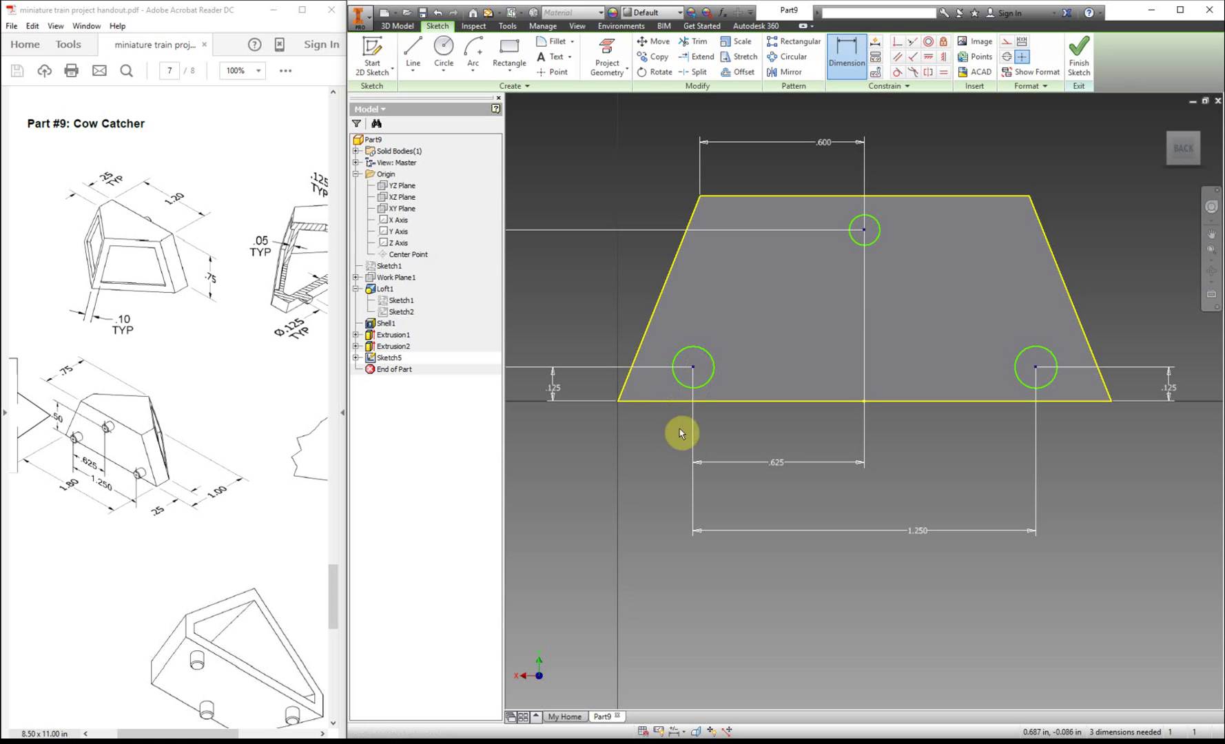
pyautogui.click(691, 389)
pyautogui.click(659, 456)
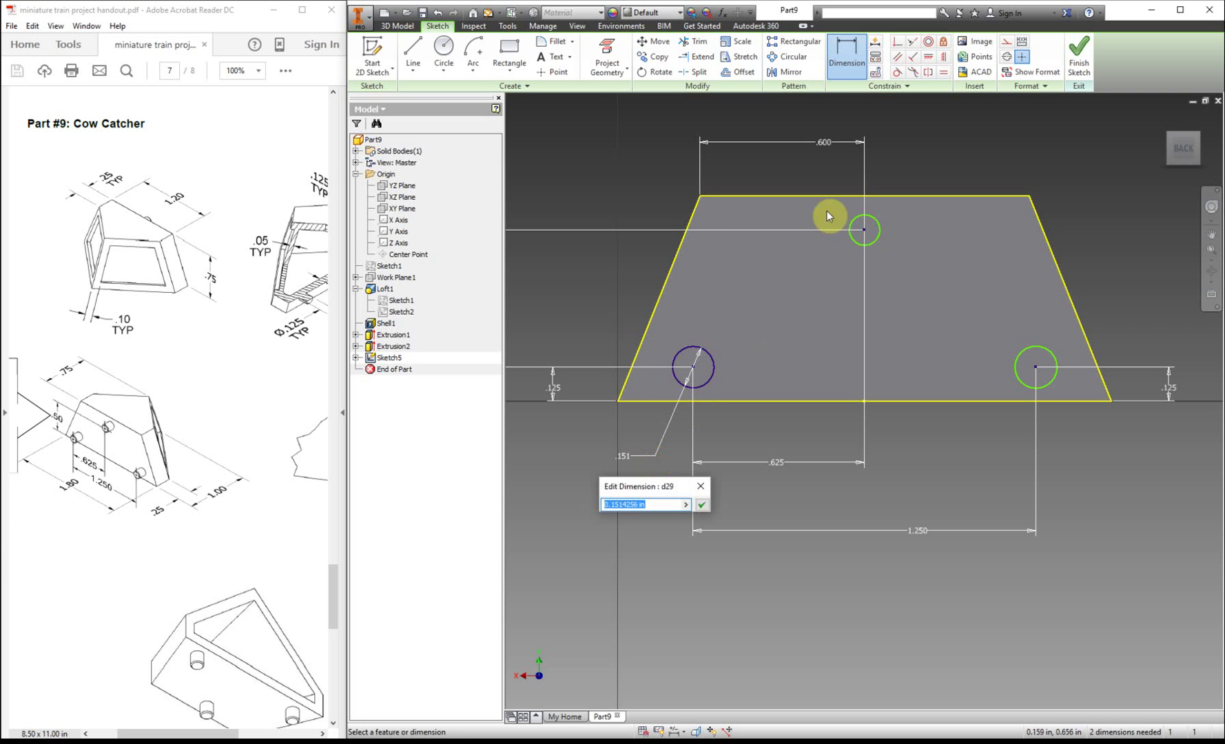
pyautogui.moveTo(255, 388); pyautogui.dragTo(120, 347)
pyautogui.moveTo(284, 234); pyautogui.dragTo(245, 343)
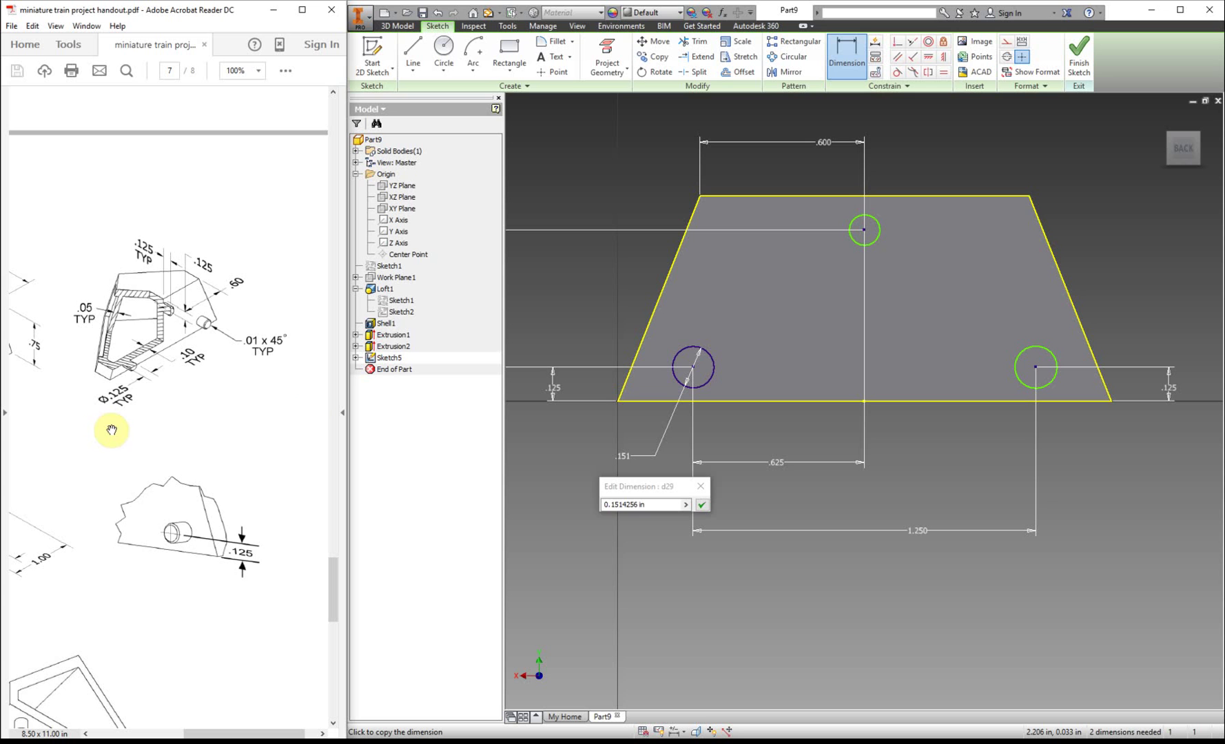
pyautogui.click(651, 505)
pyautogui.write('.125')
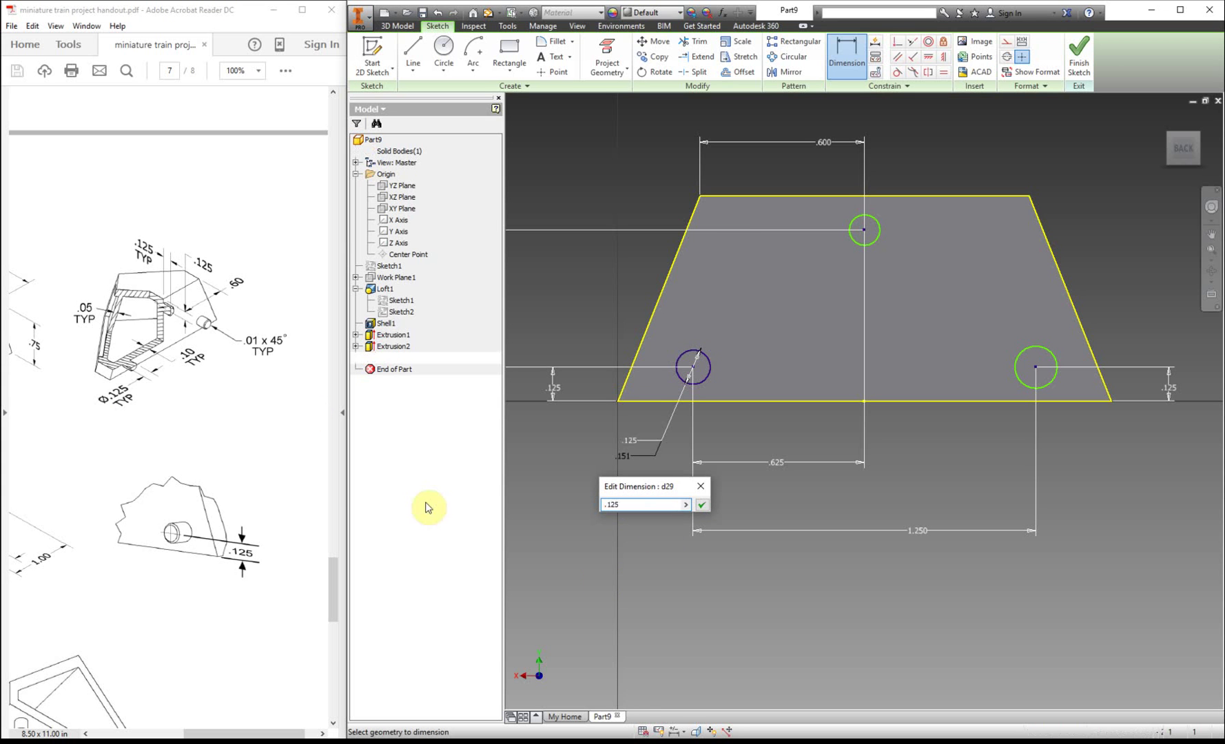
pyautogui.press('Return')
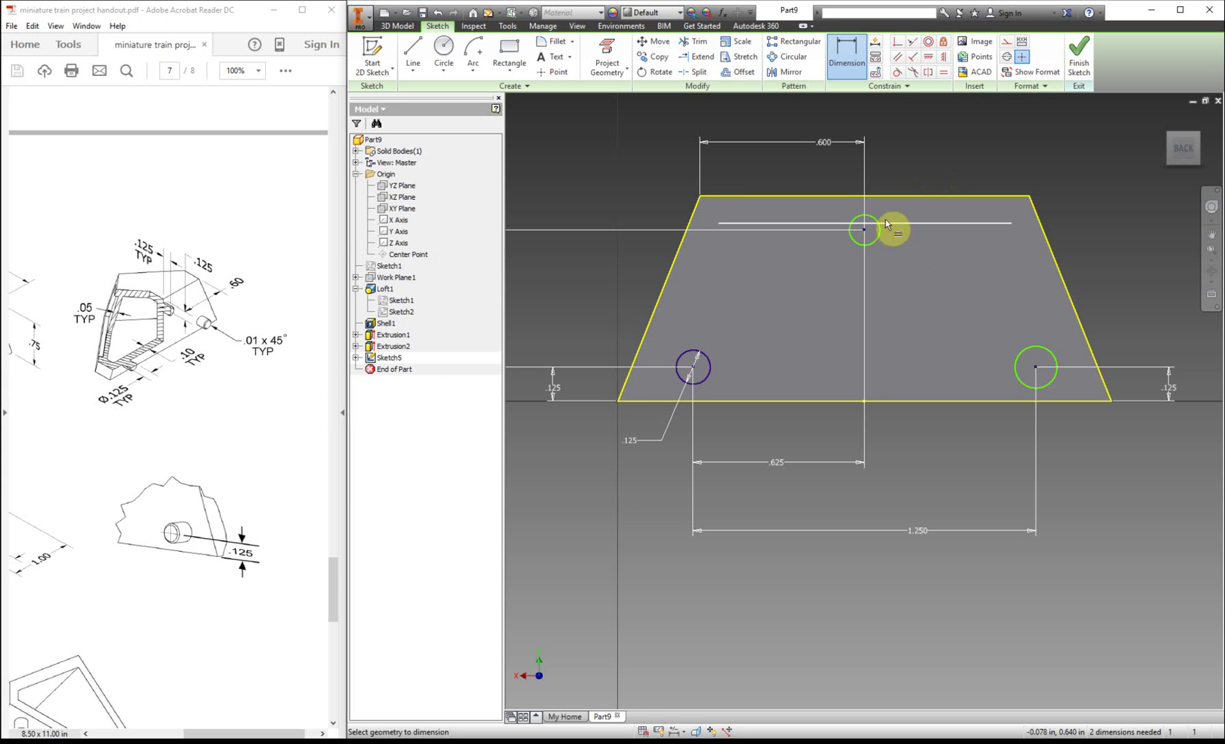
# Apply equal constraints so the upper and lower-right circles match the lower-left circle's size
pyautogui.click(944, 73)
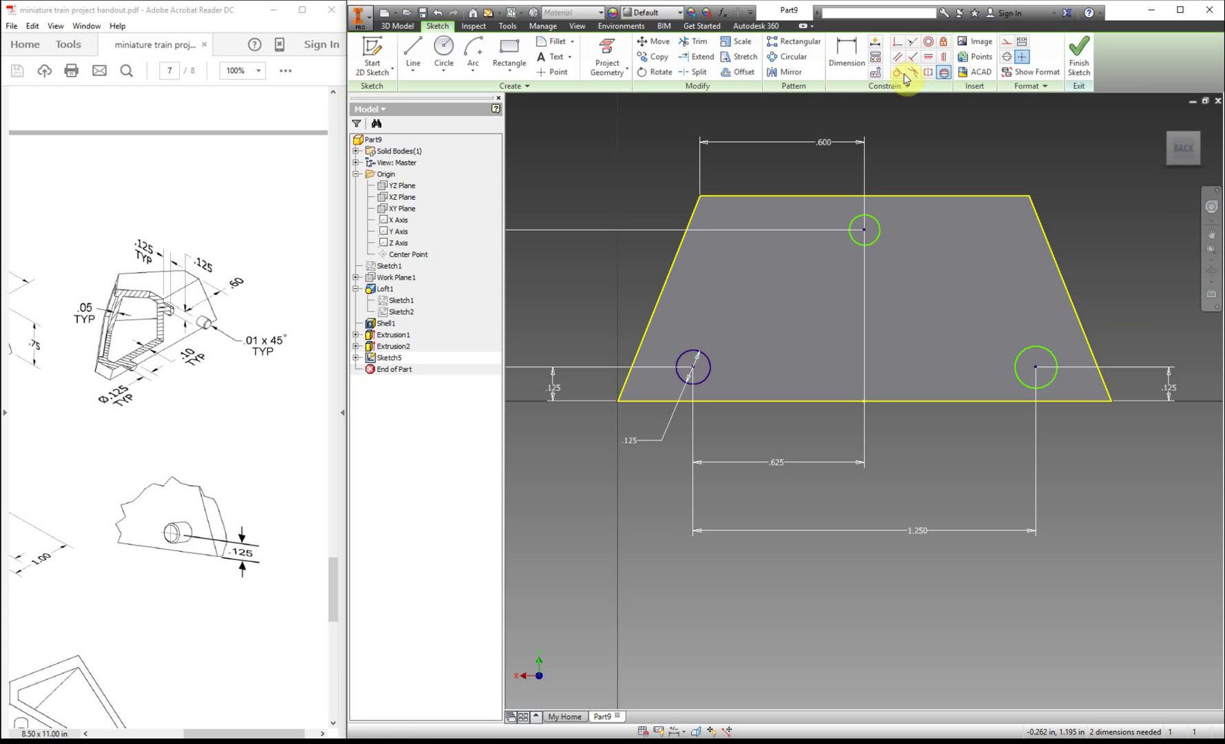
pyautogui.click(704, 359)
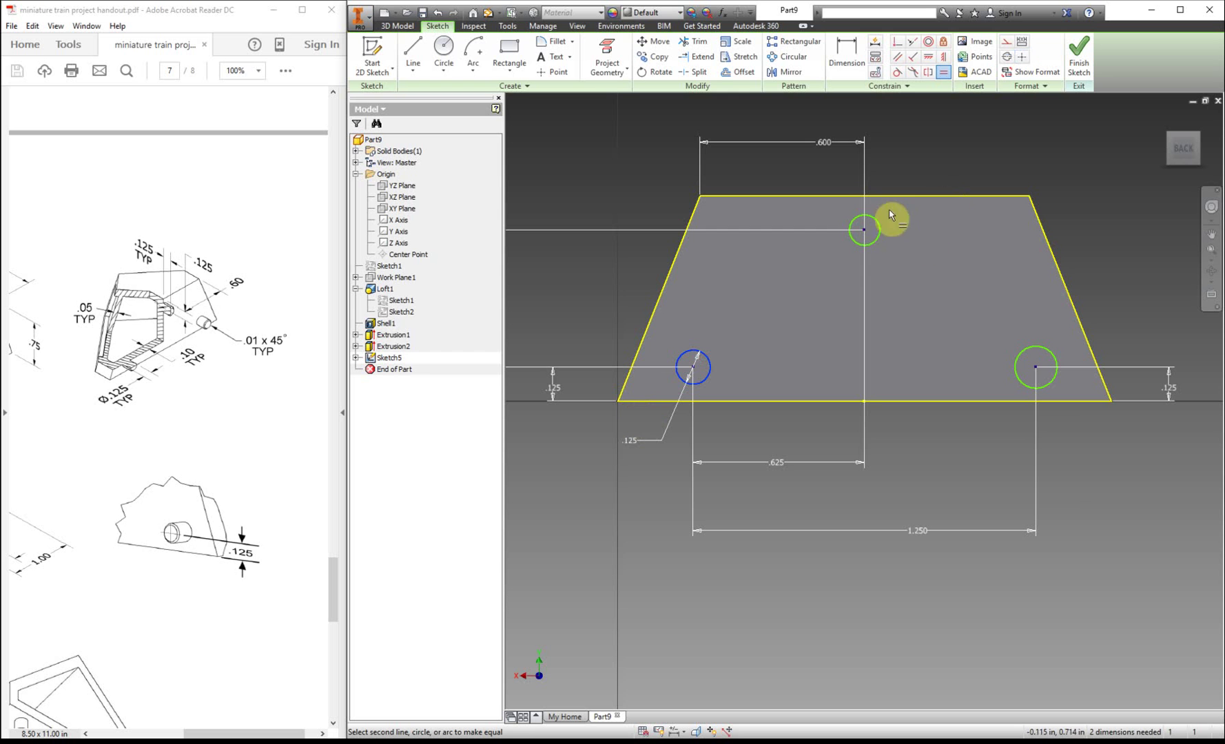
pyautogui.click(876, 224)
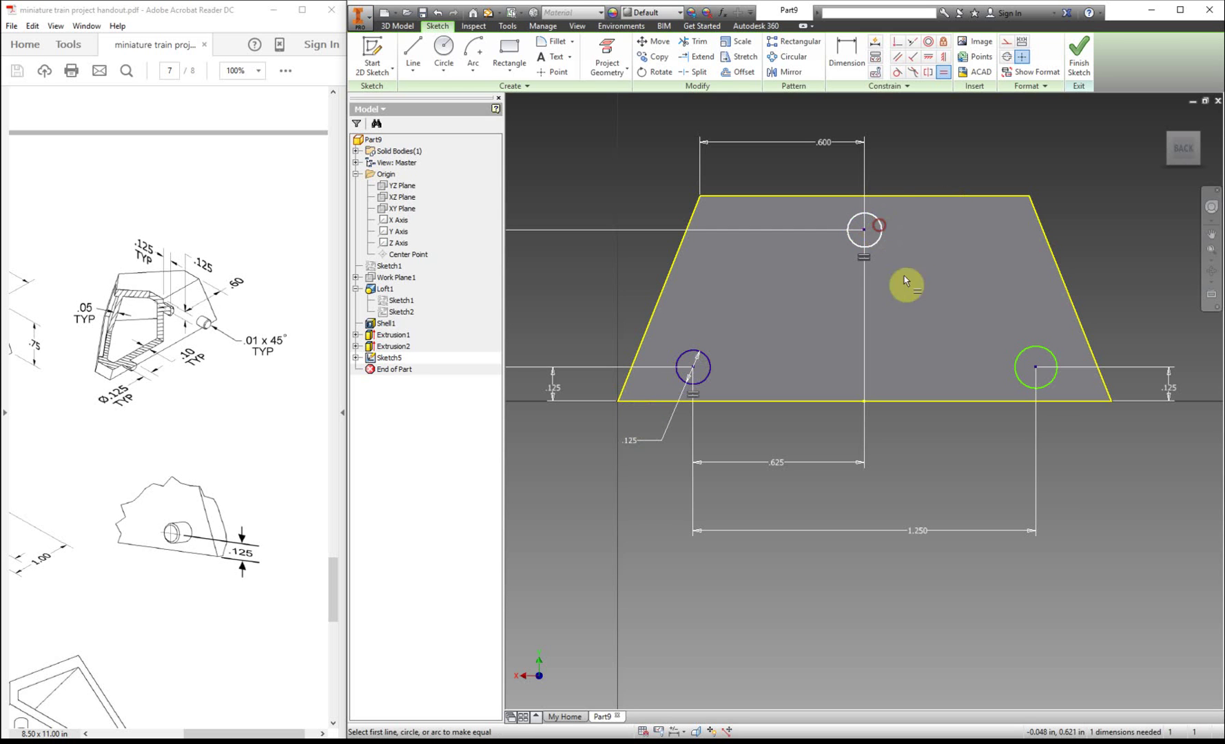
pyautogui.click(1055, 359)
pyautogui.click(875, 226)
pyautogui.press('Escape')
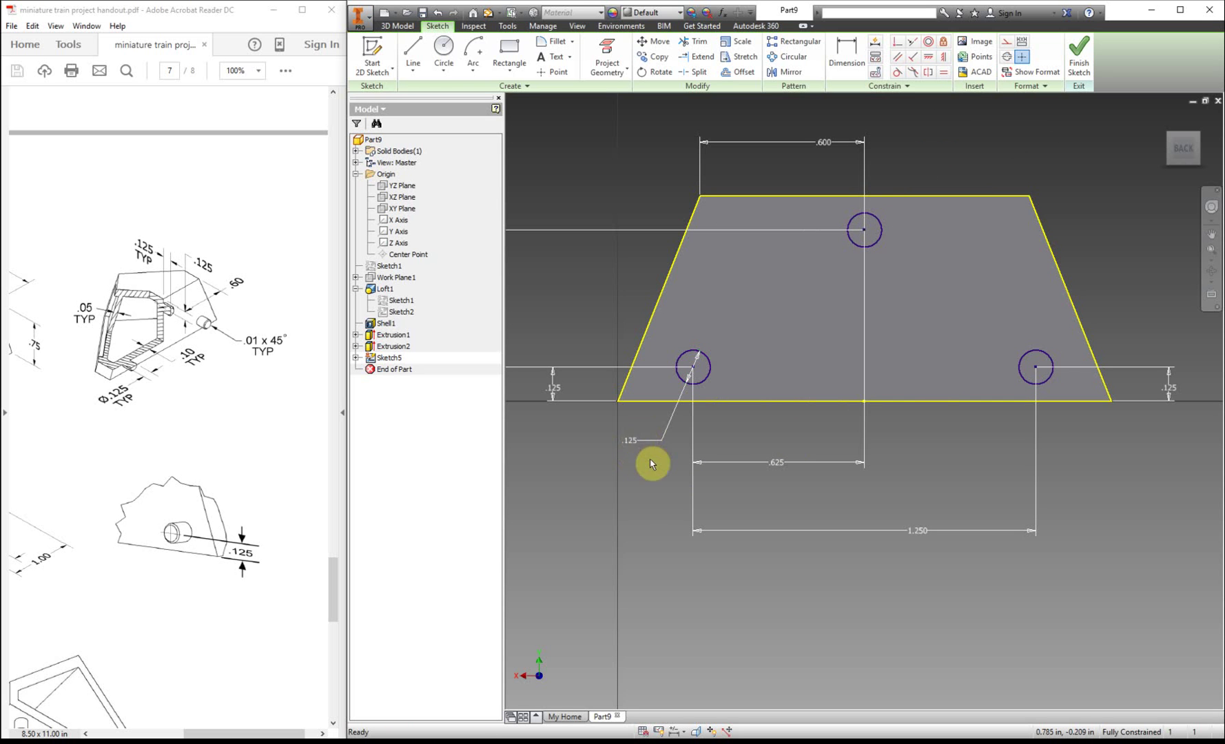
# Test the equal constraints by setting the lower-left circle's diameter to .25 in, and set it back to .125 in
pyautogui.doubleClick(631, 442)
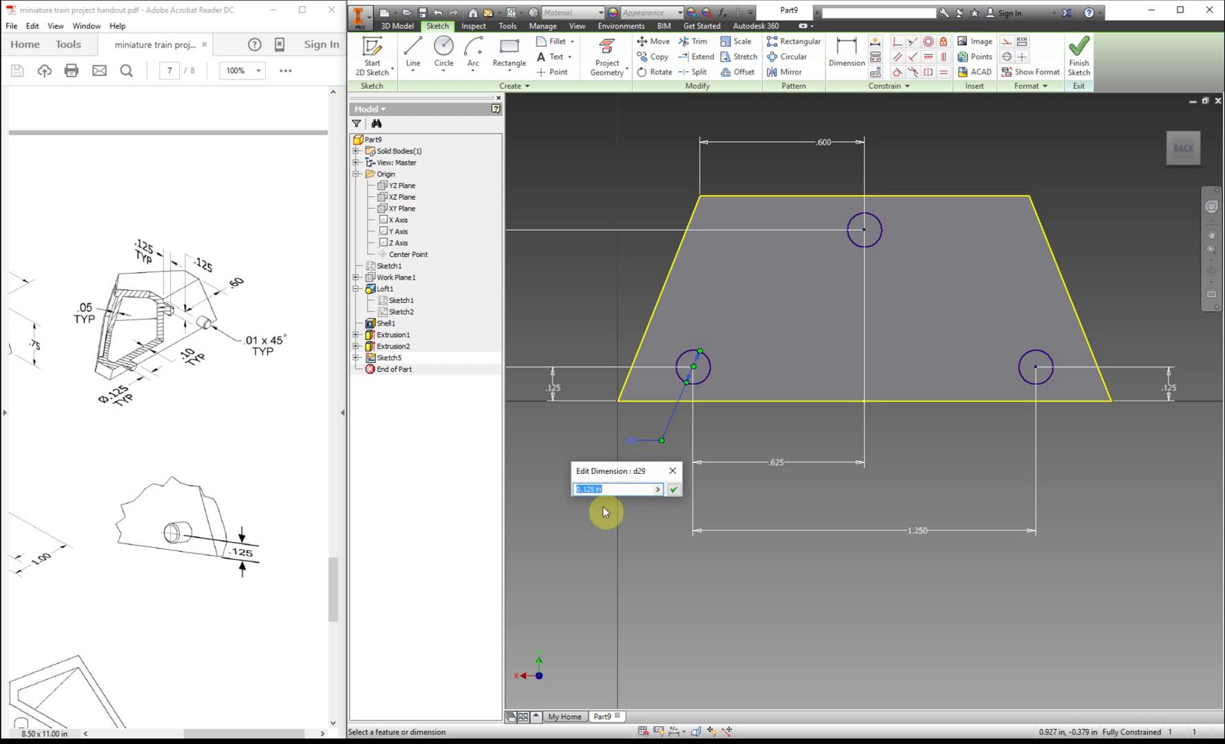
pyautogui.write('.25')
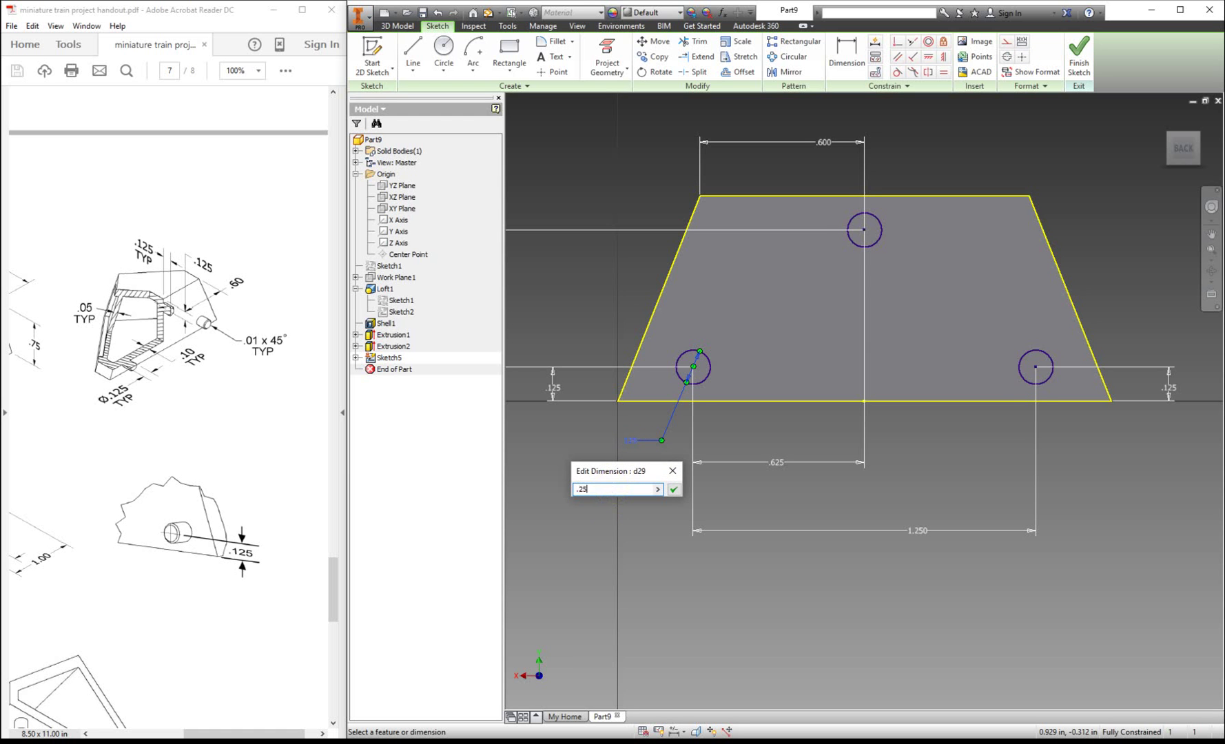
pyautogui.press('Return')
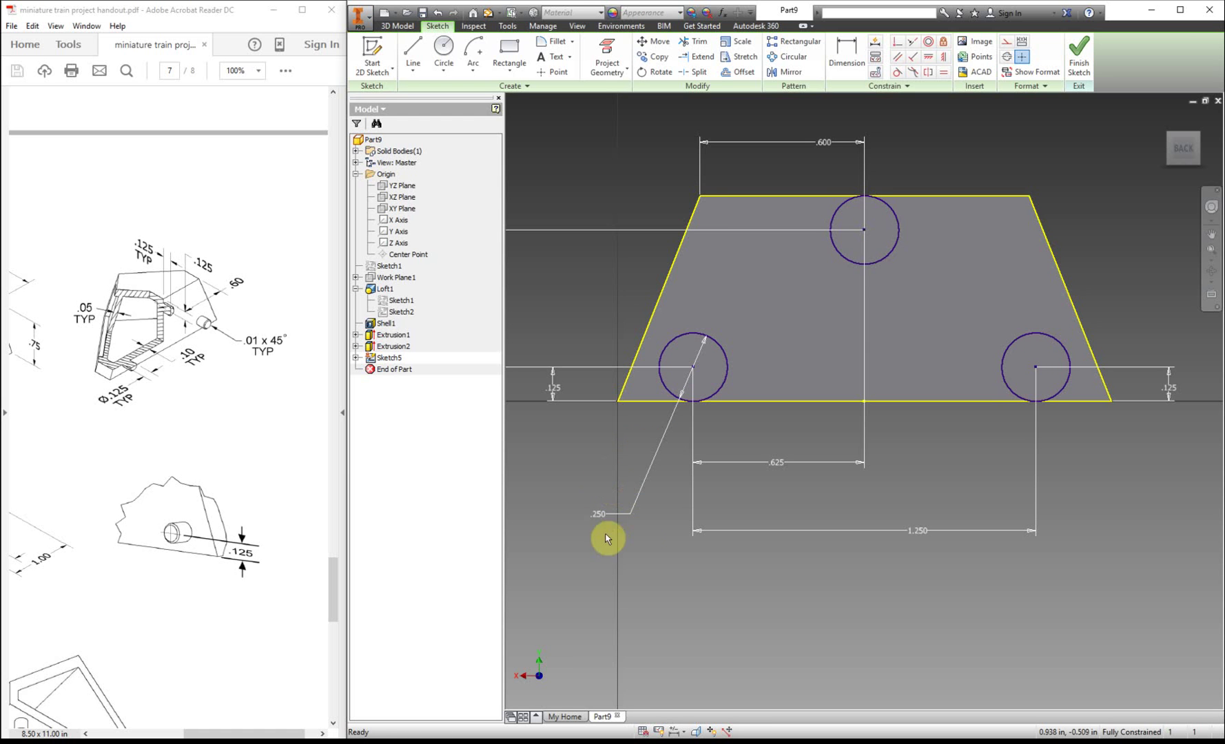
pyautogui.doubleClick(601, 512)
pyautogui.click(556, 560)
pyautogui.write('125')
pyautogui.press('Return')
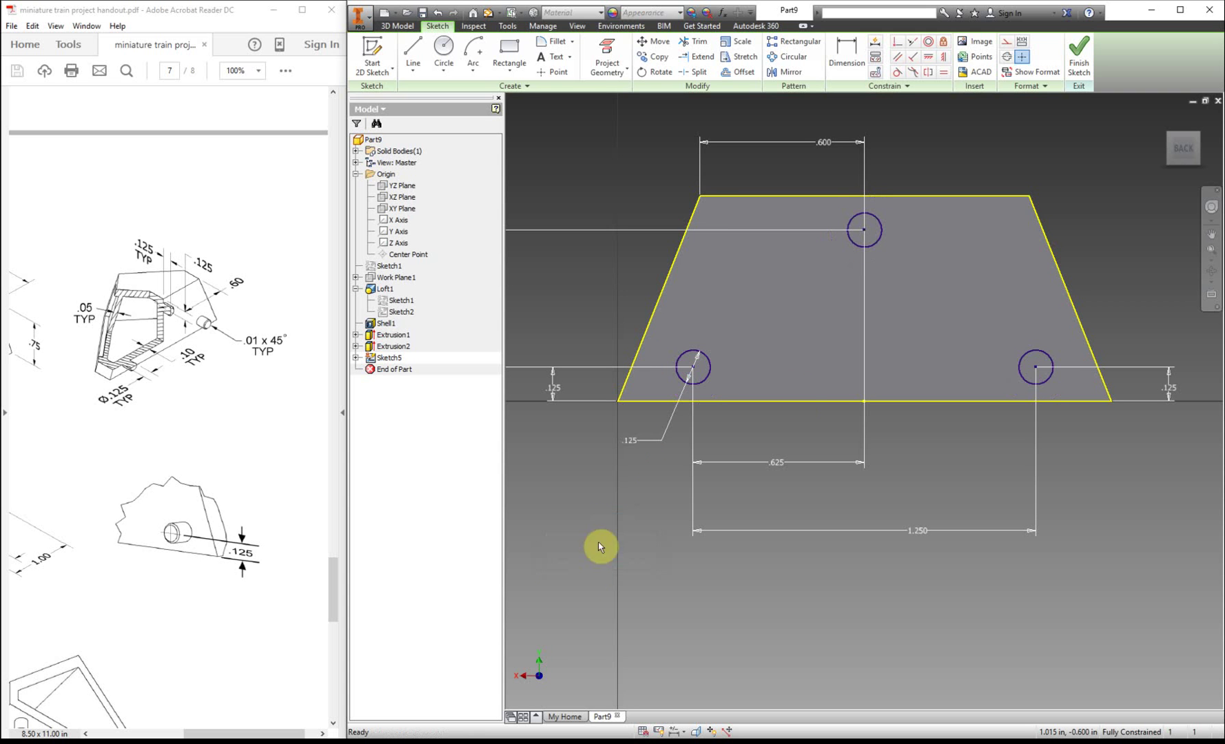
# Finish the sketch and extrude all three circles .125 in outward from the back face as pegs
pyautogui.click(1075, 66)
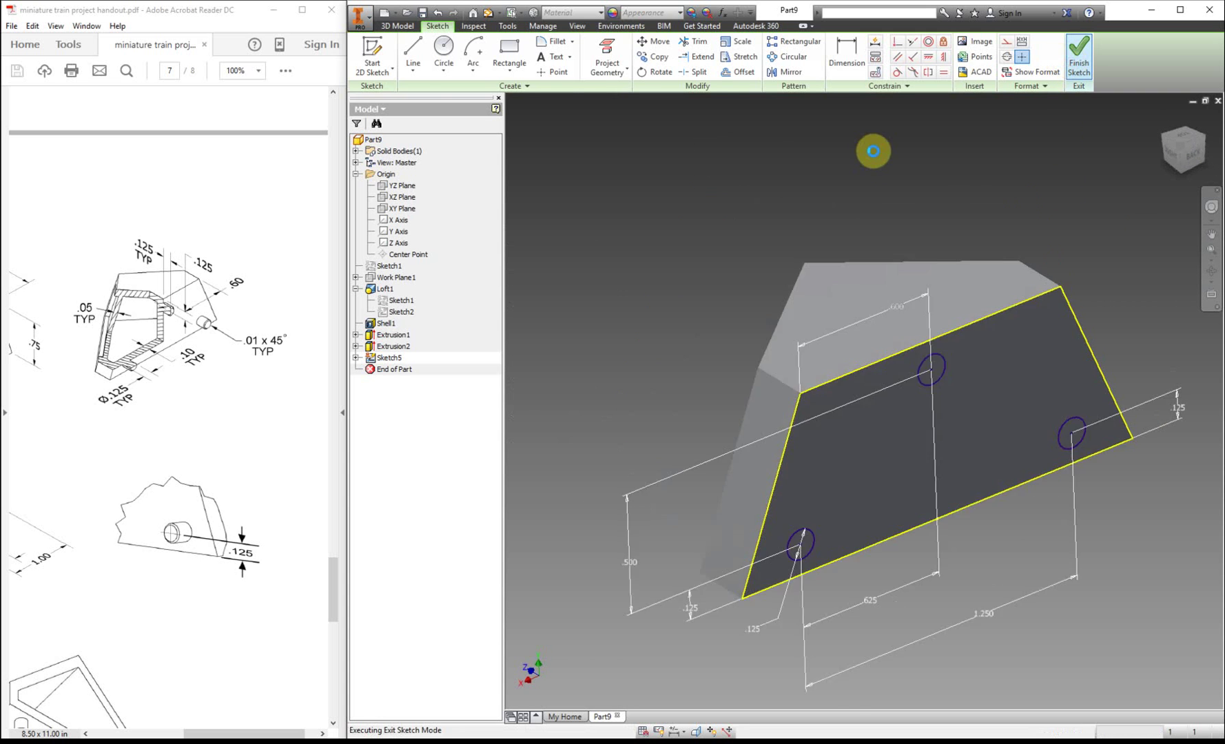
pyautogui.click(417, 55)
pyautogui.click(839, 584)
pyautogui.click(1082, 443)
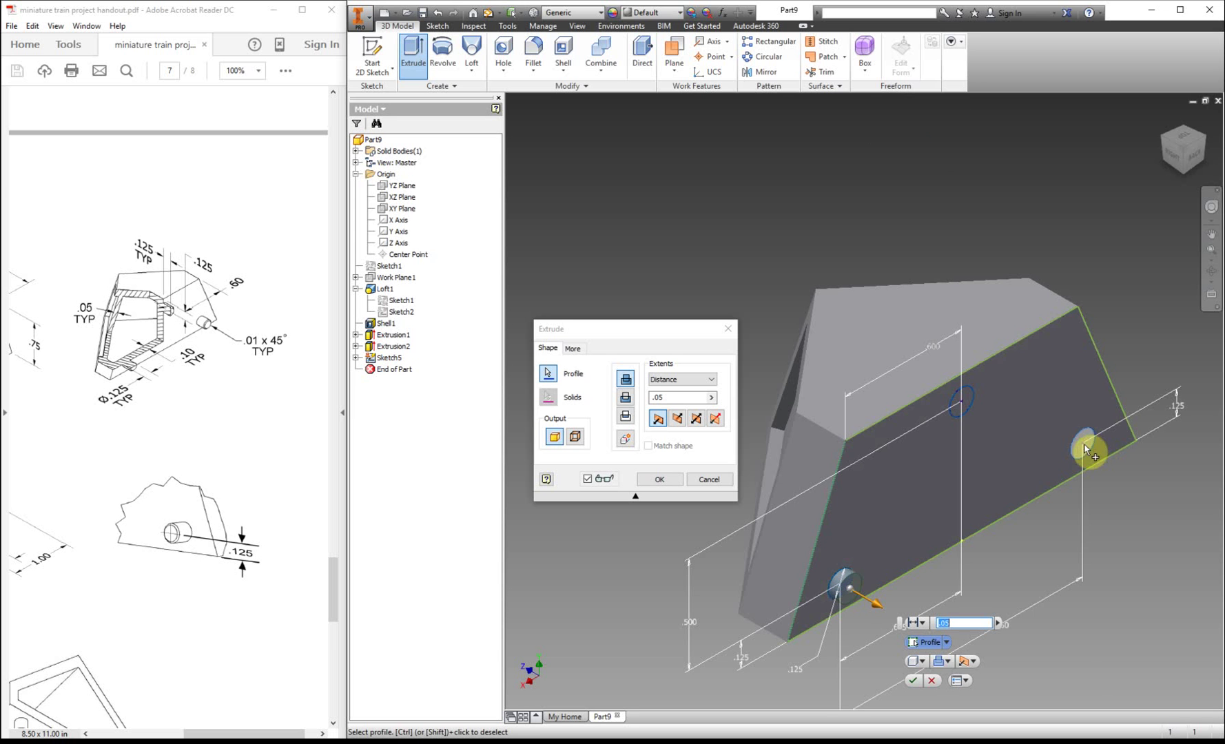
pyautogui.click(966, 392)
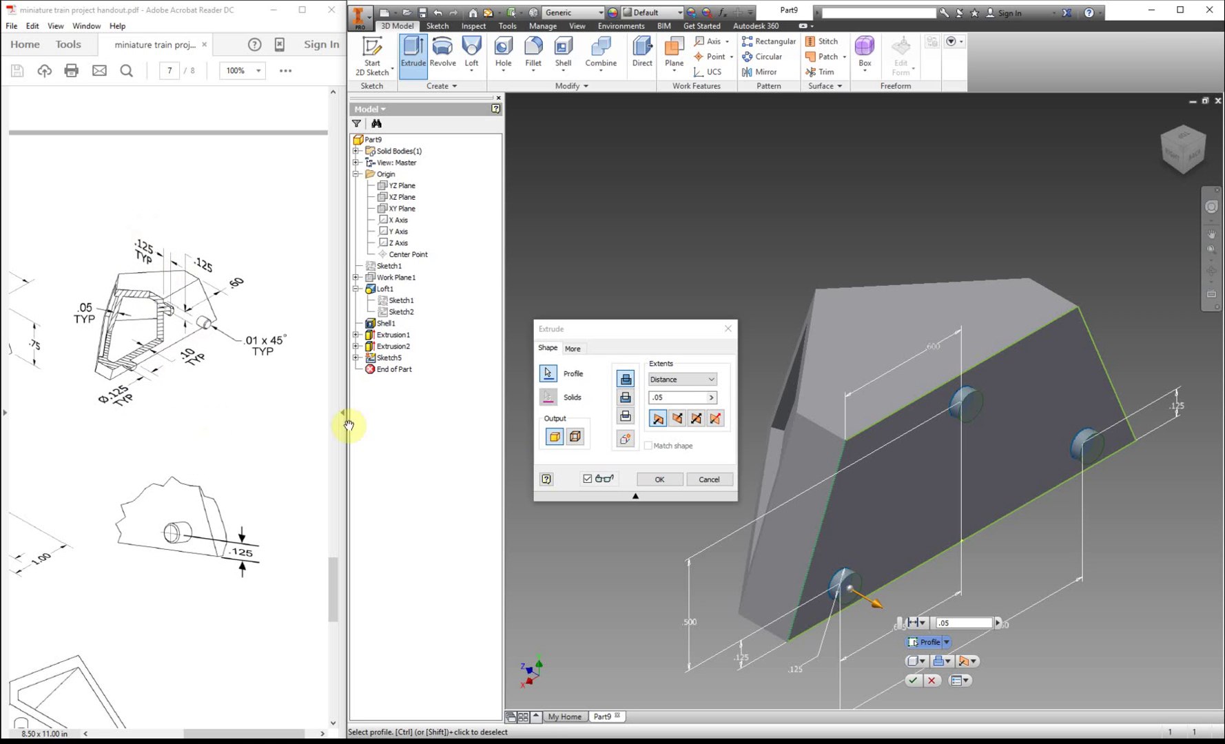
pyautogui.click(679, 397)
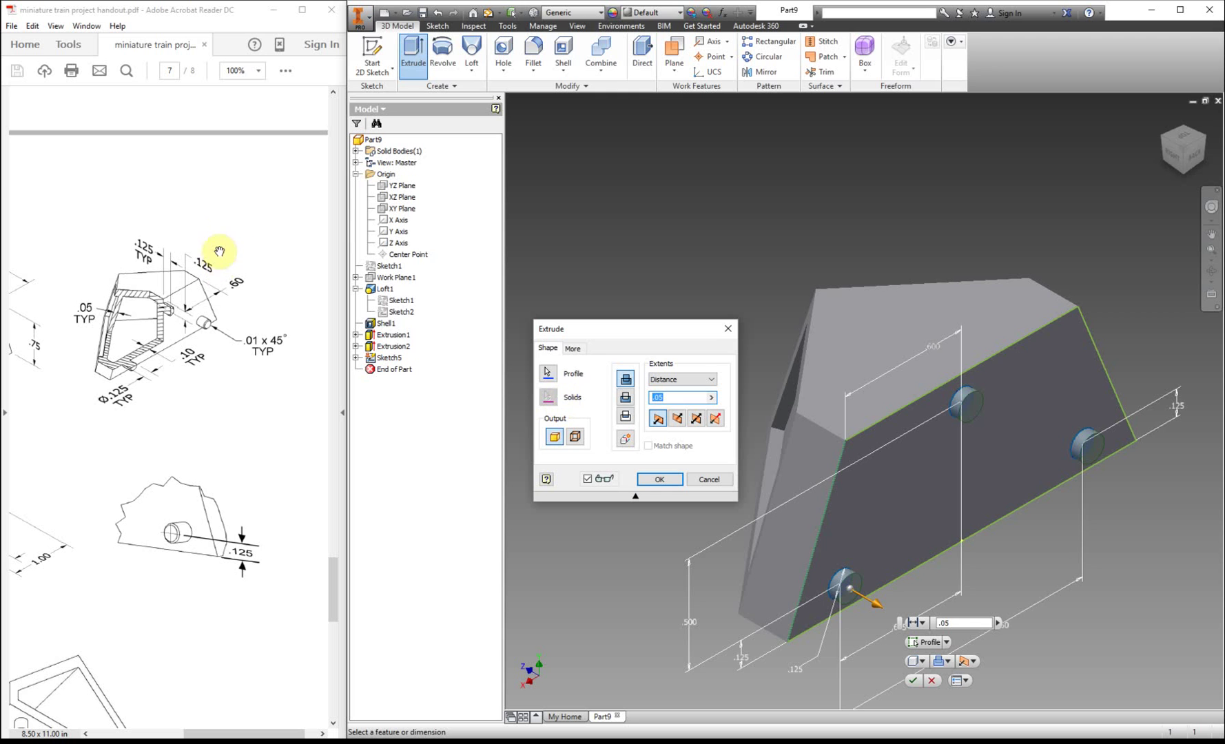
pyautogui.write('.125')
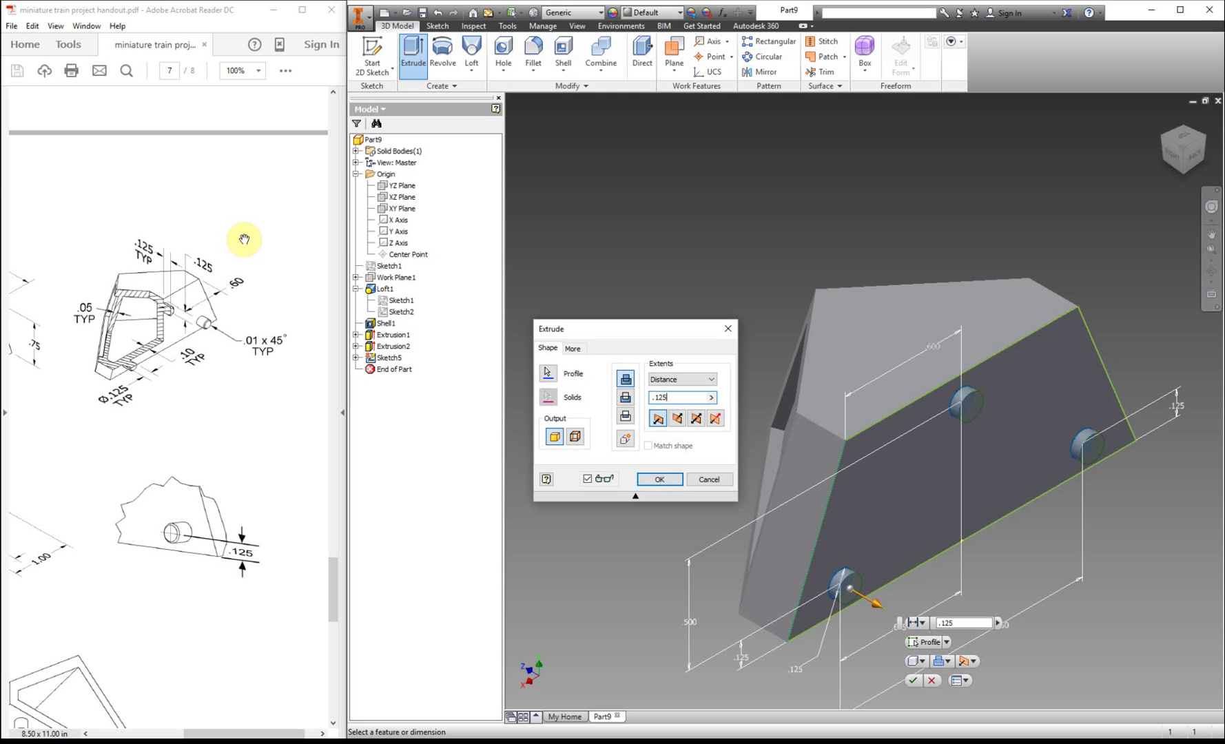
pyautogui.press('Return')
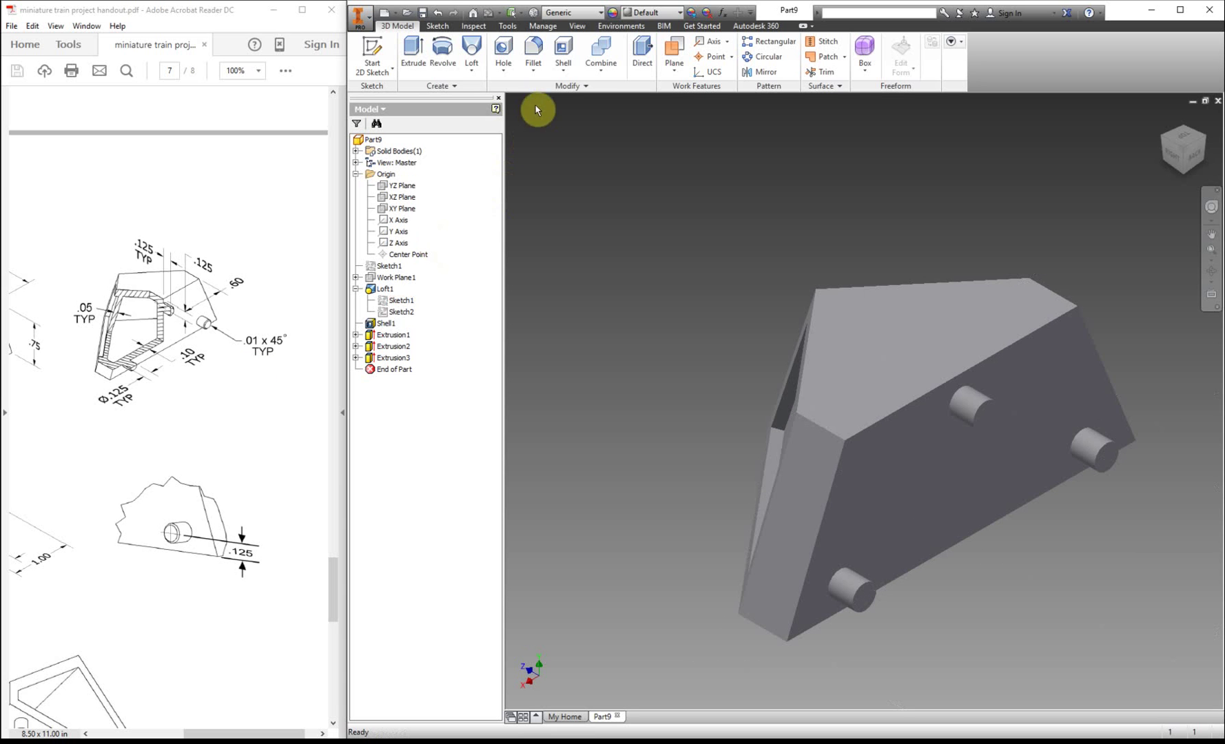
# Chamfer the outer end edge of the lower-left peg with a distance-and-angle chamfer of .01 in at 45 deg
pyautogui.click(534, 72)
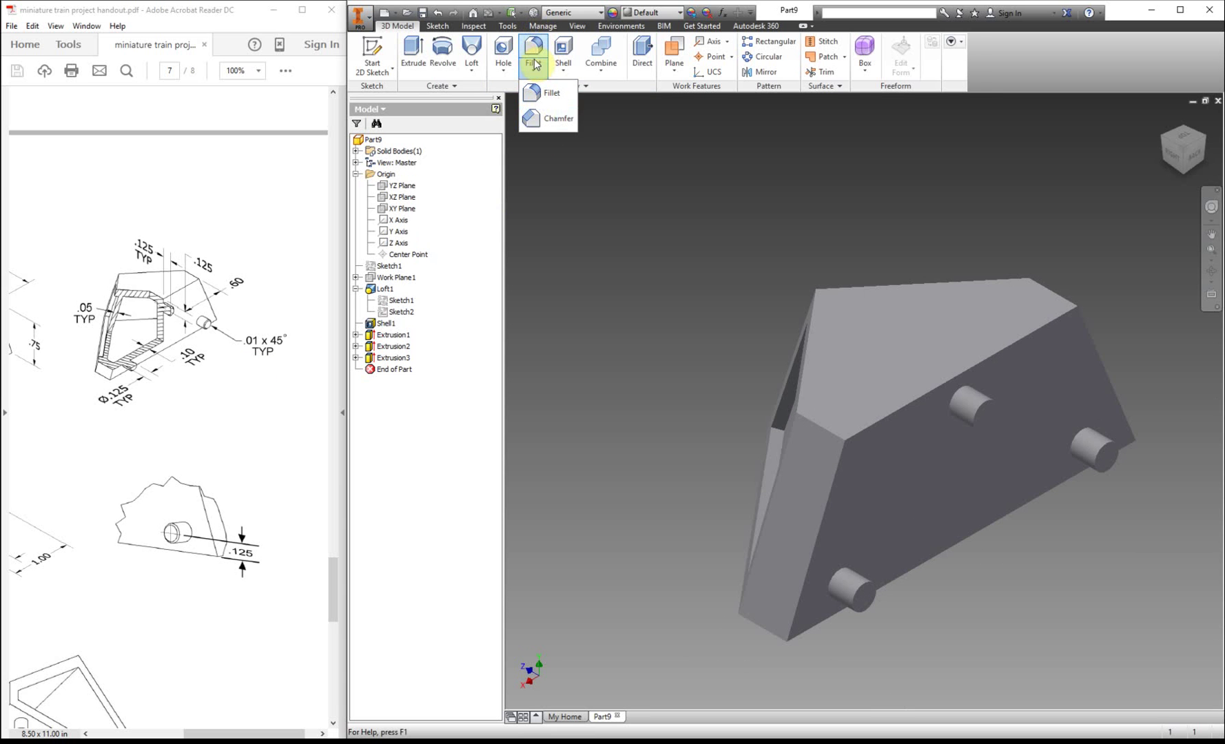
pyautogui.click(541, 119)
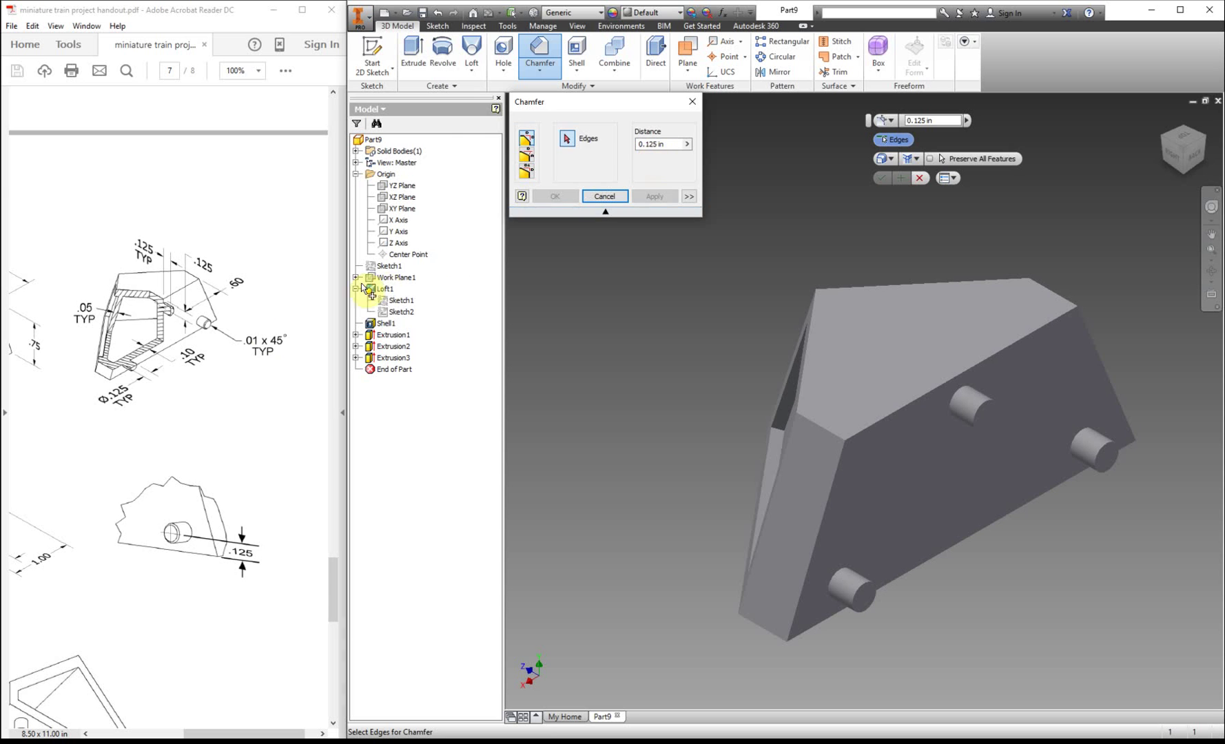
pyautogui.click(527, 158)
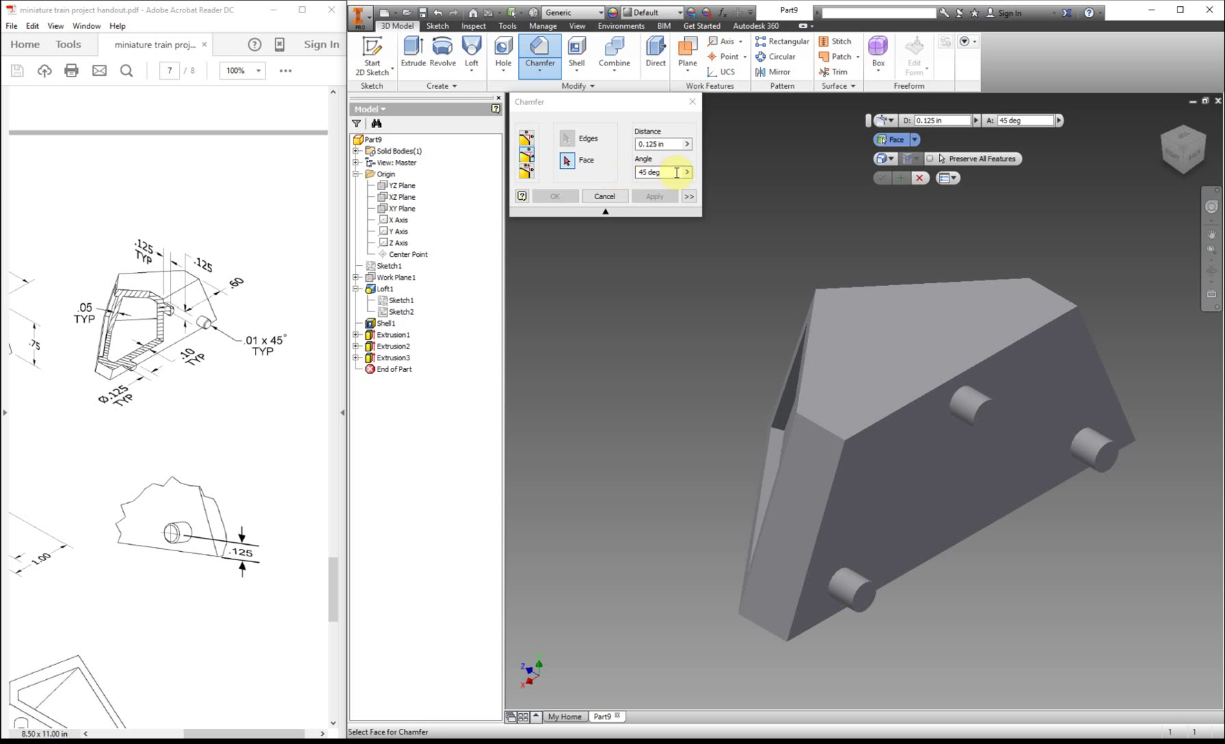
pyautogui.click(664, 144)
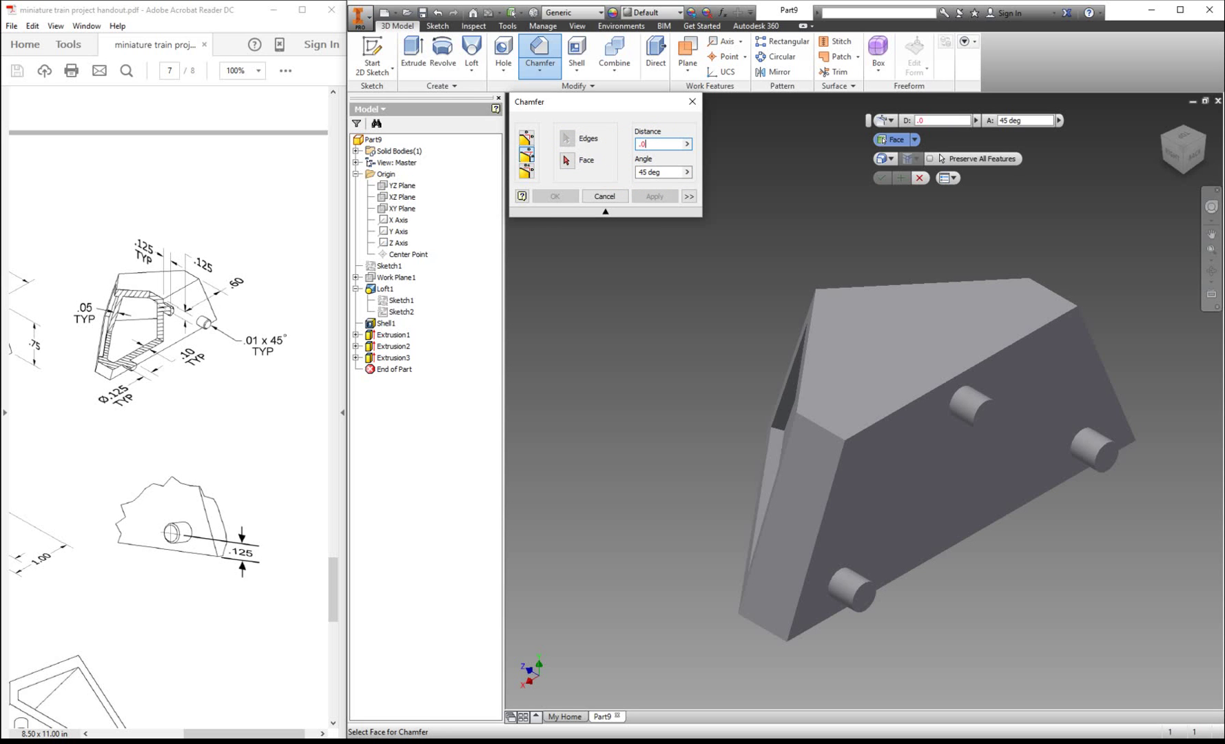
pyautogui.click(566, 138)
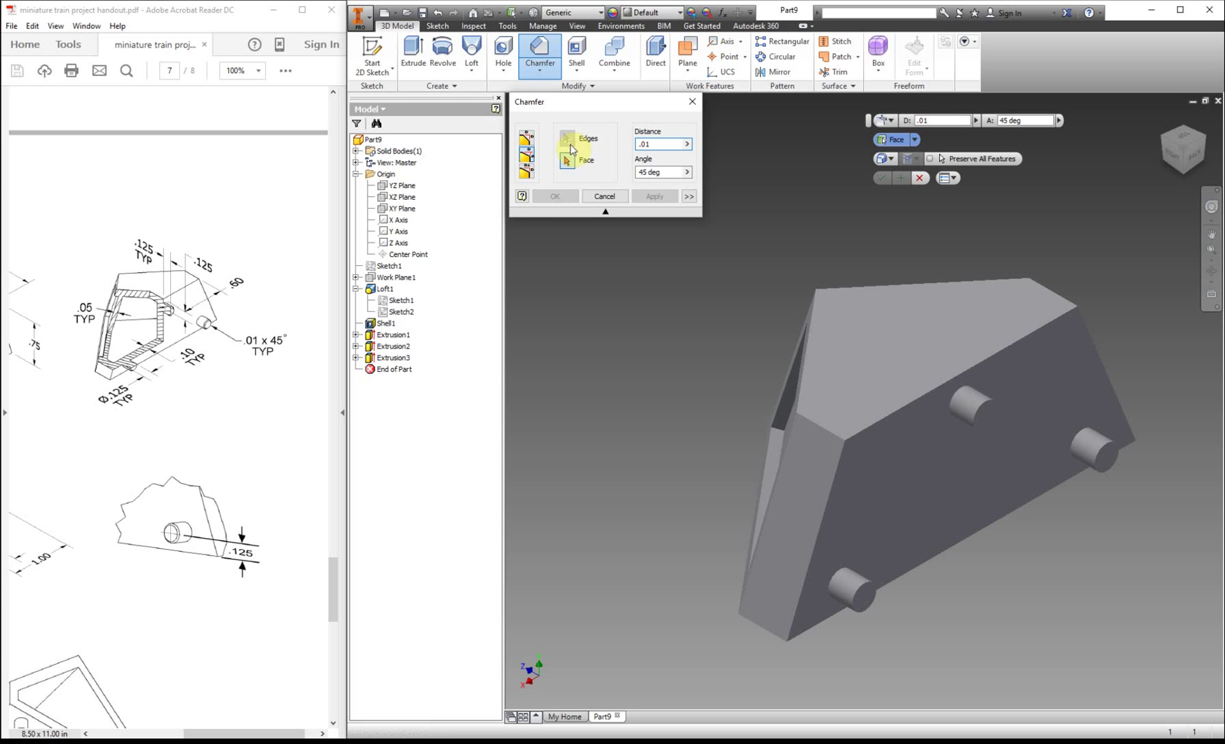
pyautogui.click(870, 601)
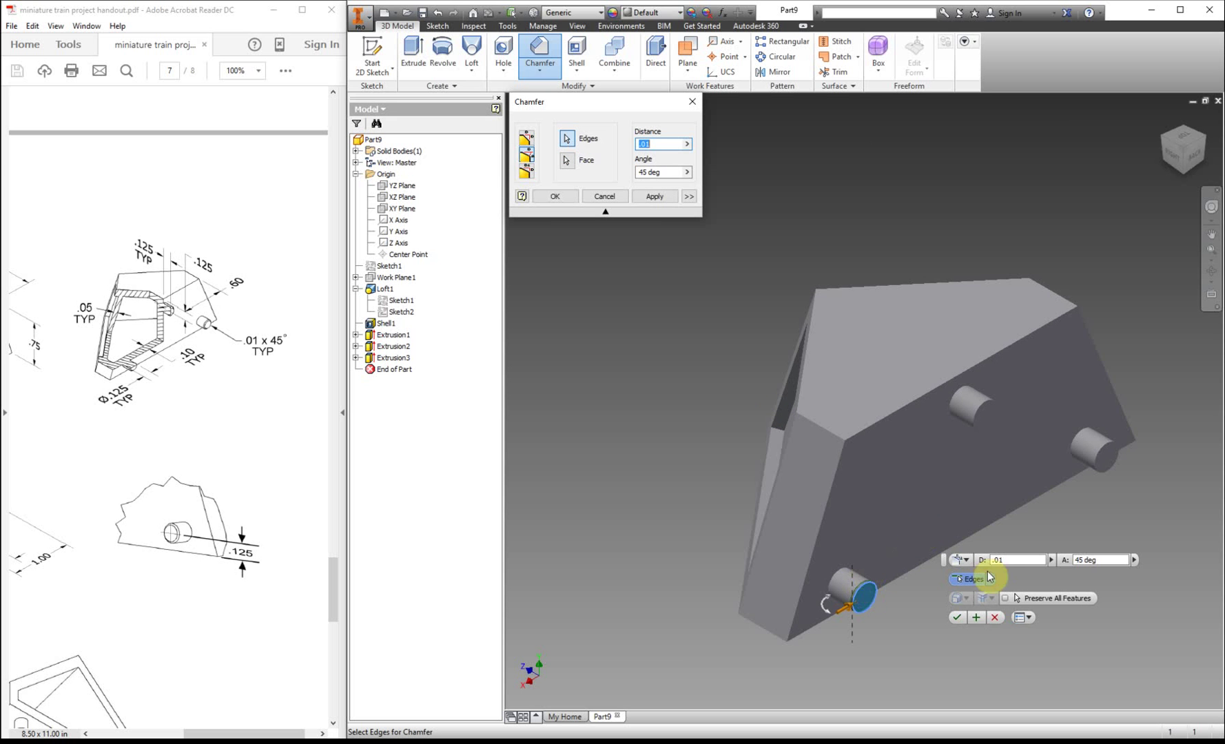
pyautogui.click(977, 618)
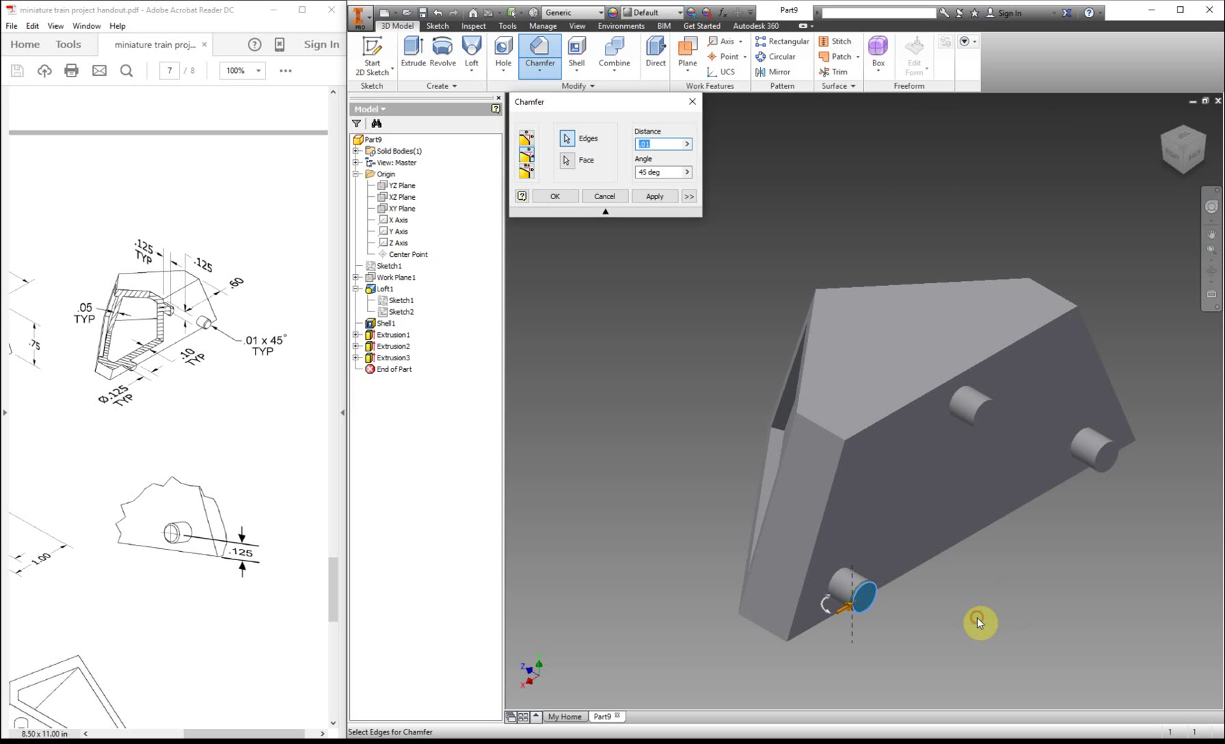
# Chamfer the outer end edges of the upper and lower-right pegs with the same .01 in distance and 45 deg angle
pyautogui.click(989, 423)
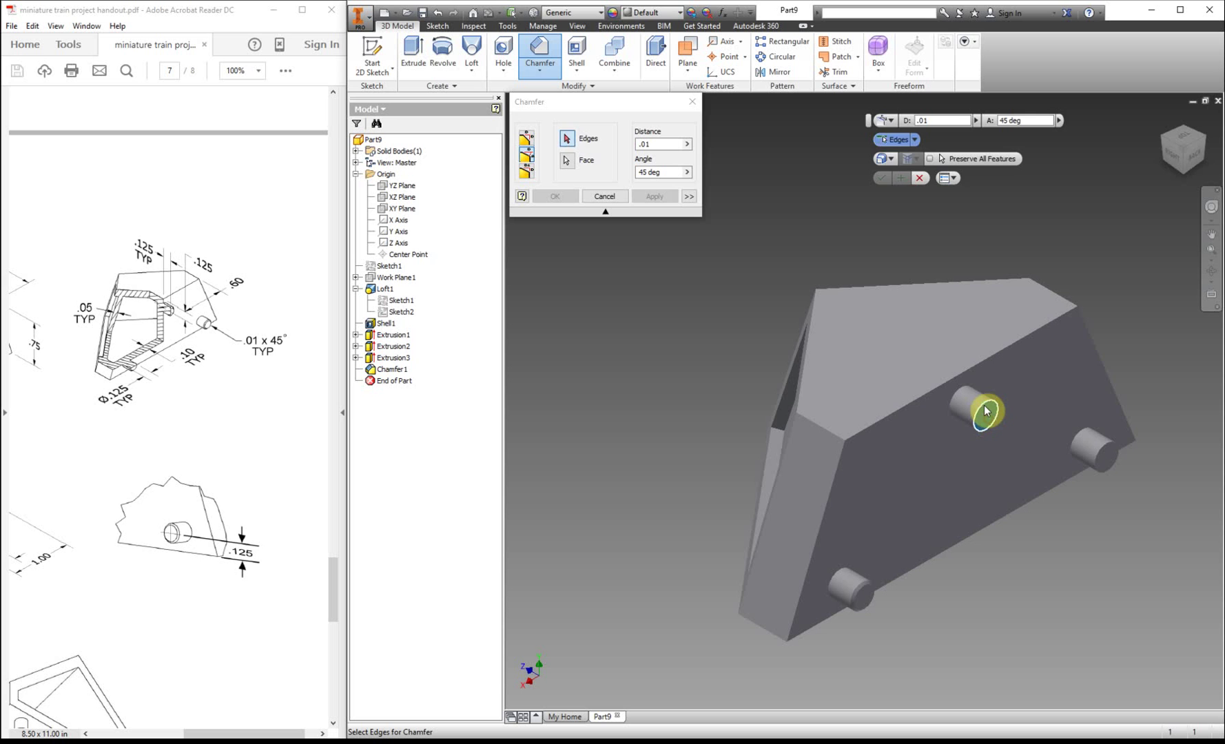
pyautogui.click(1053, 437)
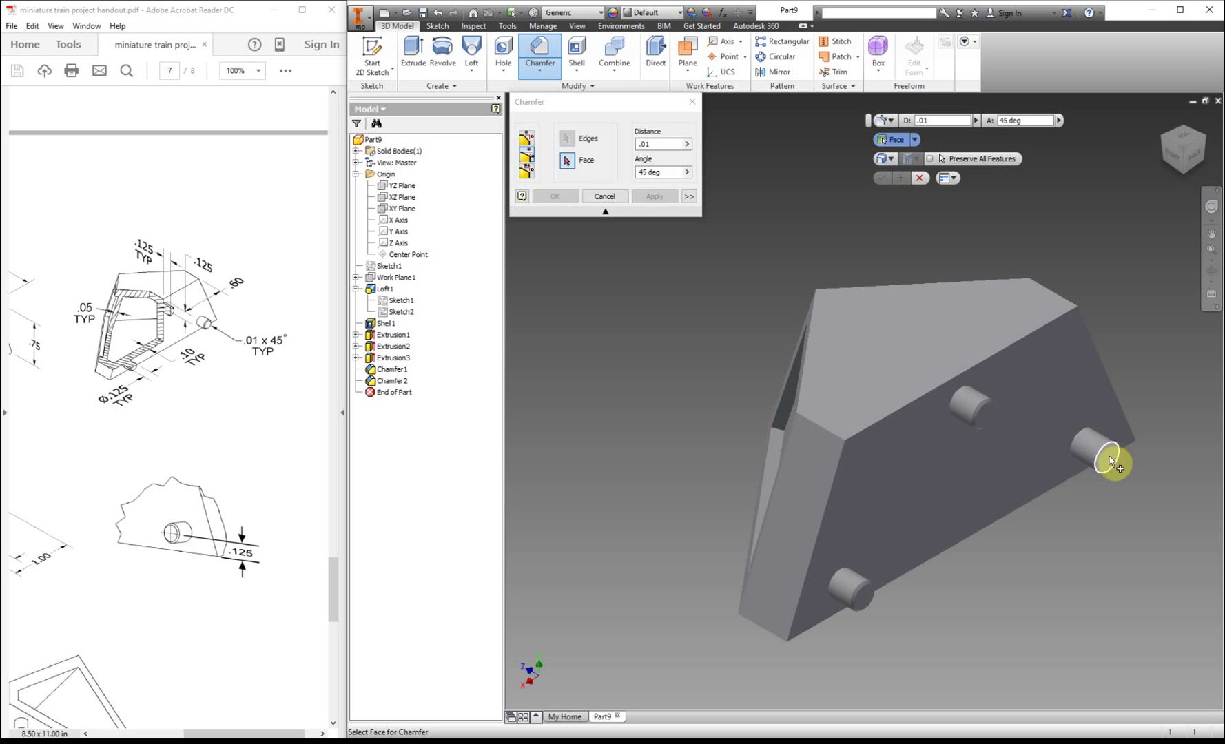
pyautogui.click(1102, 444)
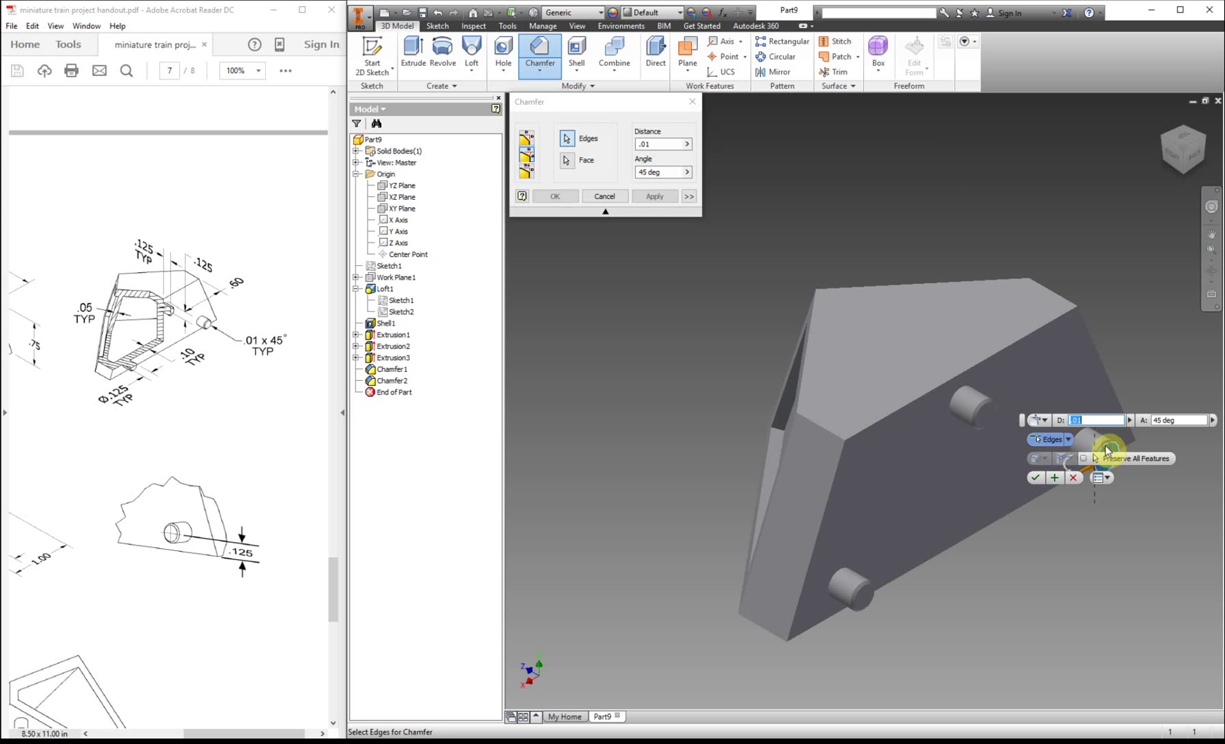
pyautogui.click(1036, 478)
pyautogui.click(1167, 120)
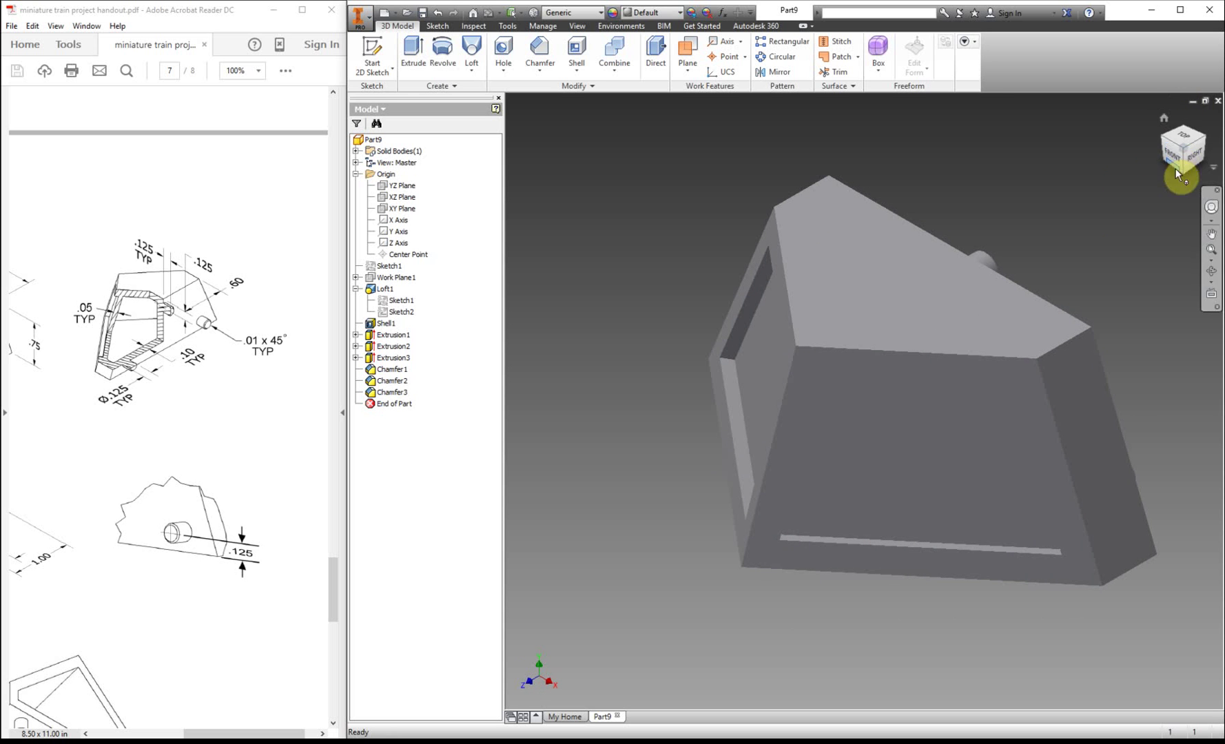